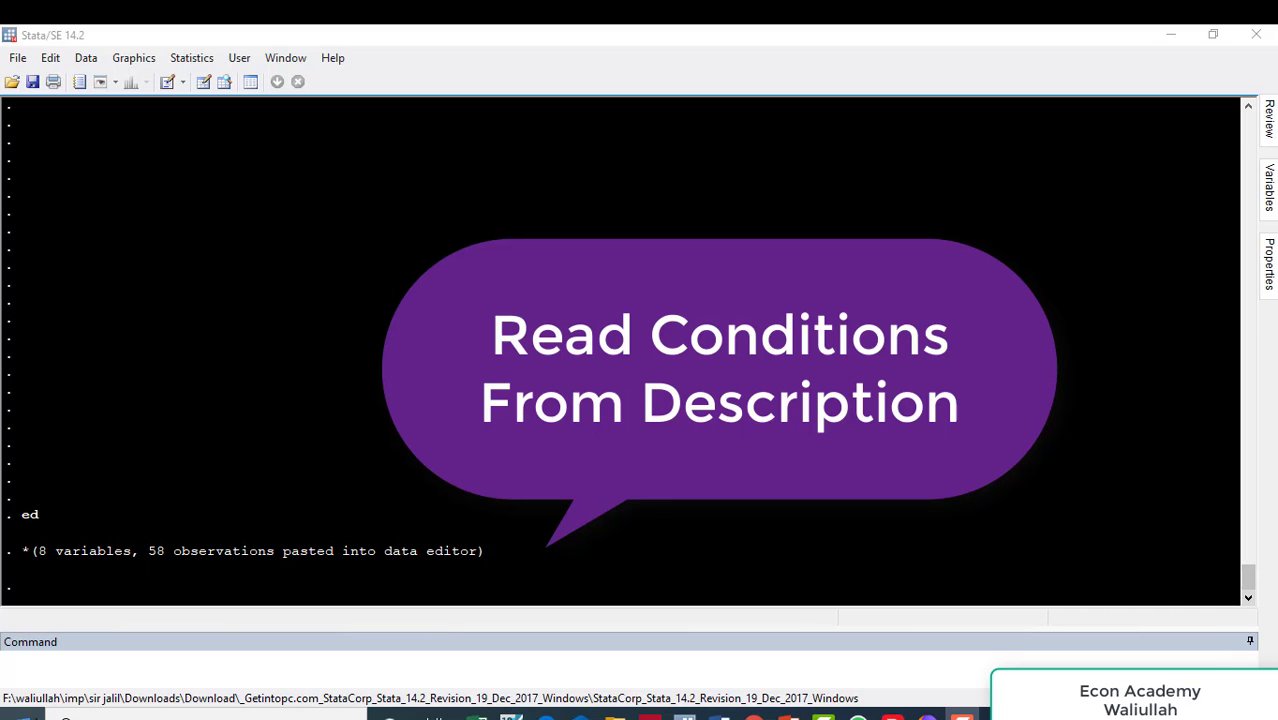
Step: Declare the dataset as time series with year as the time variable, using tsset year
click(53, 670)
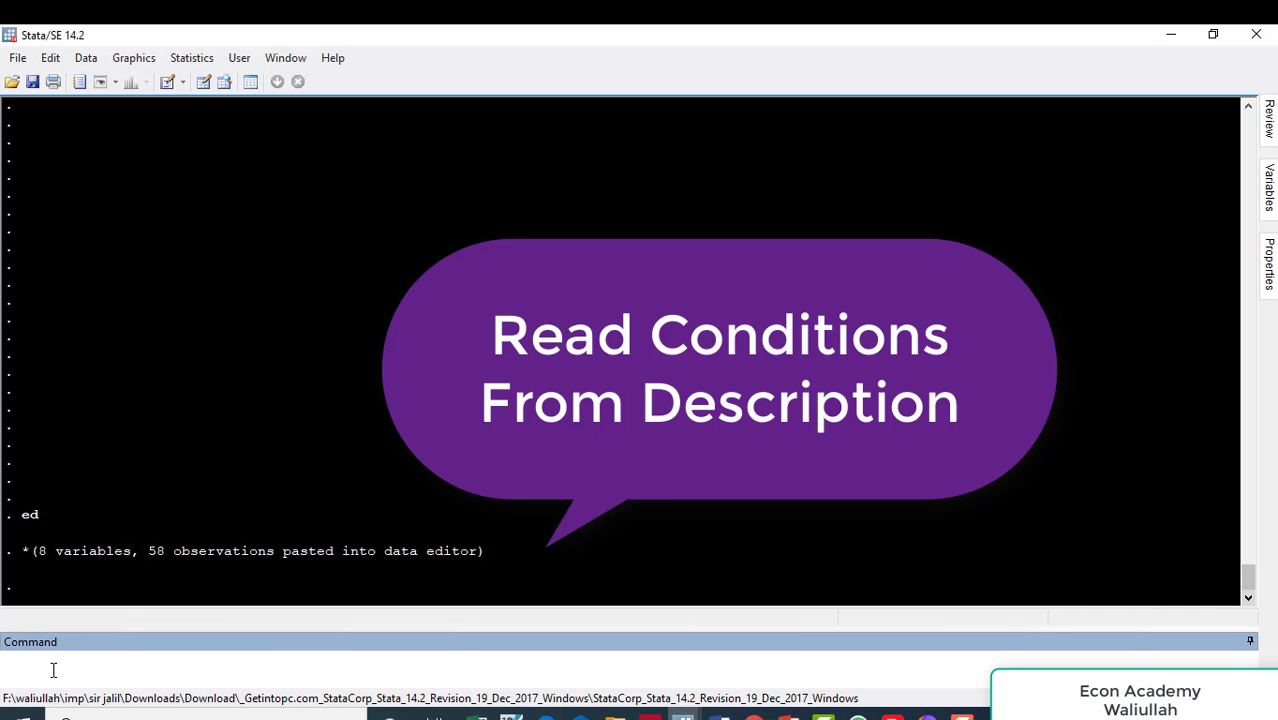
text(tsset year)
key(Return)
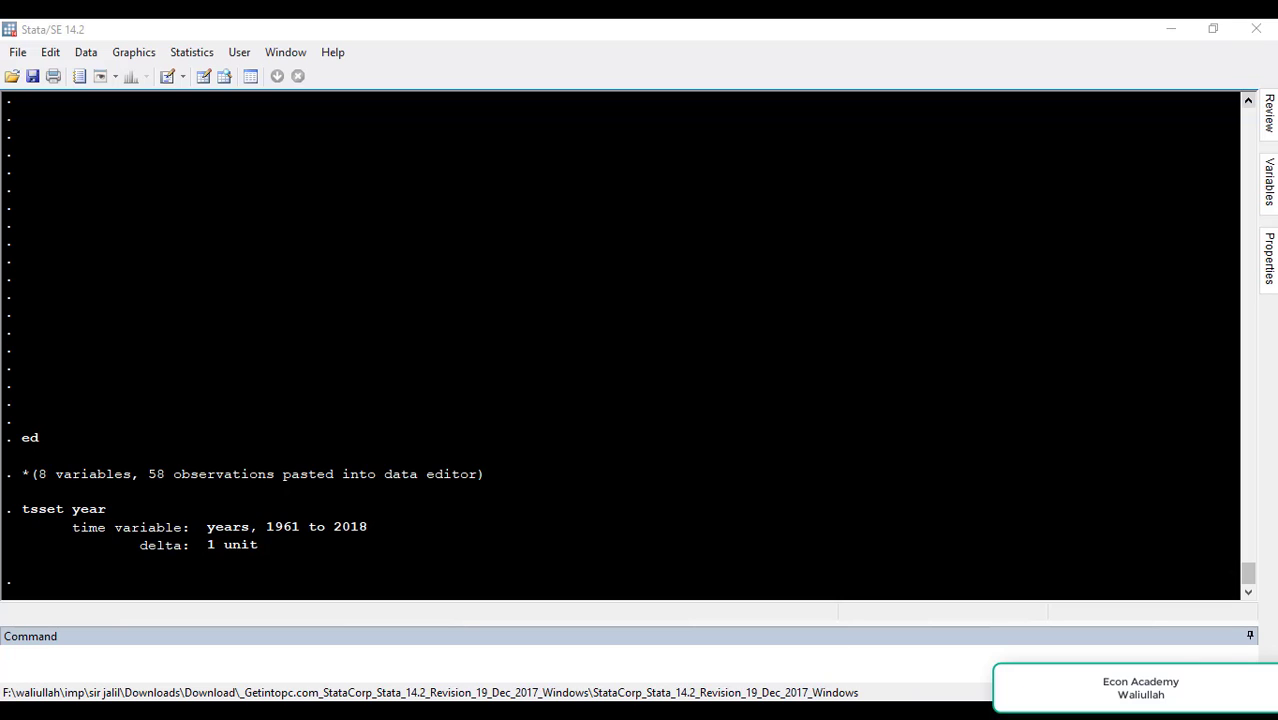
Step: Run the ARDL regression of gdpn on co and i with default lags, using ardl gdpn co i, and display its full output
click(76, 662)
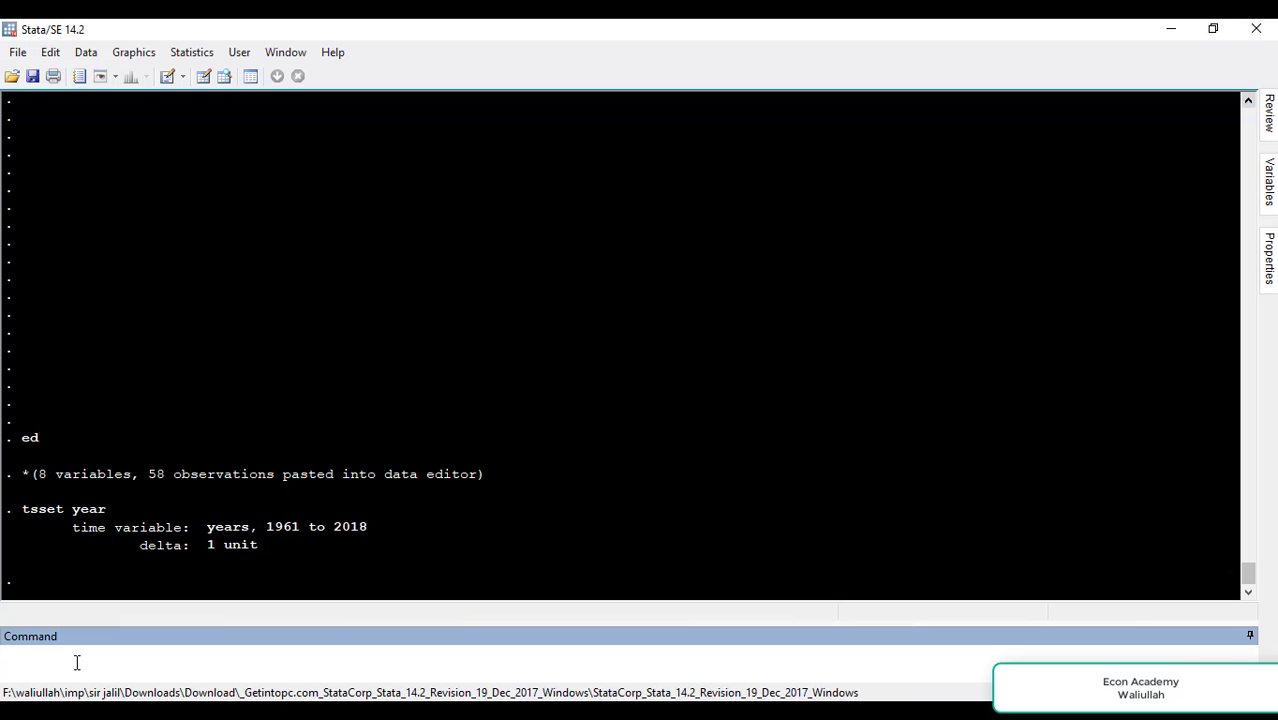
text(ardl gdpn co)
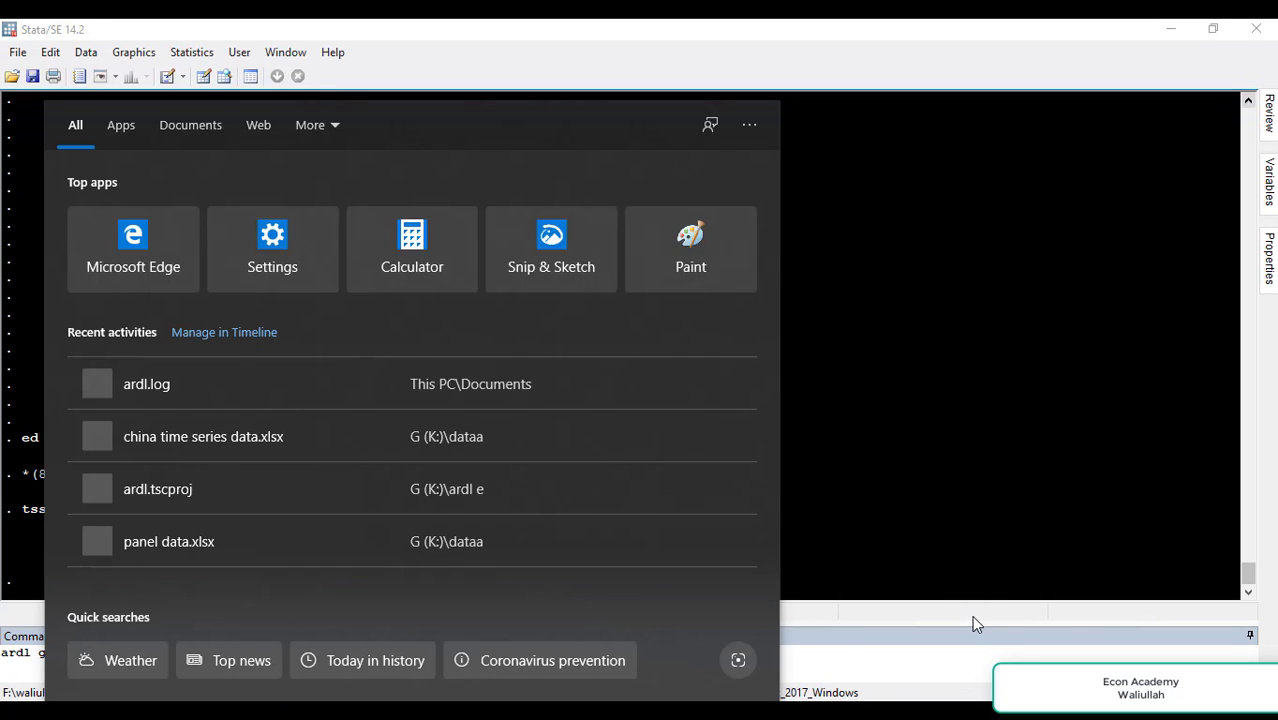
click(953, 682)
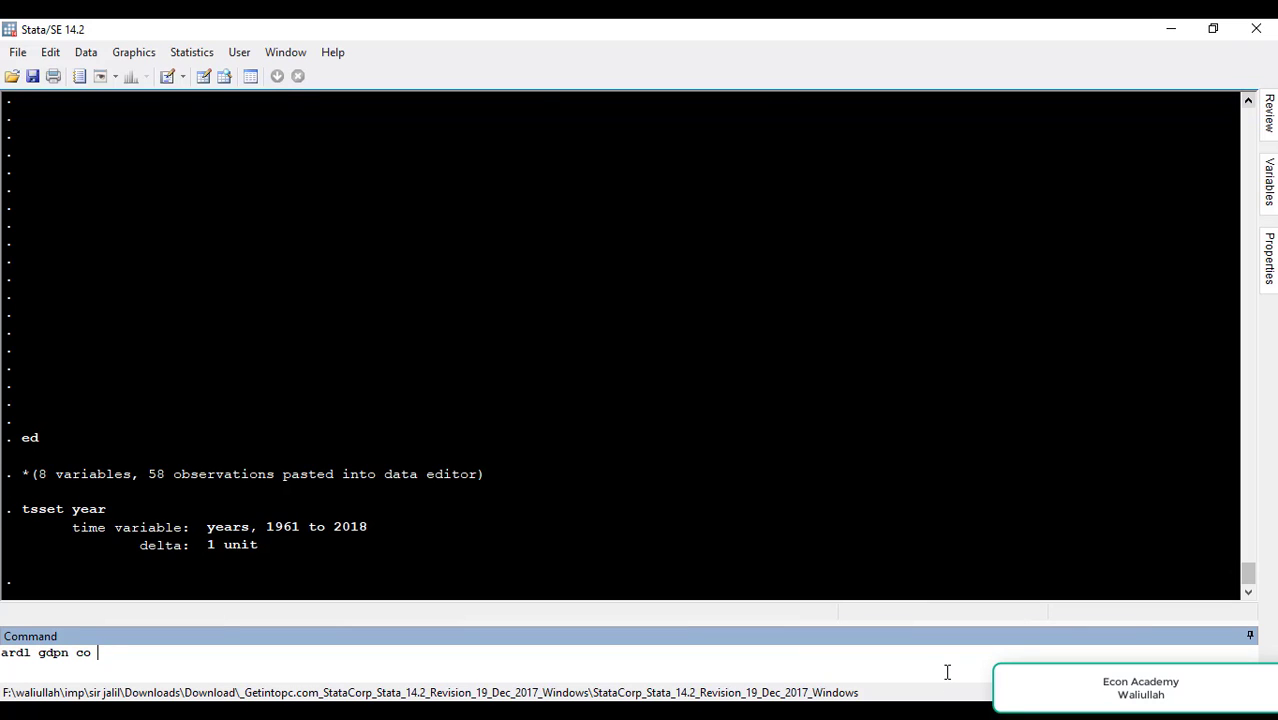
text(i)
key(Return)
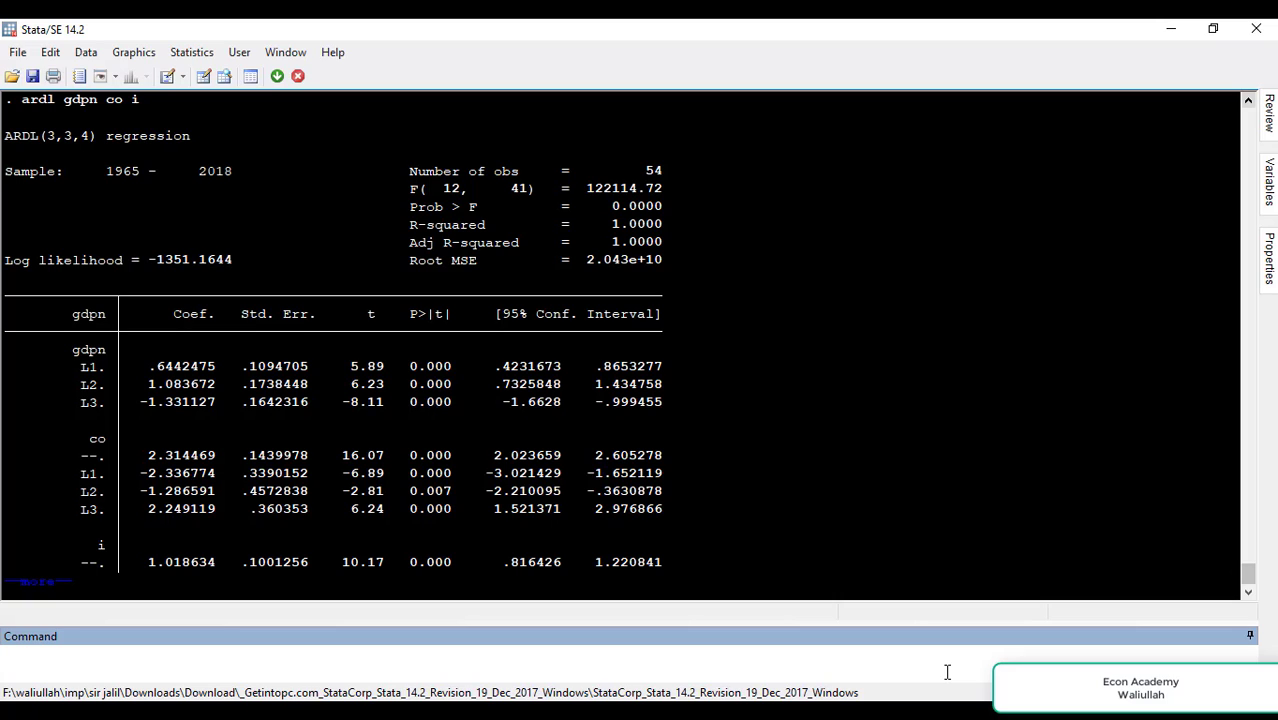
key(space)
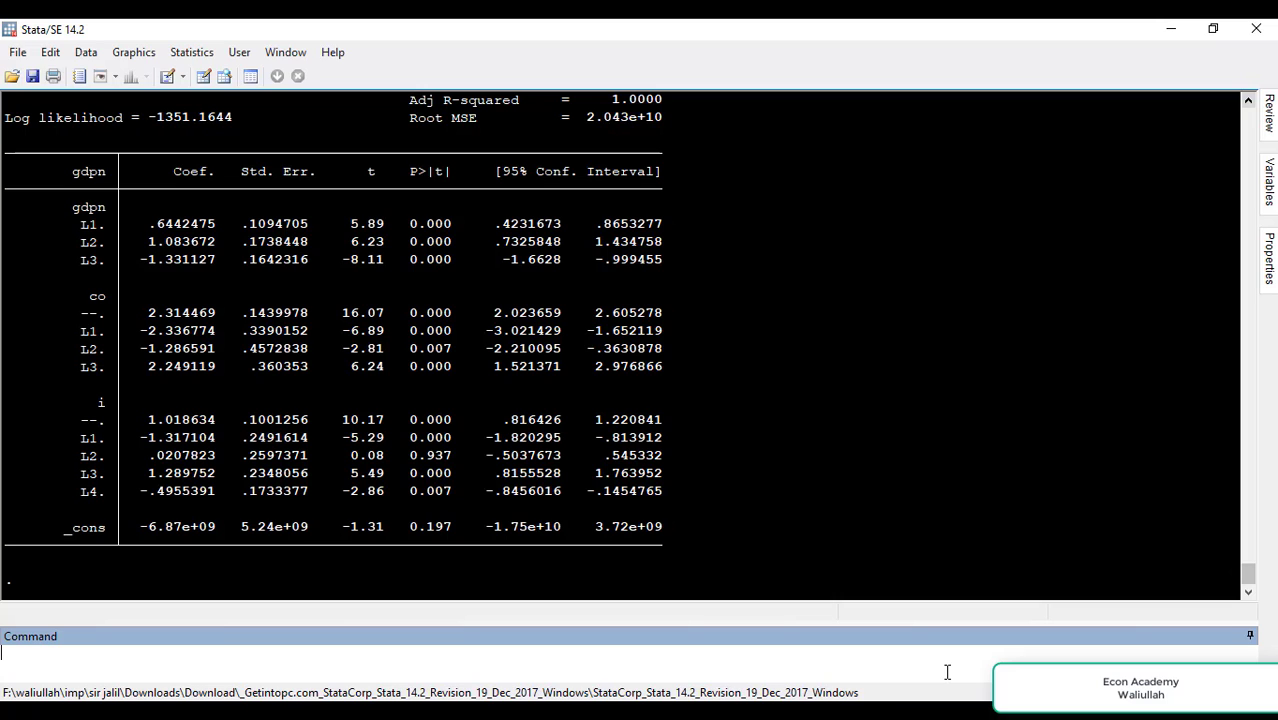
Step: Run the lag selection-order criteria for gdpn with varsoc gdpn
text(varsoc)
text(gdpn)
key(Return)
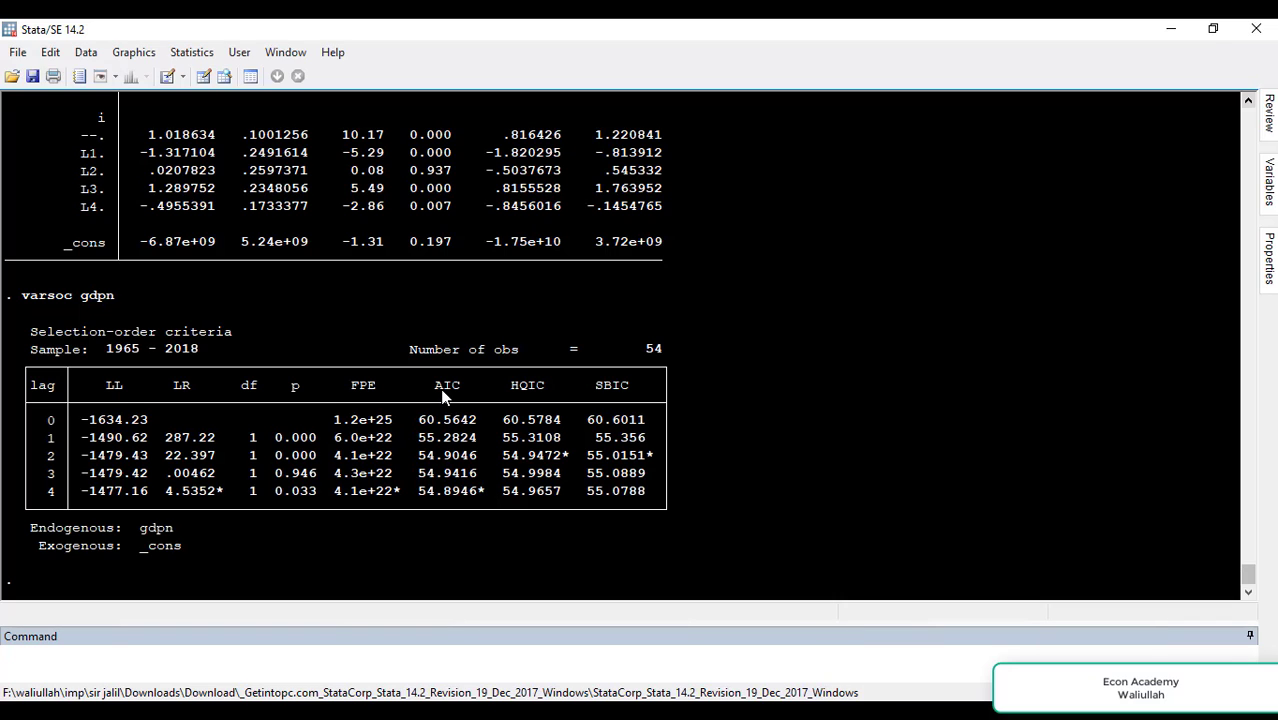
Step: Examine the AIC, HQIC and SBIC columns of the gdpn lag table and highlight the starred AIC value
drag(456, 395, 533, 398)
drag(596, 390, 623, 398)
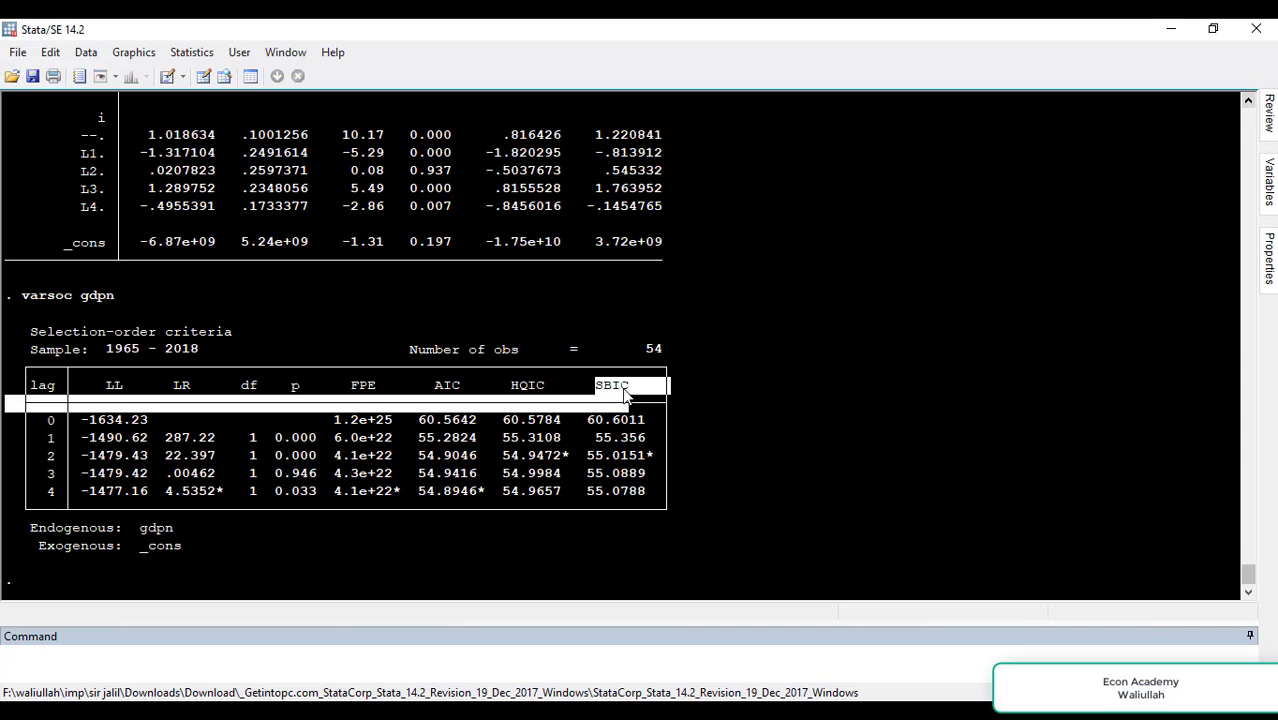
click(692, 415)
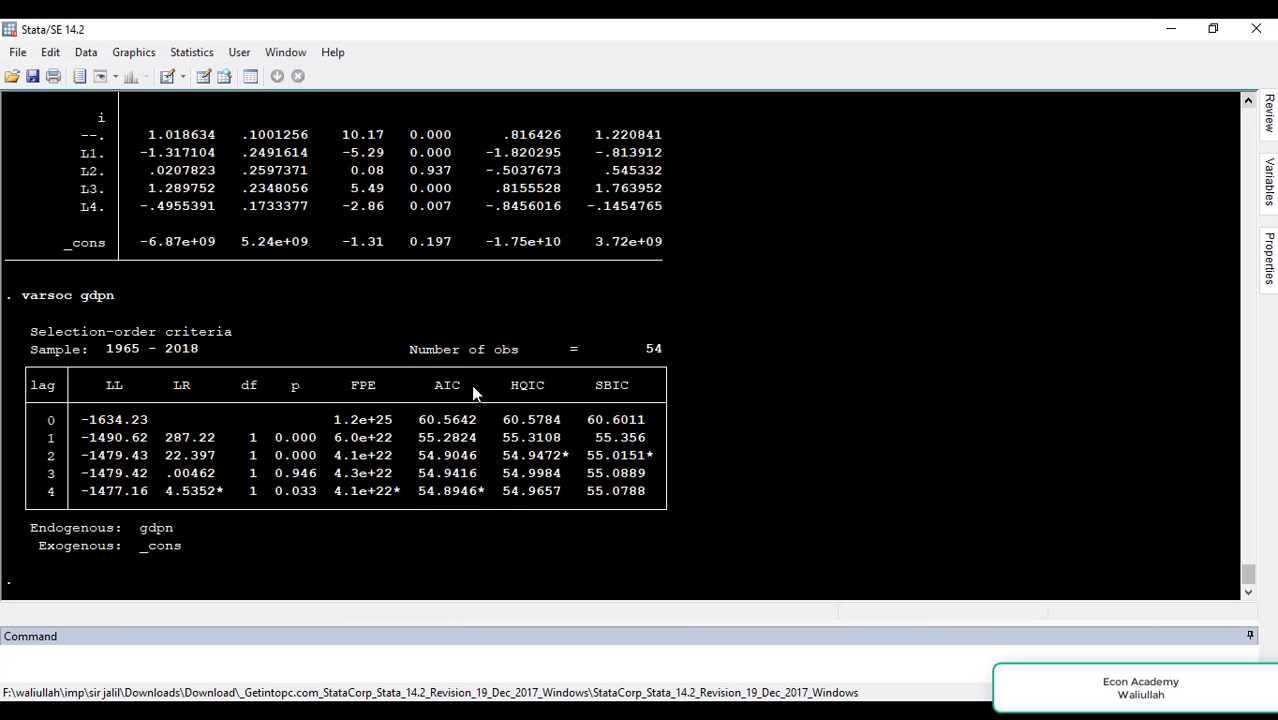
drag(472, 408, 502, 510)
drag(503, 507, 493, 516)
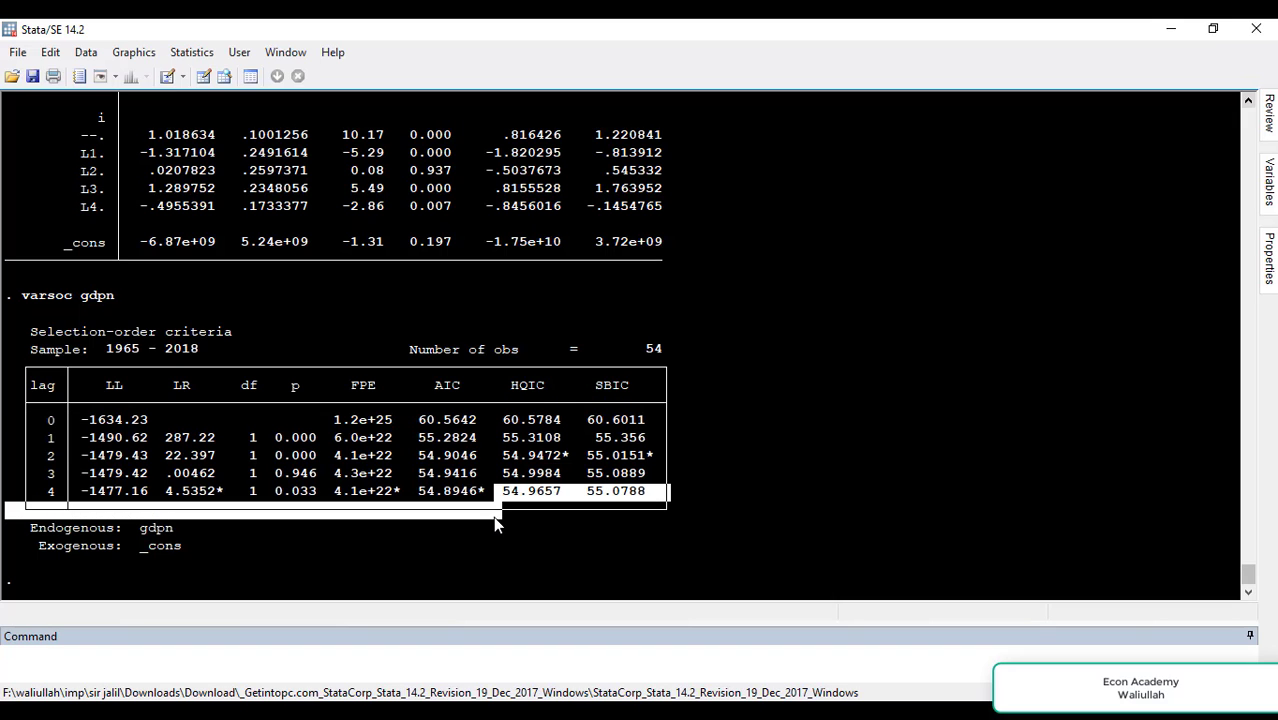
click(488, 550)
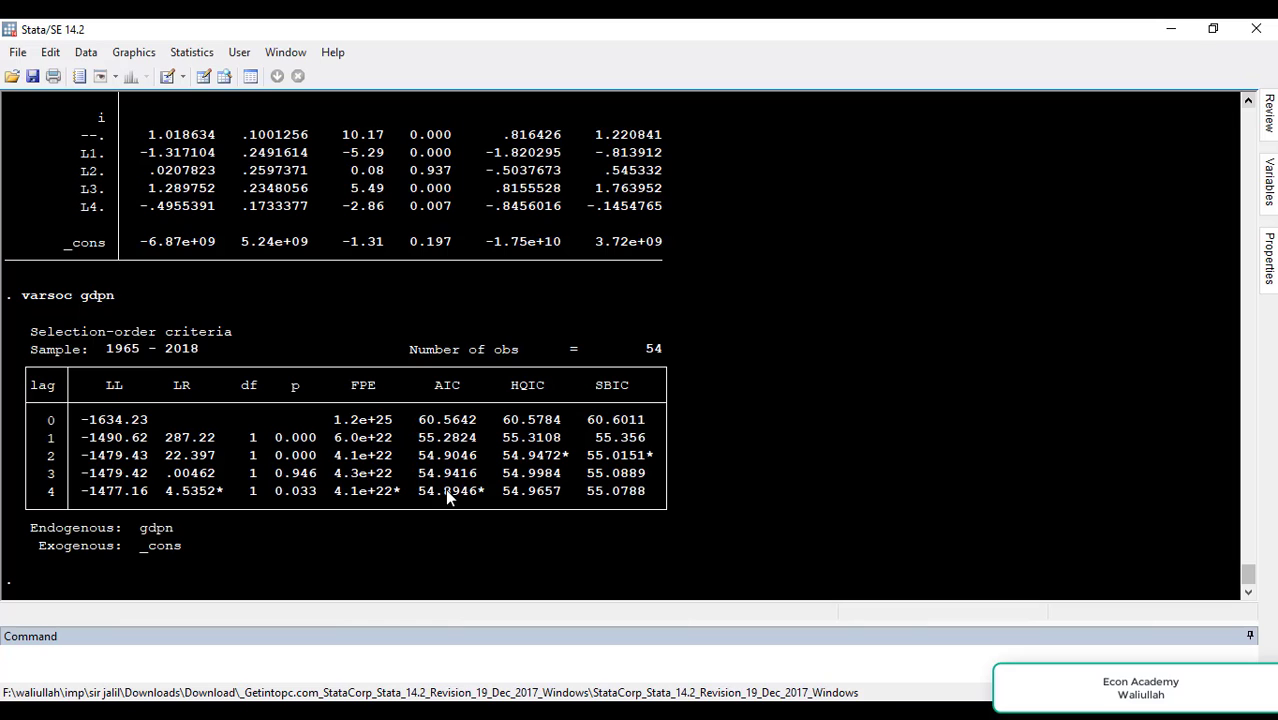
mouse_move(427, 494)
mouse_down()
mouse_move(467, 497)
mouse_move(412, 498)
mouse_up()
Step: Run the lag selection-order criteria for co with varsoc co and highlight the starred value in its AIC column
click(183, 668)
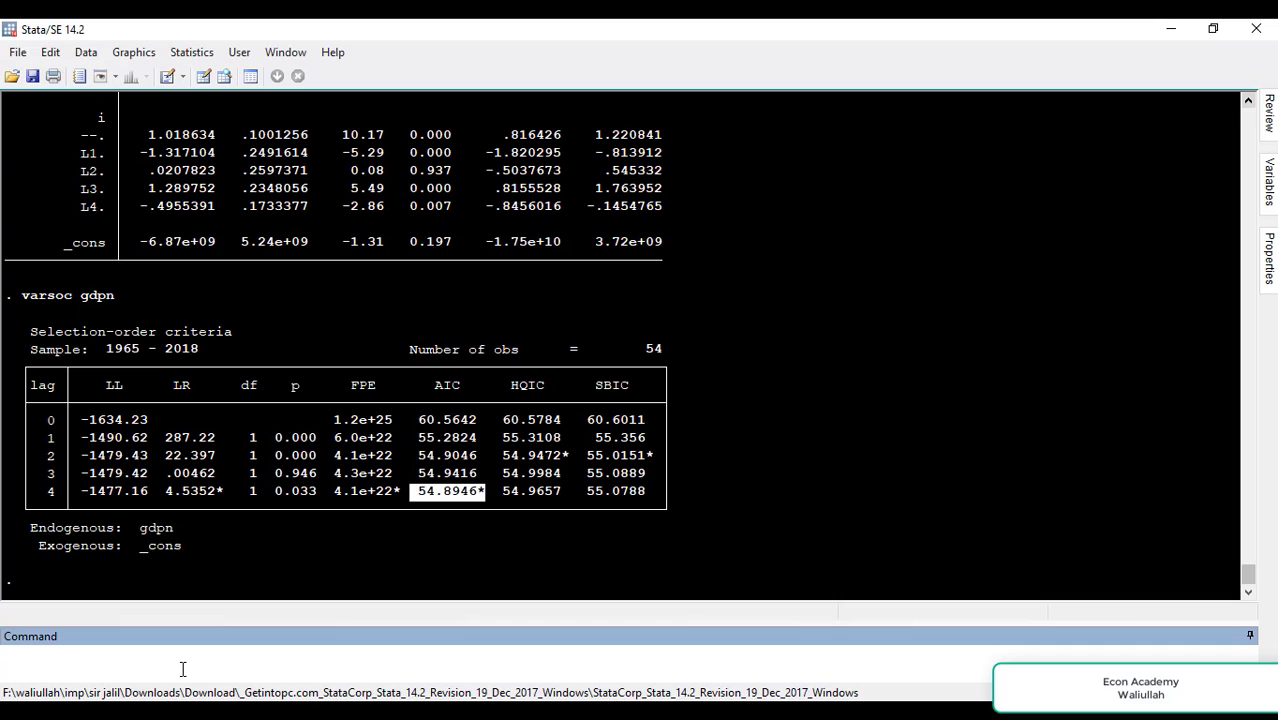
text(varsoc co)
key(Return)
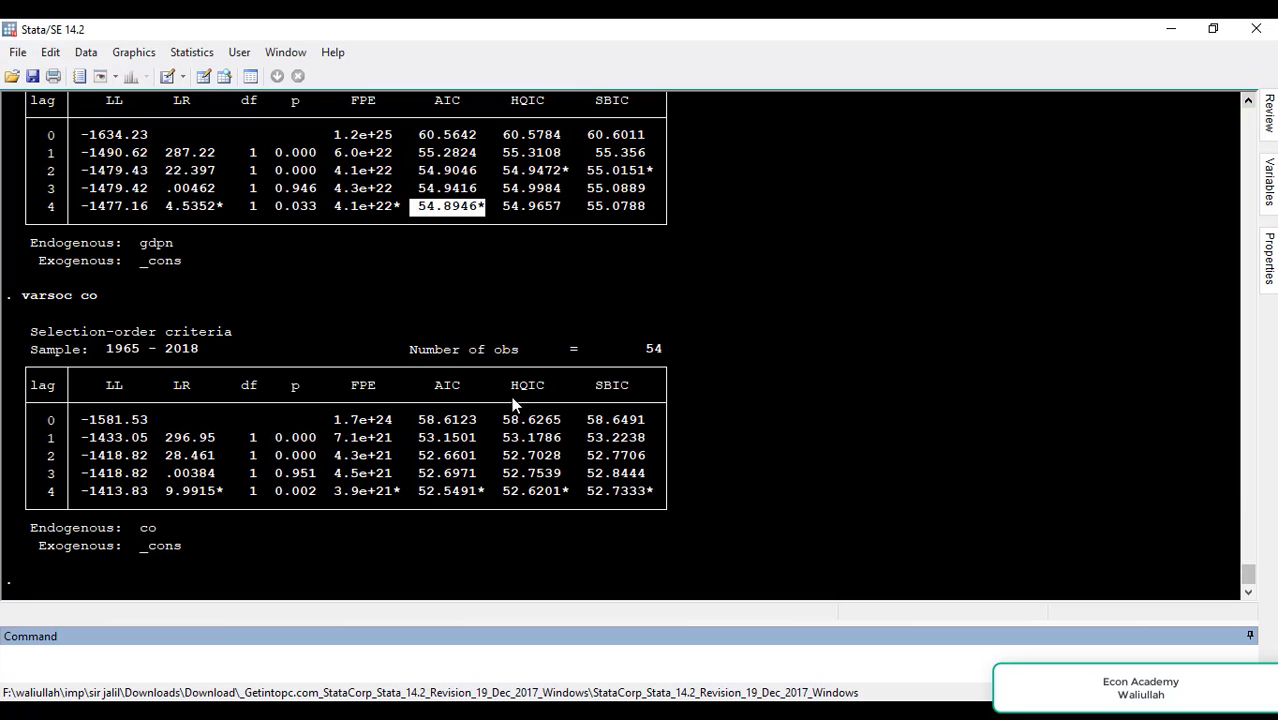
double_click(445, 385)
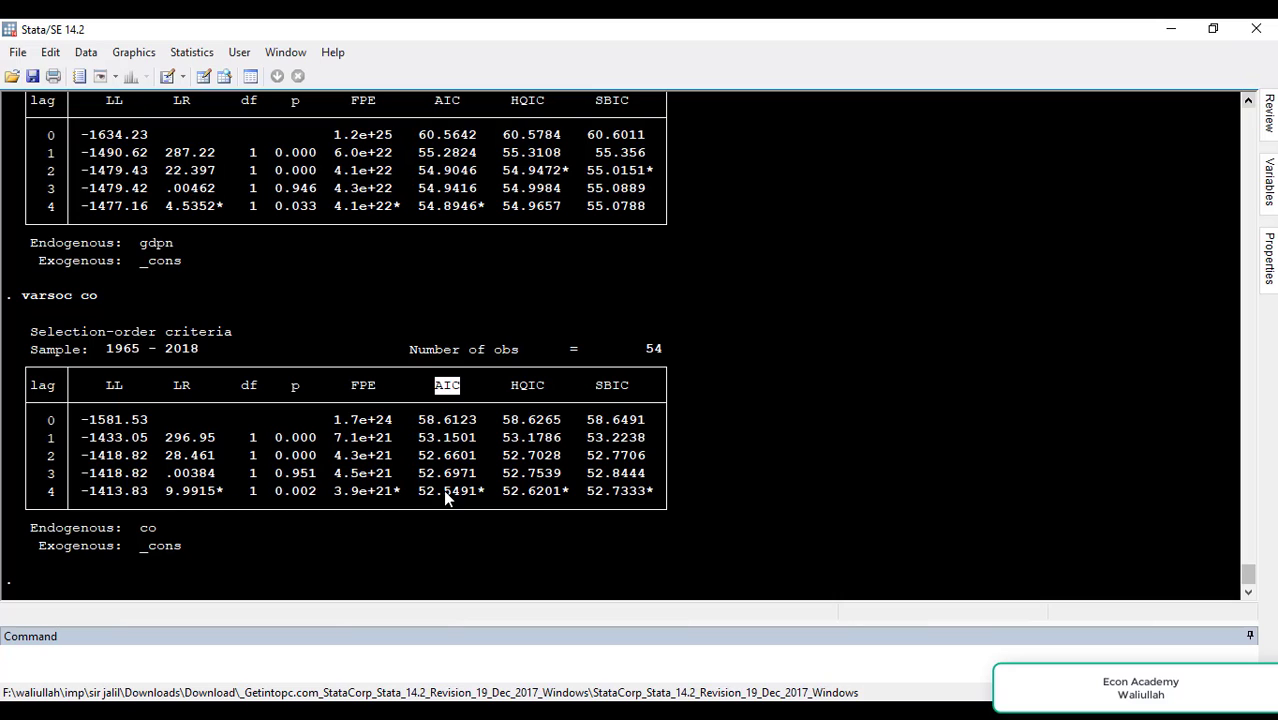
click(480, 494)
drag(421, 490, 487, 500)
Step: Run the lag selection-order criteria for i with varsoc i and highlight the starred value in its AIC column
click(209, 661)
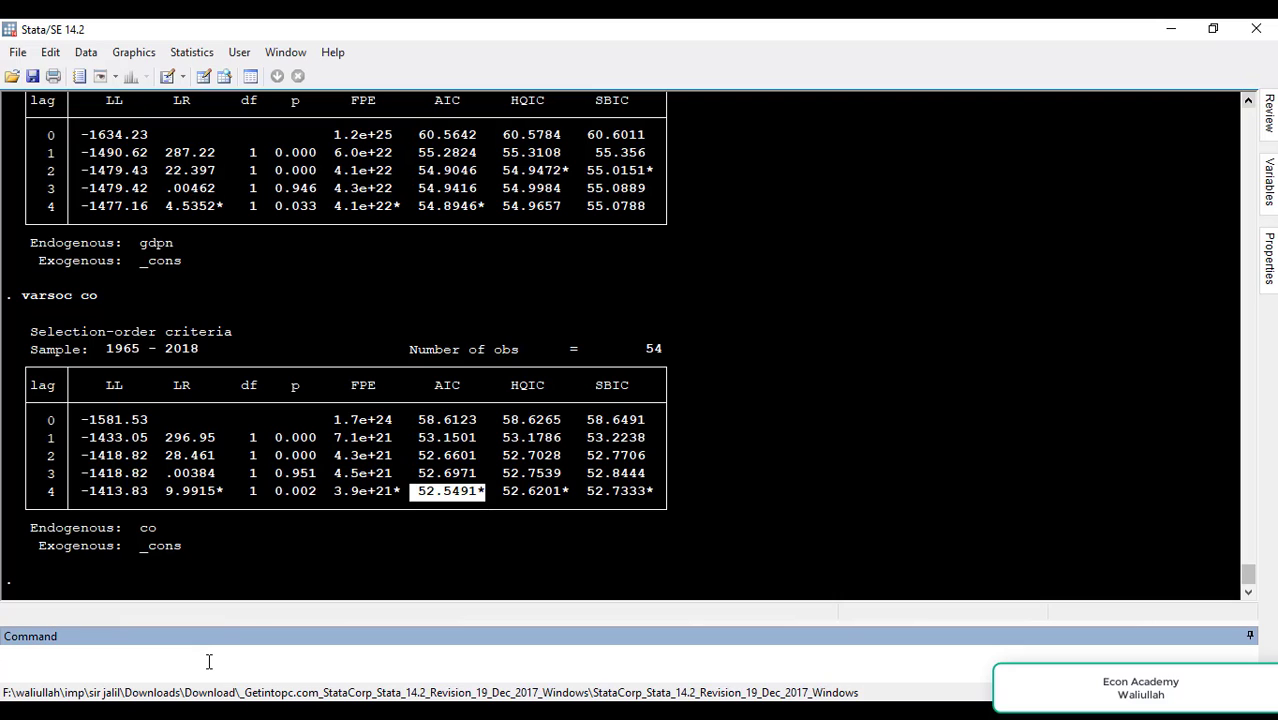
text(varsoc i)
key(Return)
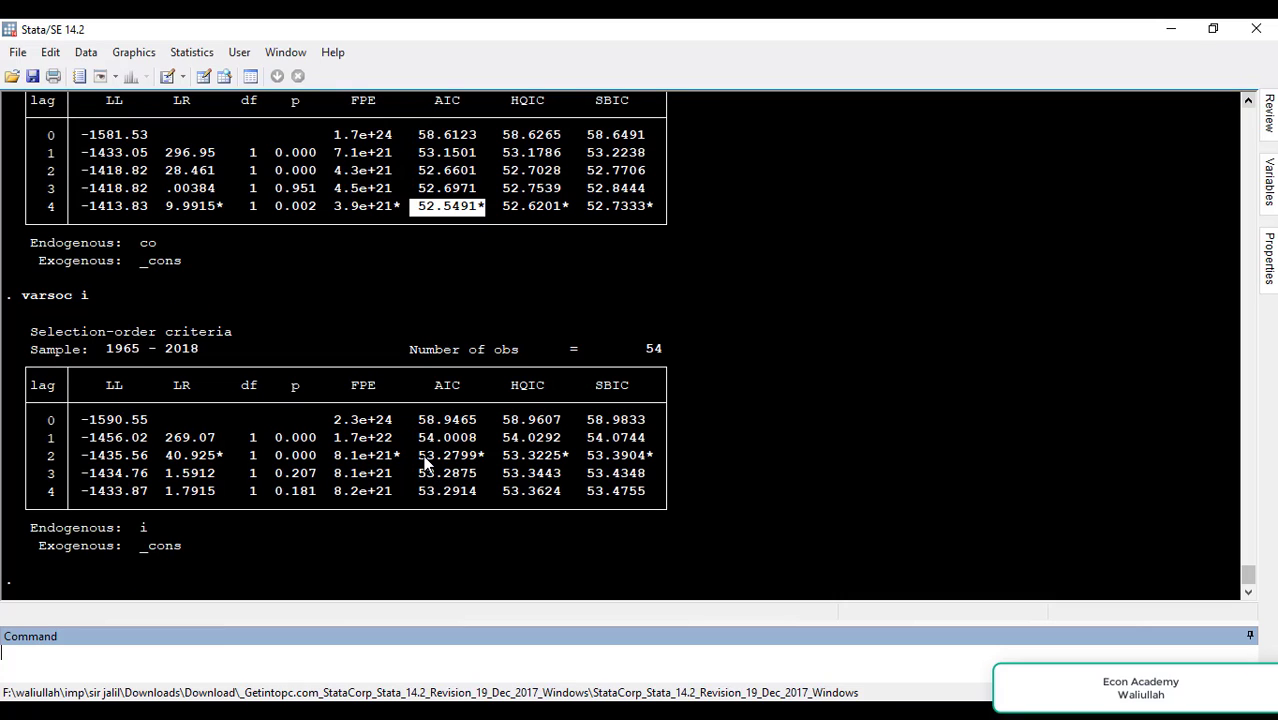
drag(418, 455, 469, 466)
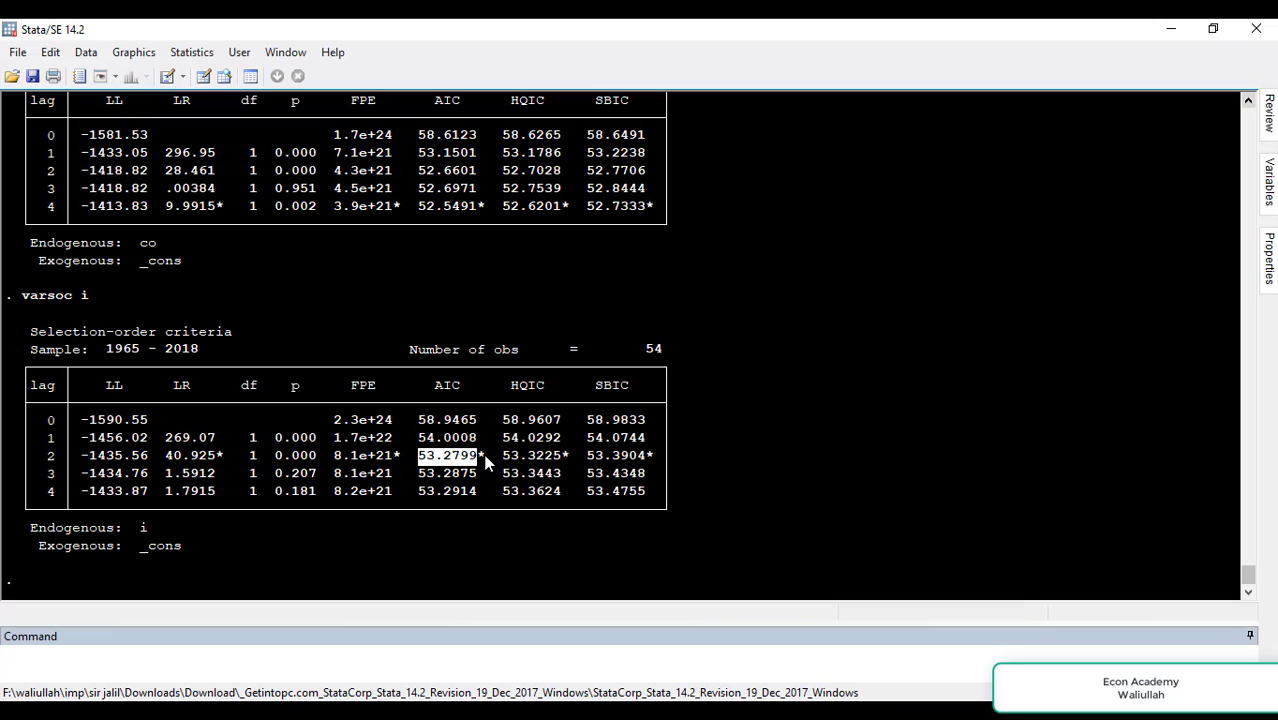
right_click(486, 459)
Step: Review the starred AIC values in the gdpn, co and i lag tables to identify each variable's optimal lag
click(1249, 102)
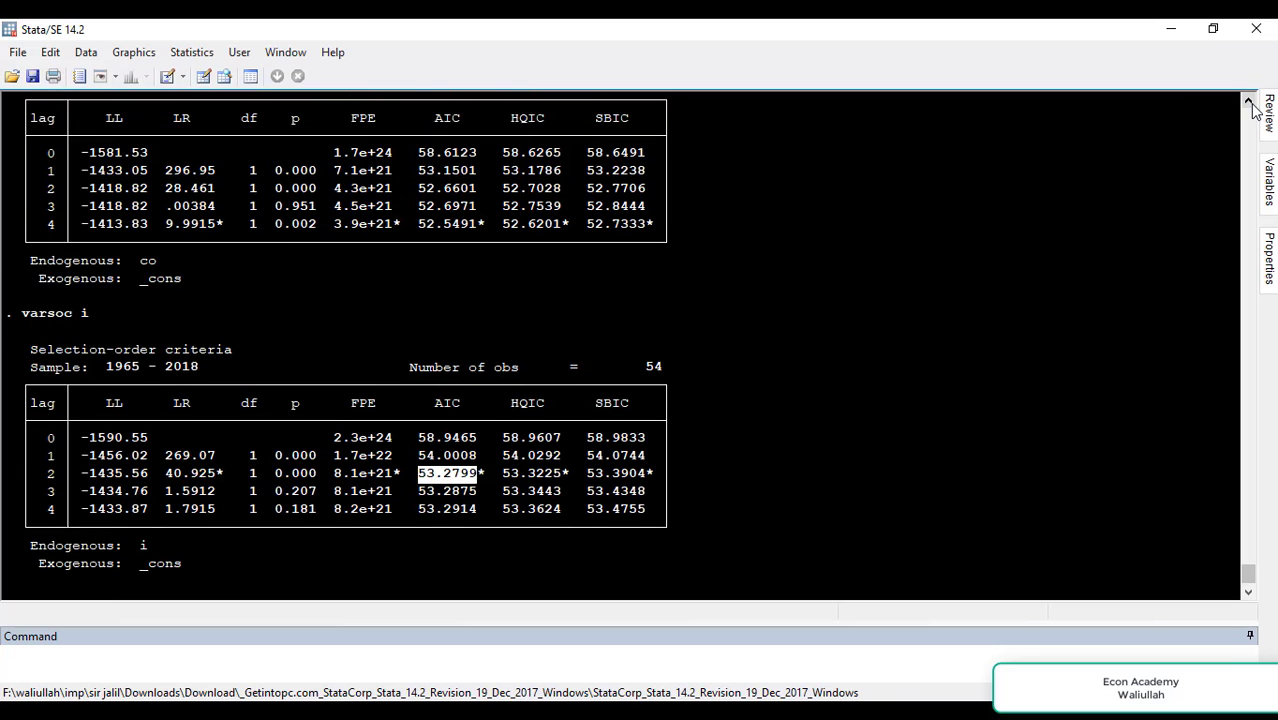
drag(1249, 102, 1249, 102)
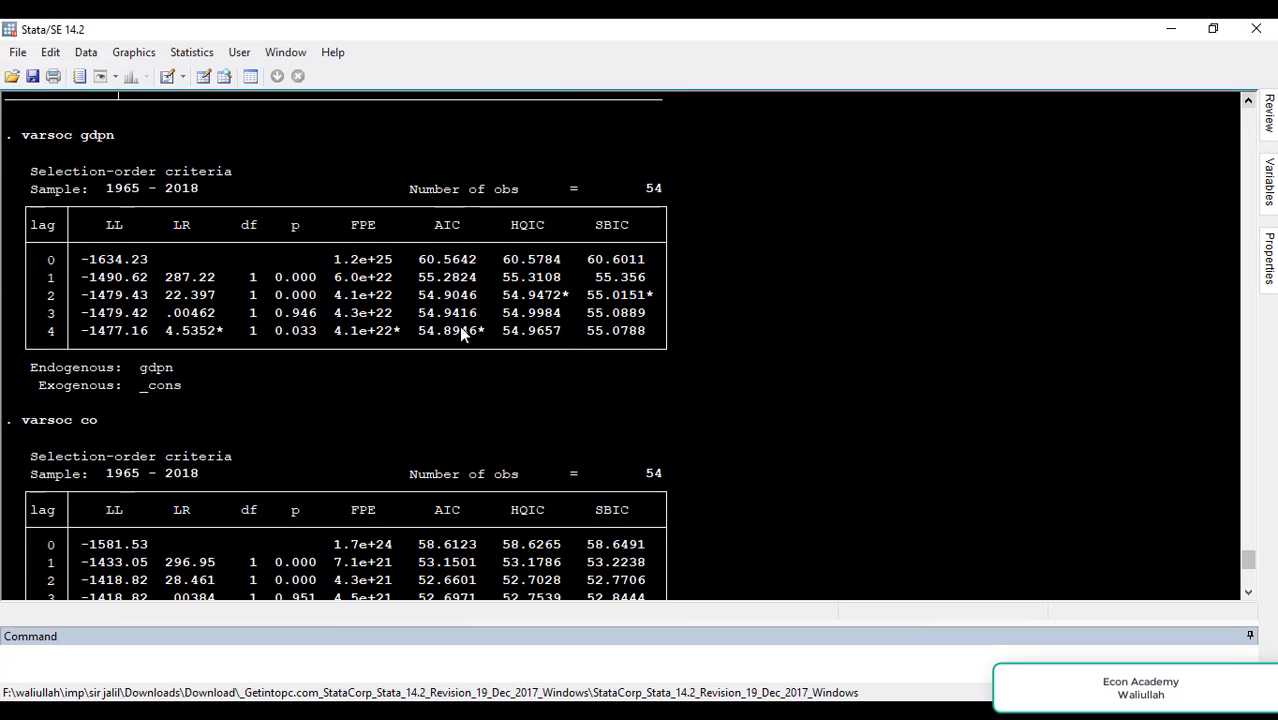
drag(419, 334, 478, 334)
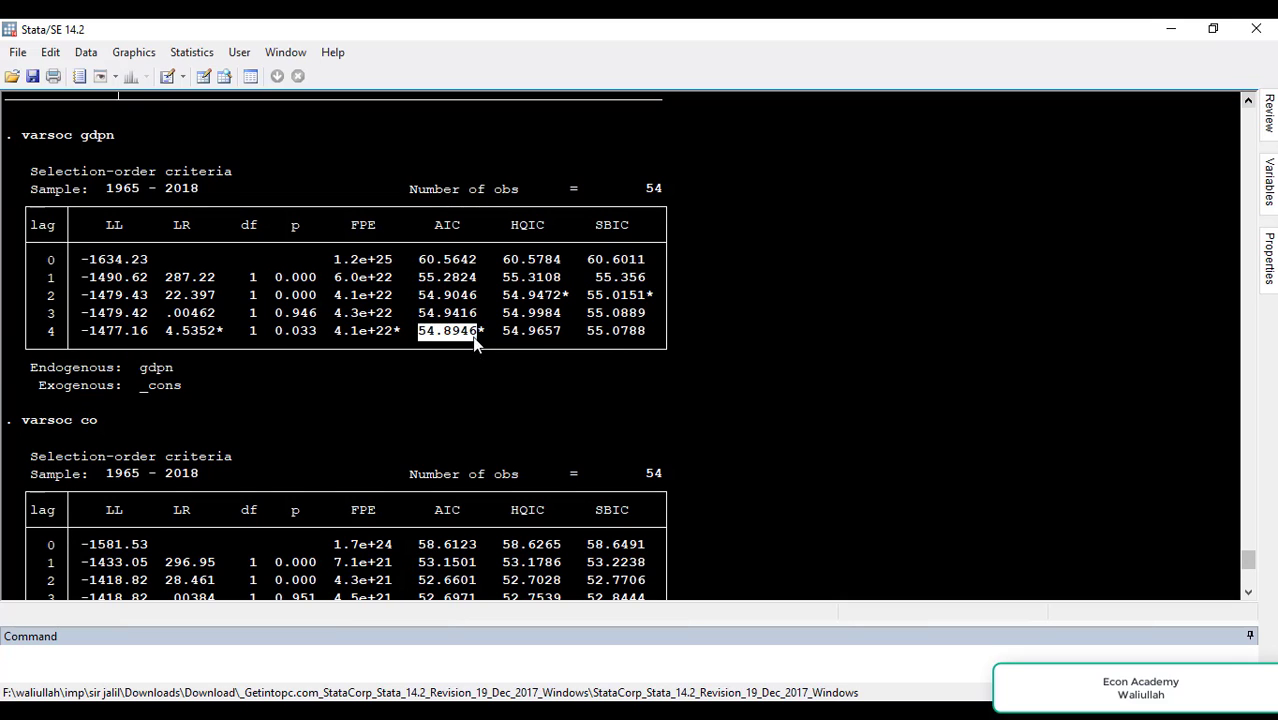
scroll(1248, 590, down, 4)
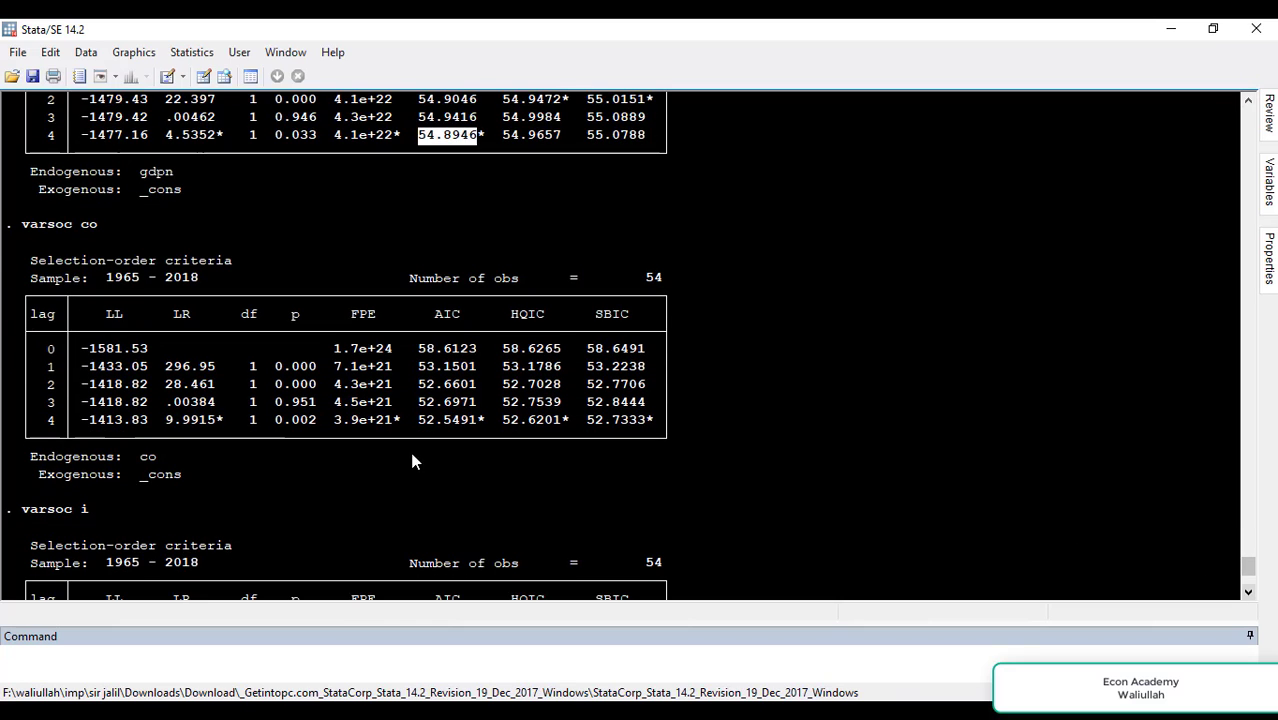
drag(418, 419, 486, 420)
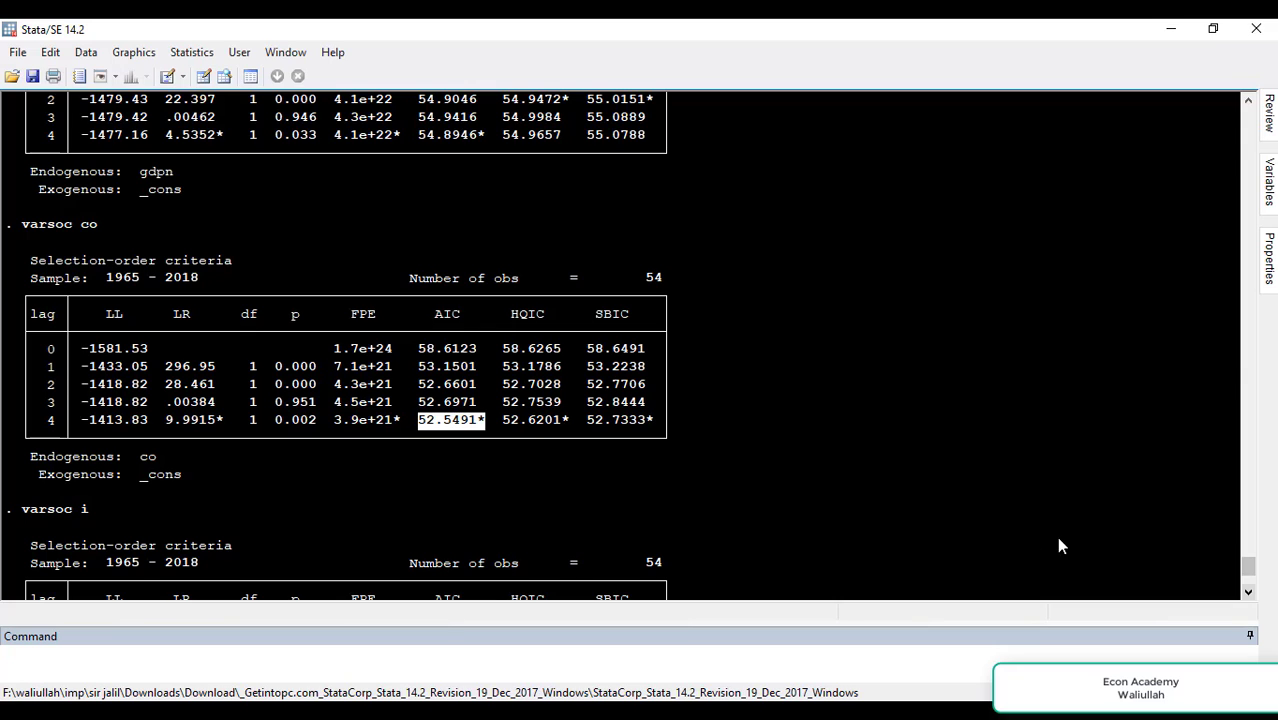
click(1249, 592)
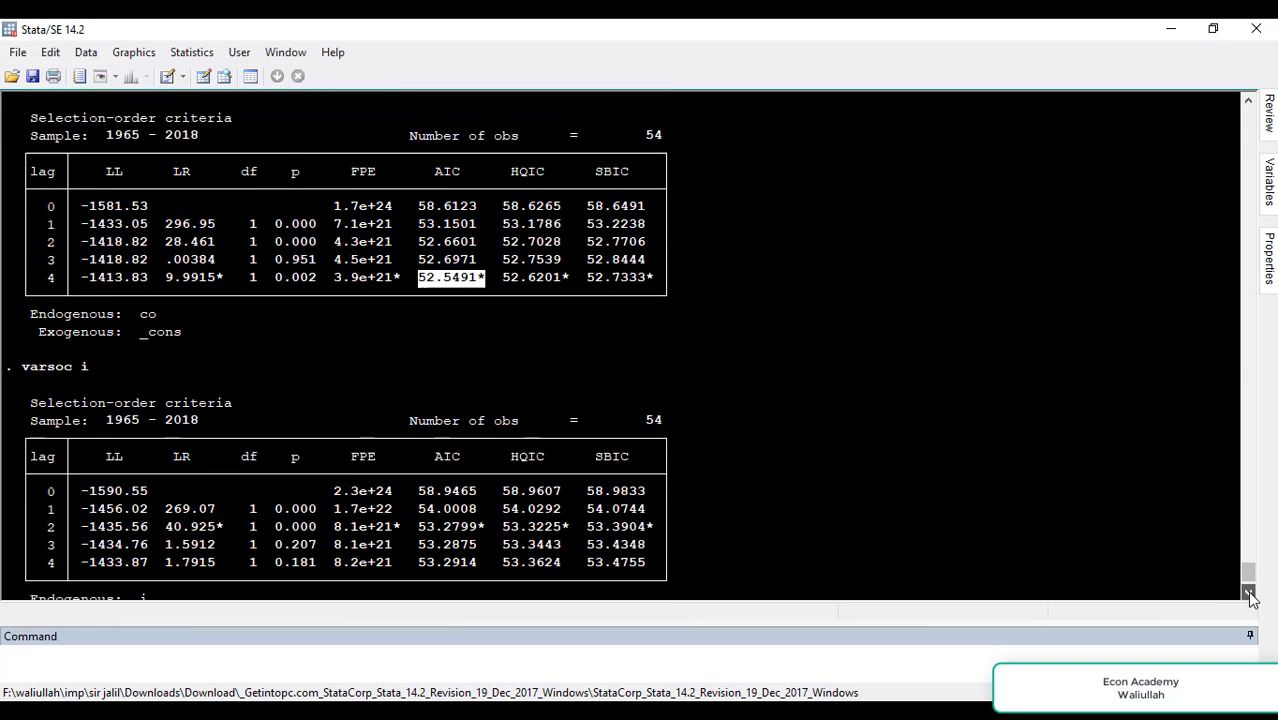
click(1249, 592)
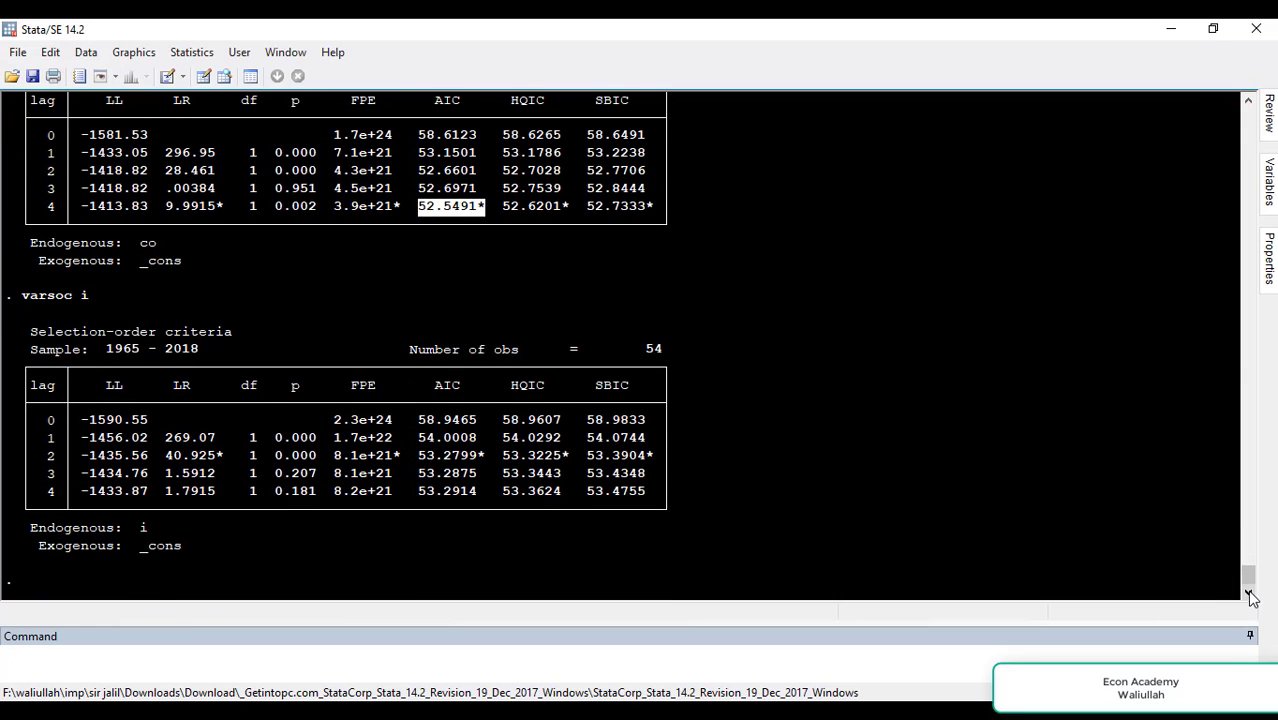
click(420, 462)
drag(420, 462, 477, 468)
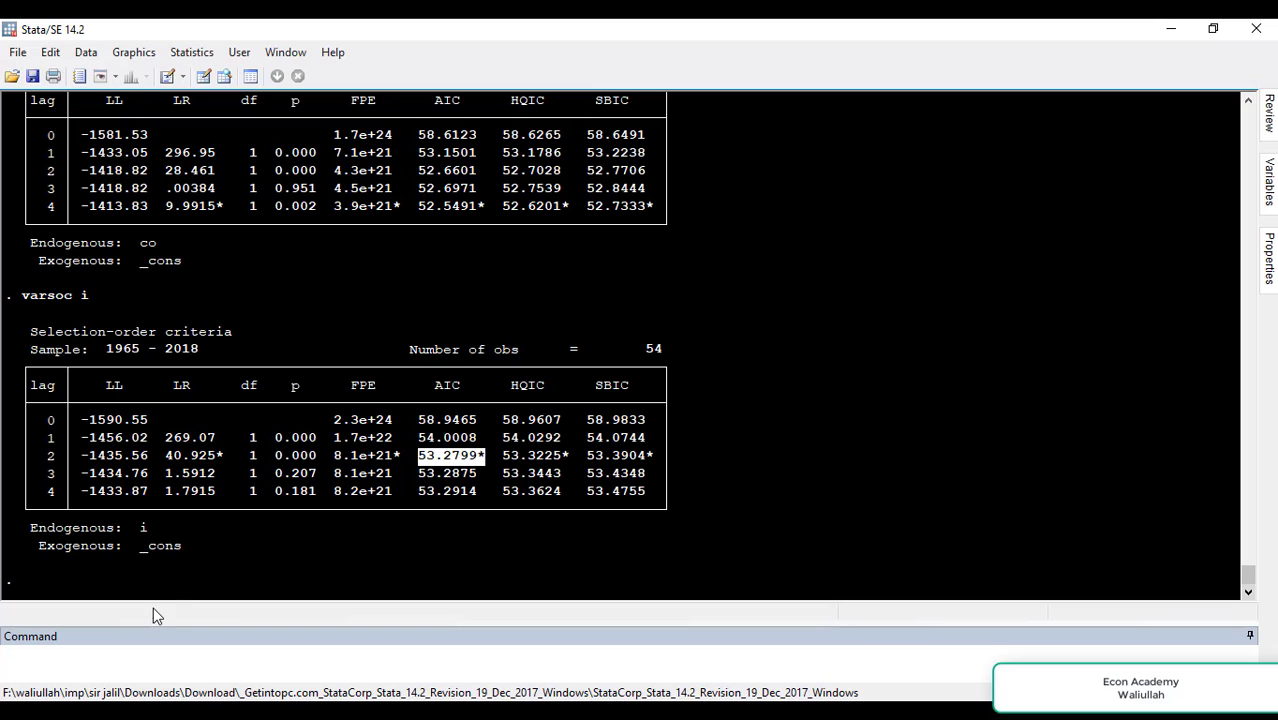
Step: Run the ARDL regression with the chosen lags, using ardl gdpn co i, lags(4 4 2)
click(152, 664)
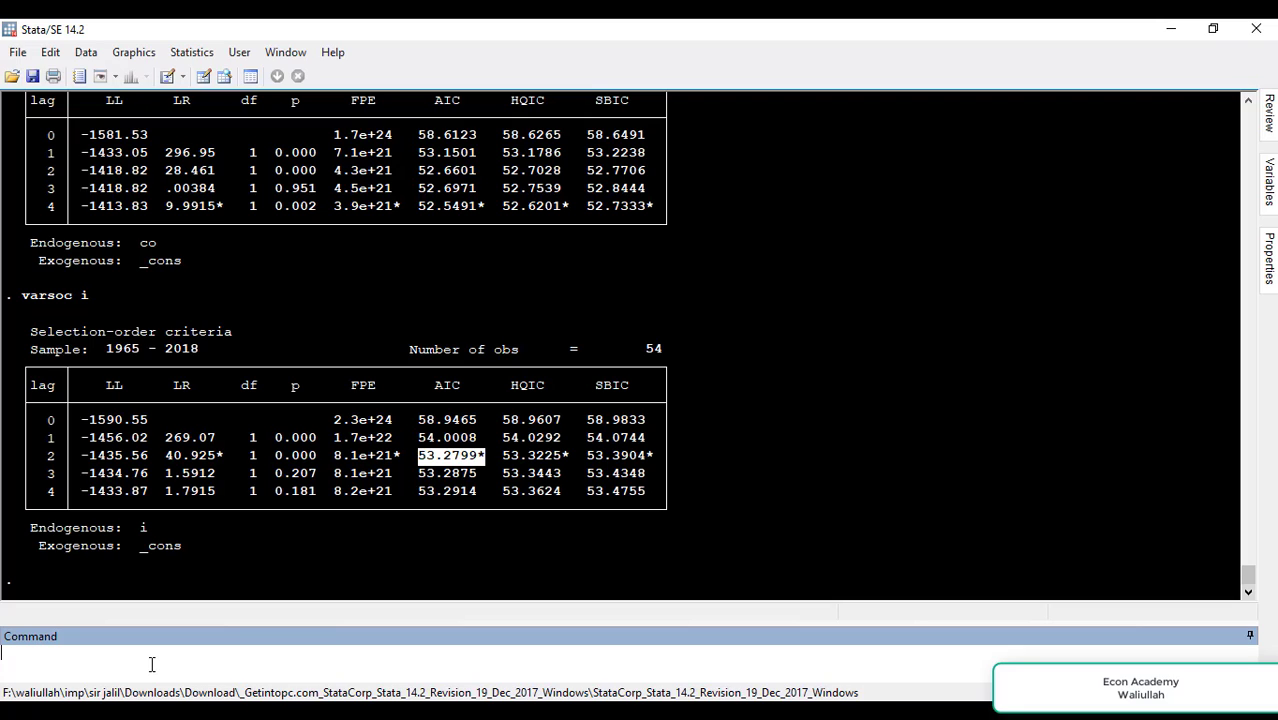
text(ardl gdpn co i, lags()
text(4 4 2))
key(Return)
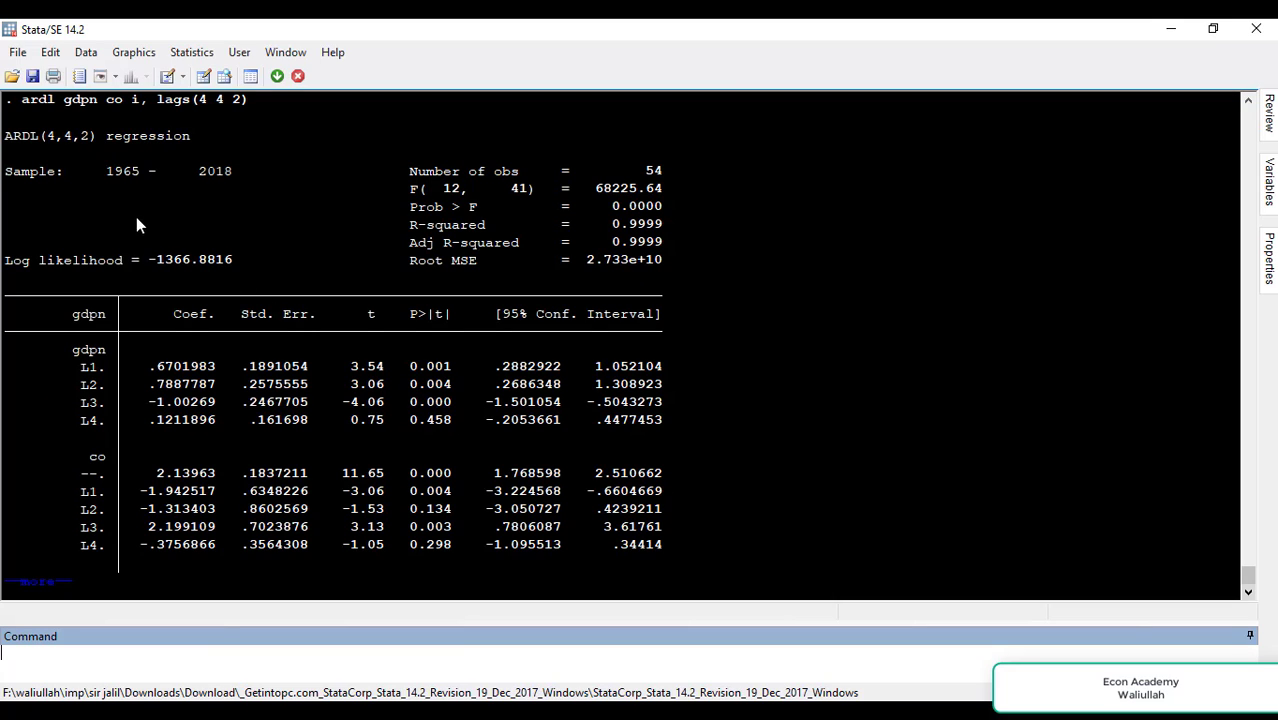
Step: Check the executed ARDL command and the lag order in the regression heading, and display the rest of the output
drag(33, 101, 248, 103)
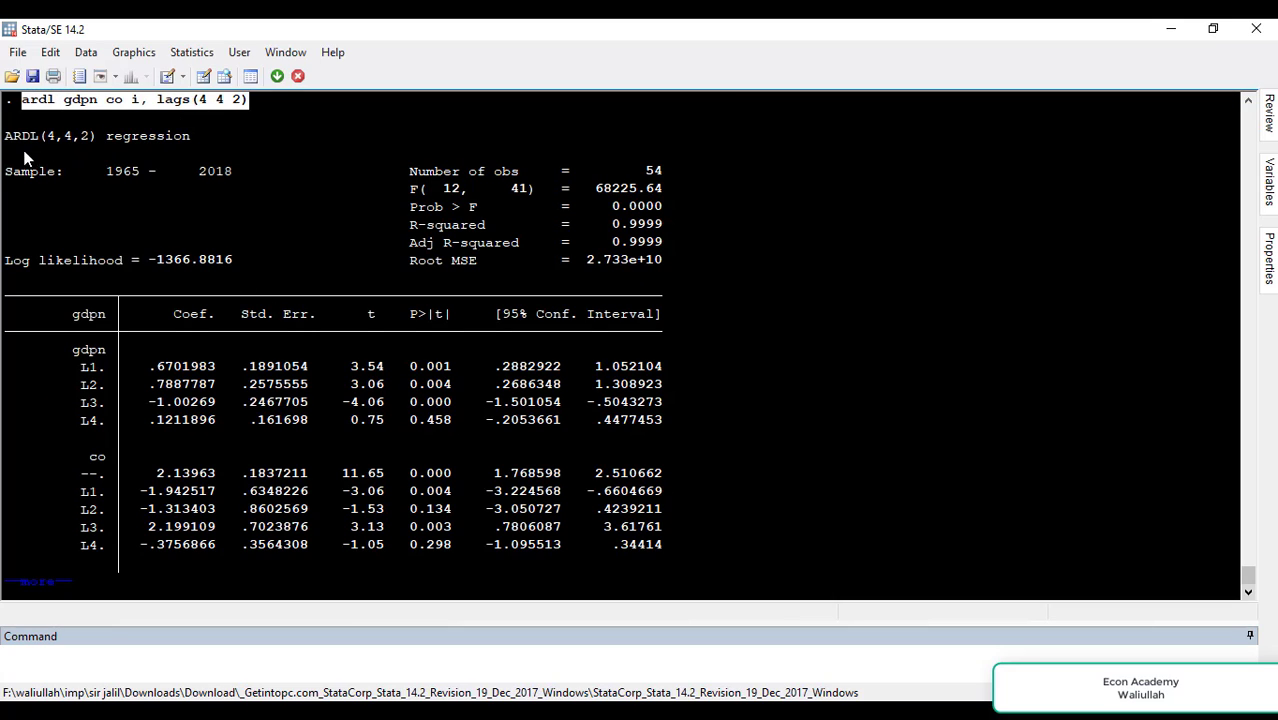
drag(6, 134, 55, 150)
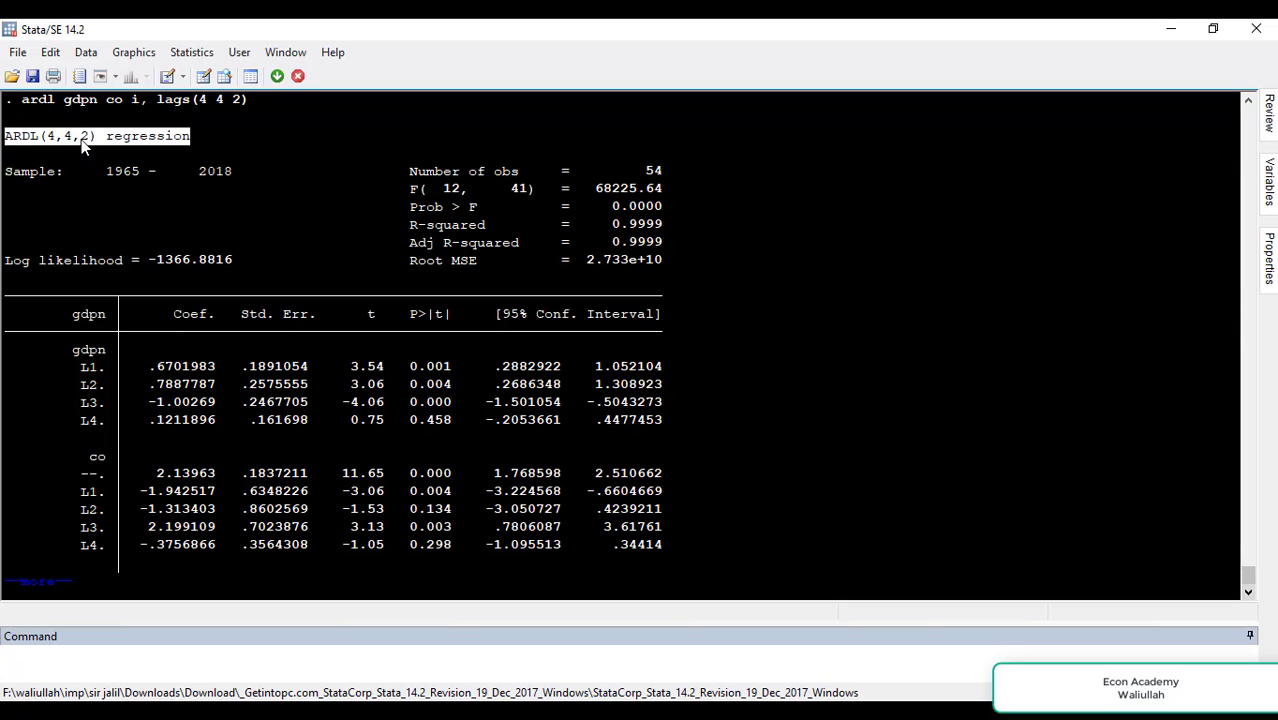
click(81, 140)
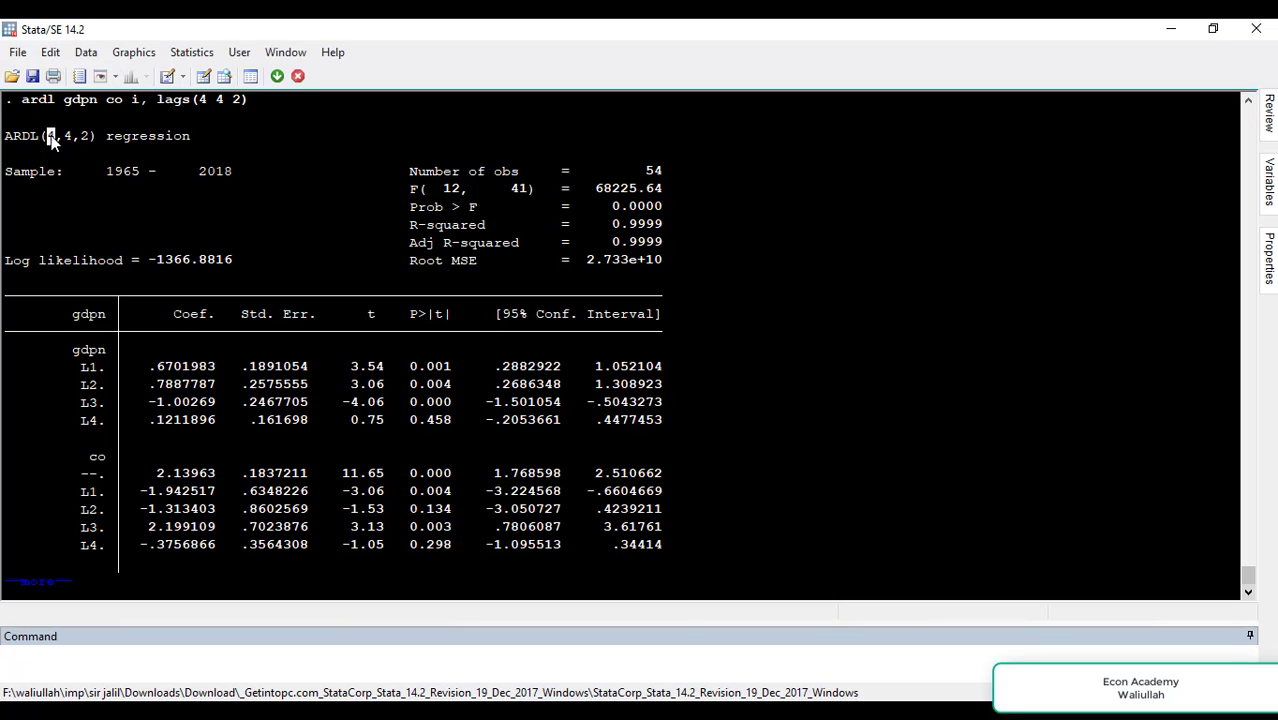
drag(48, 136, 67, 141)
key(Return)
key(space)
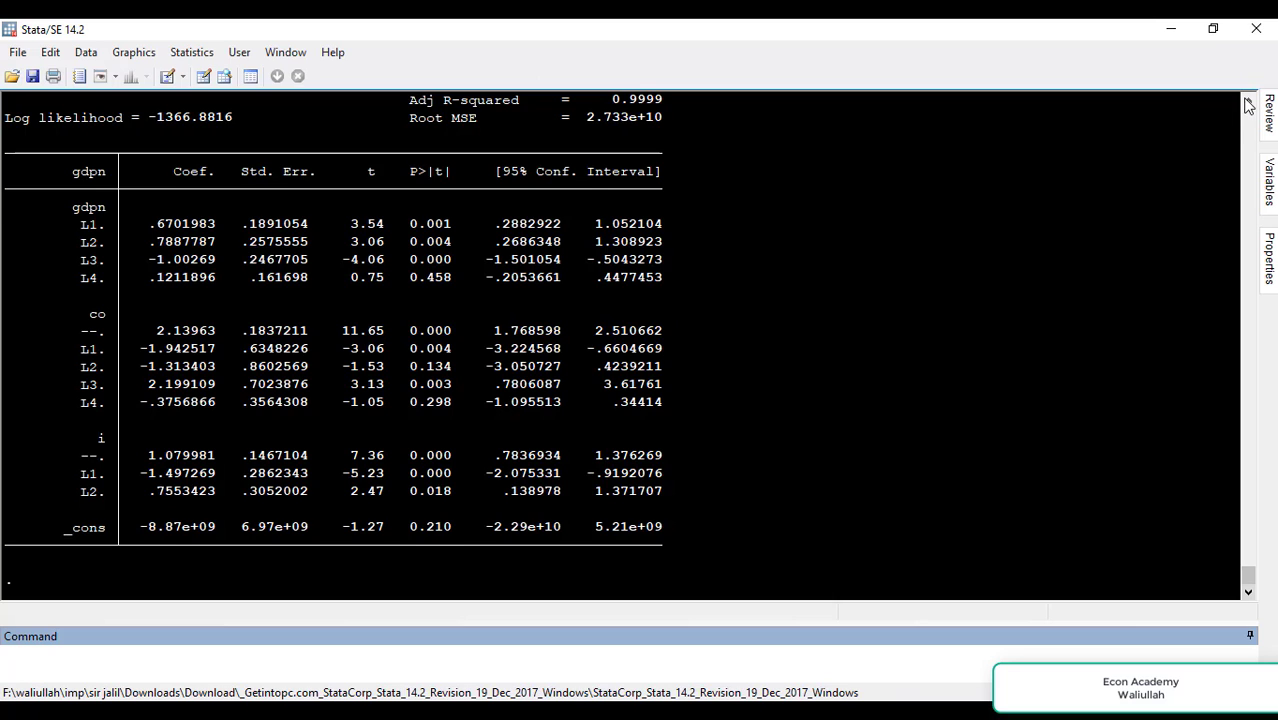
Step: Examine the number of observations, Prob > F, R-squared and adjusted R-squared in the ARDL regression header
scroll(1246, 104, up, 3)
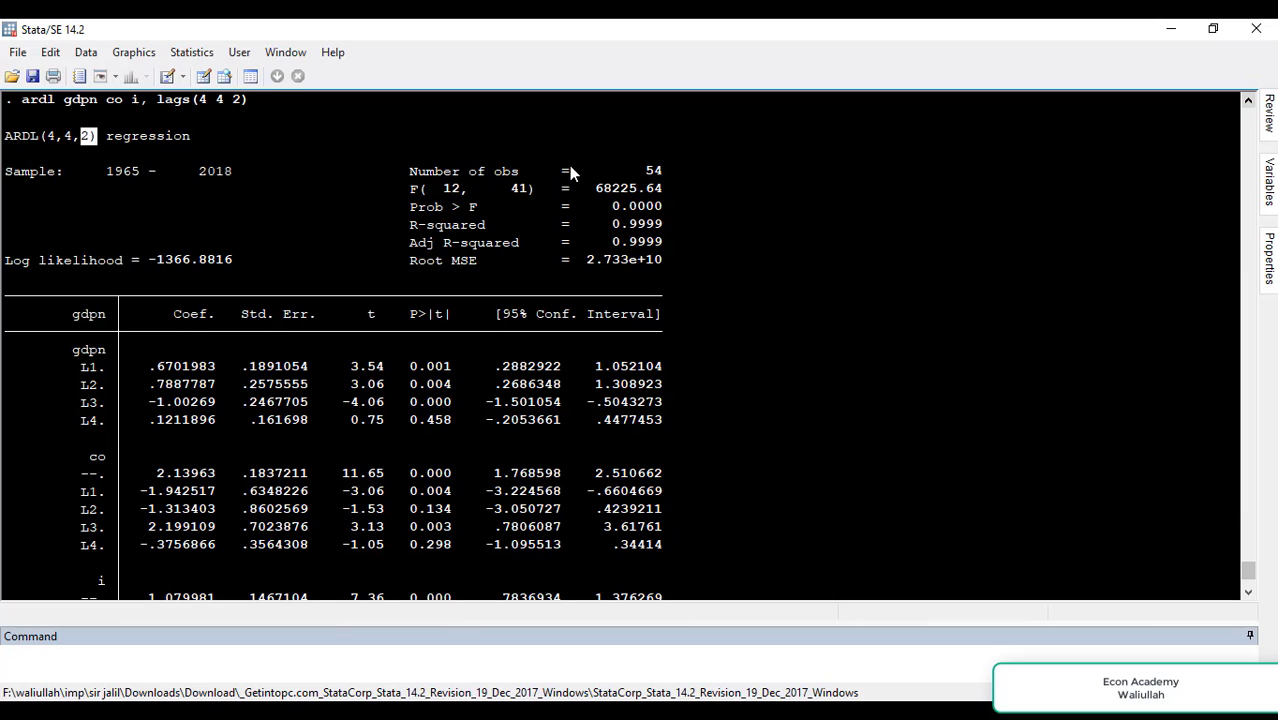
drag(630, 172, 658, 176)
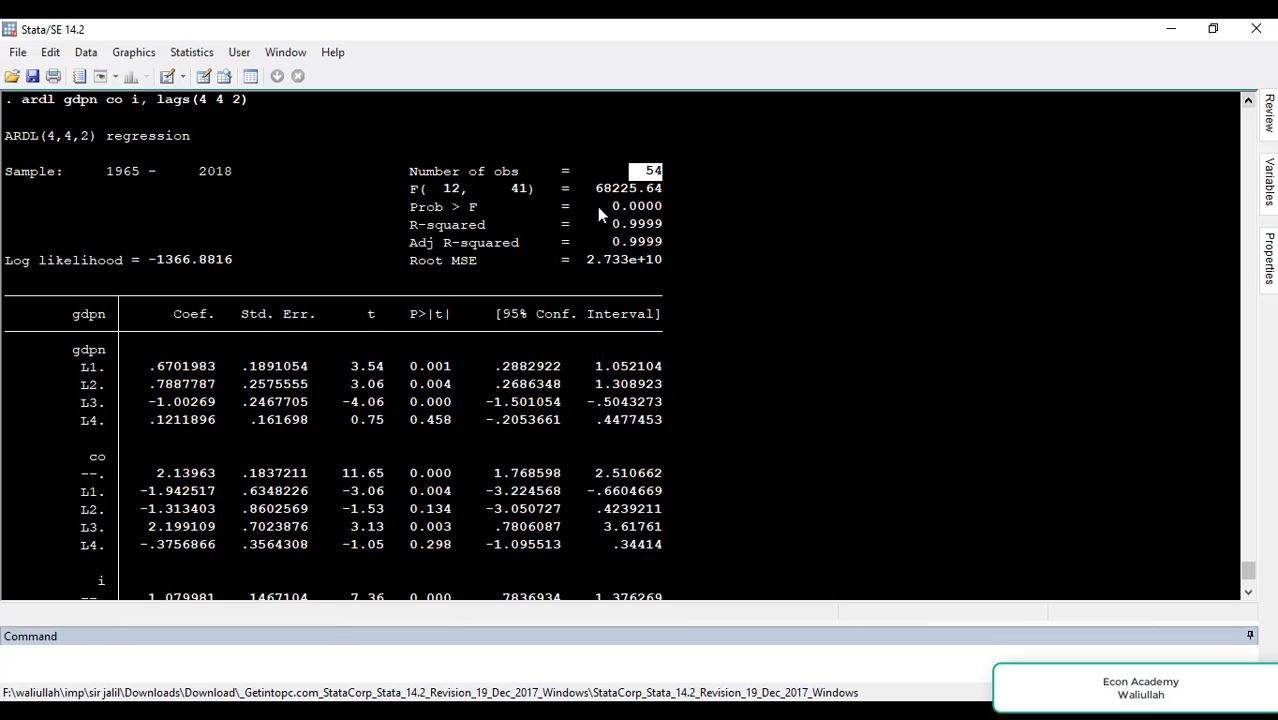
drag(597, 206, 664, 218)
drag(613, 228, 660, 248)
click(658, 246)
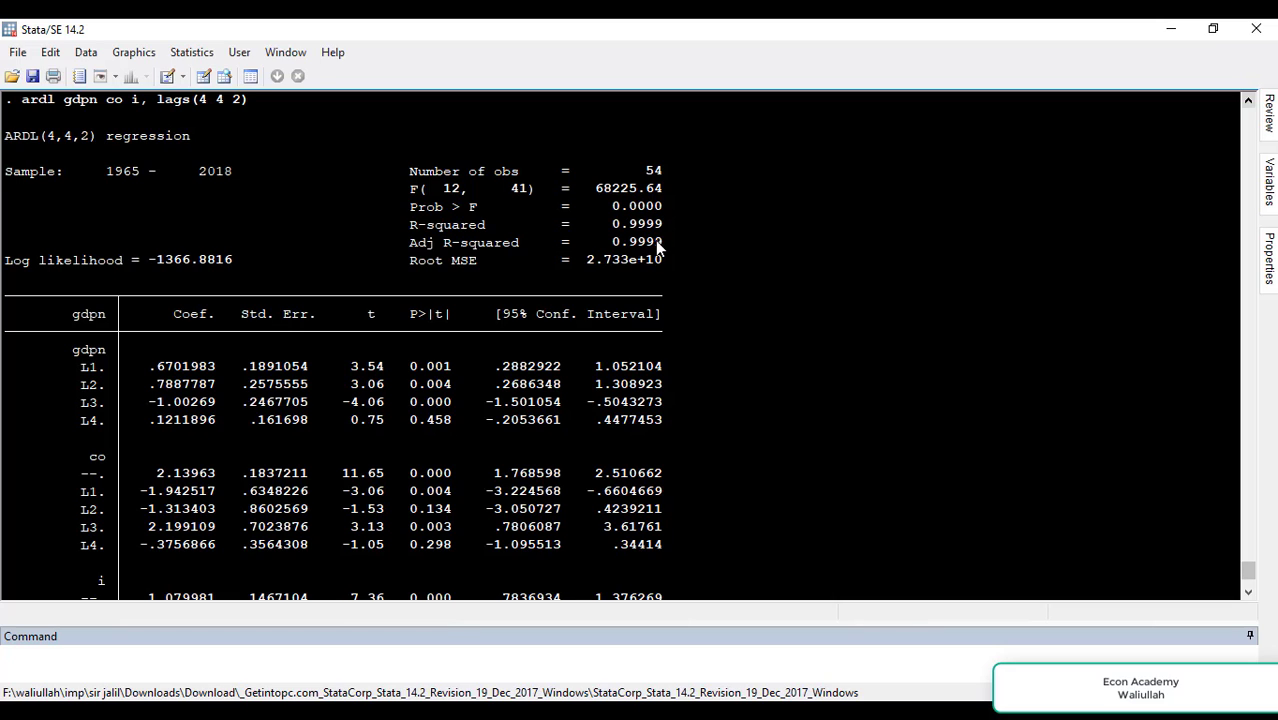
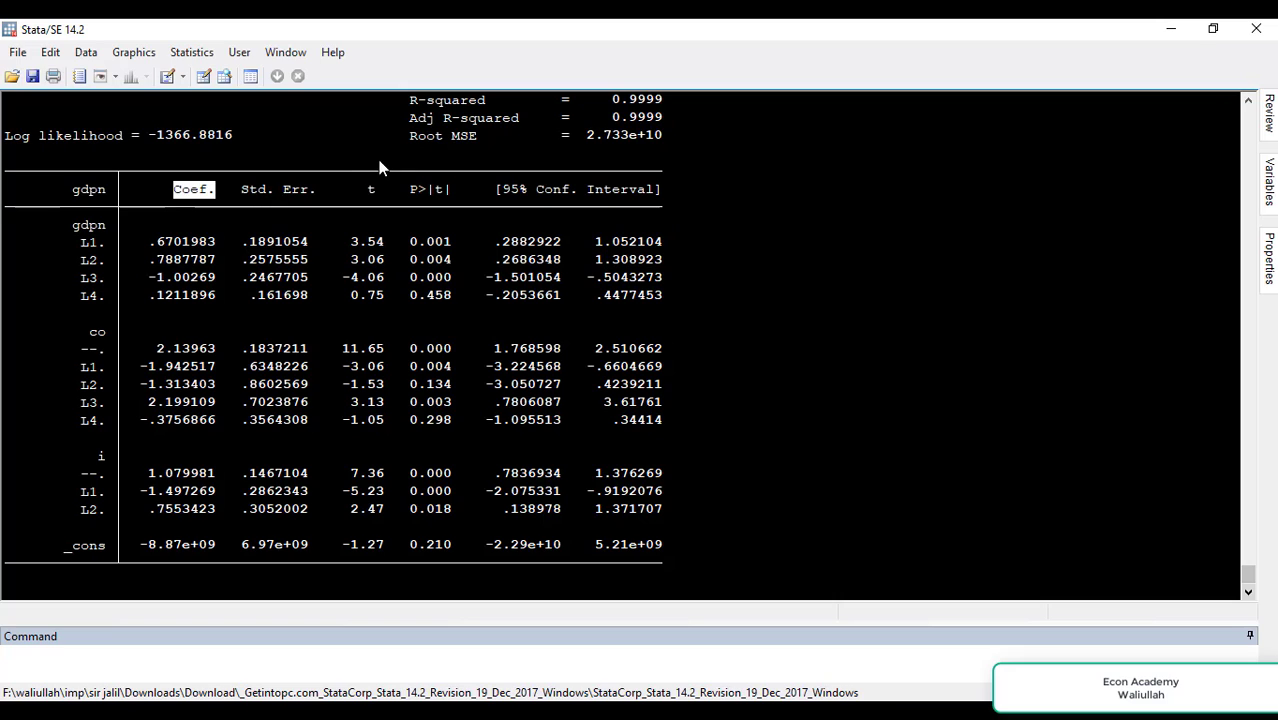
Step: Examine the P>|t| values of the gdpn, co and i lags and the constant to judge each term's significance
click(423, 257)
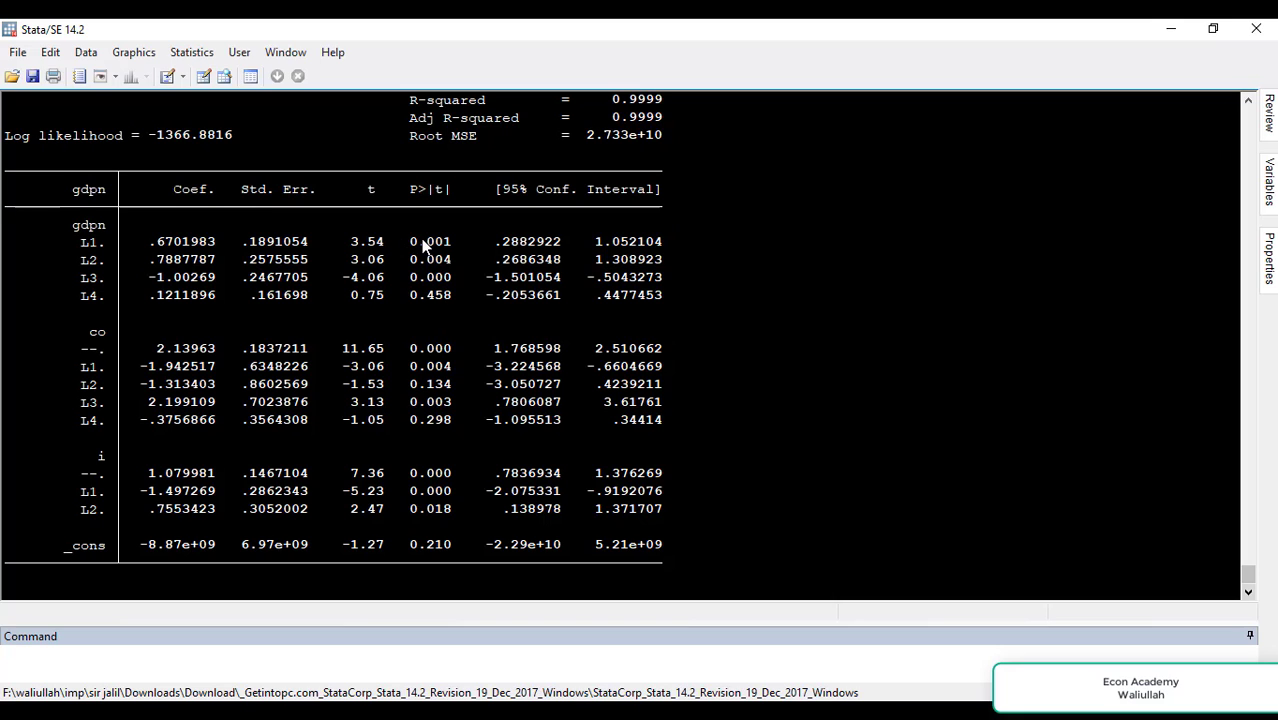
drag(419, 241, 425, 268)
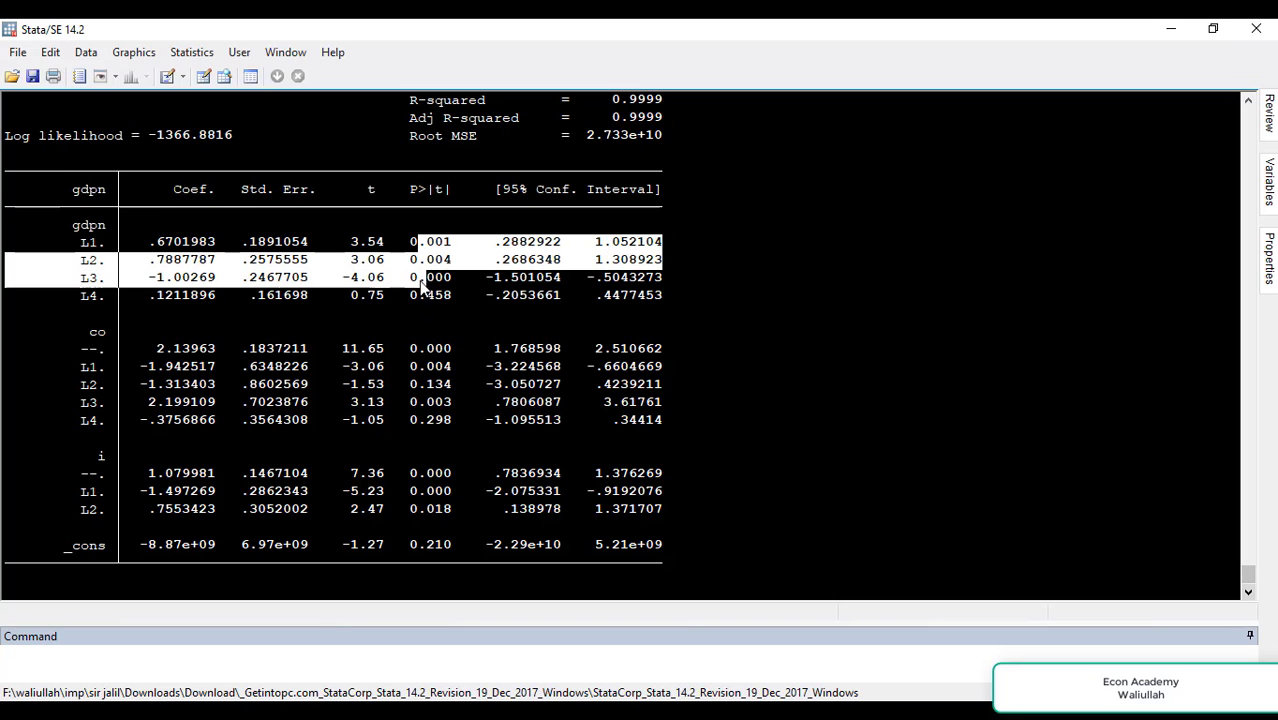
click(425, 190)
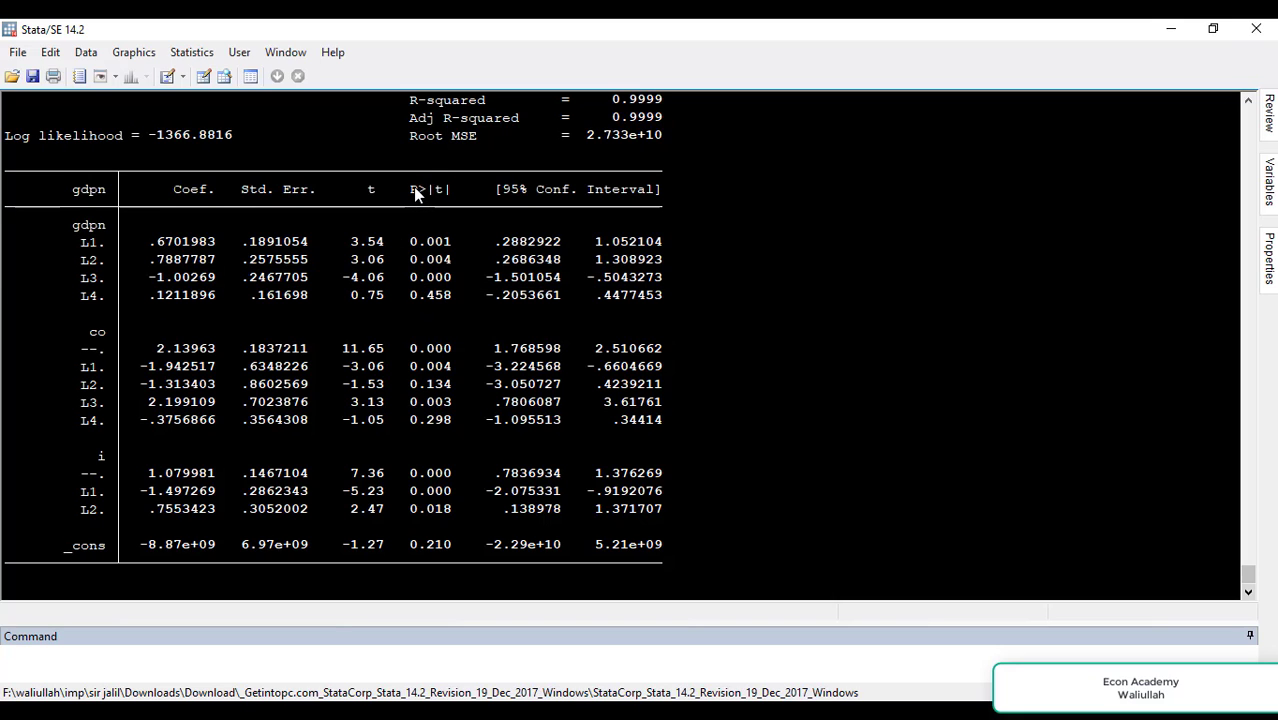
drag(411, 188, 441, 196)
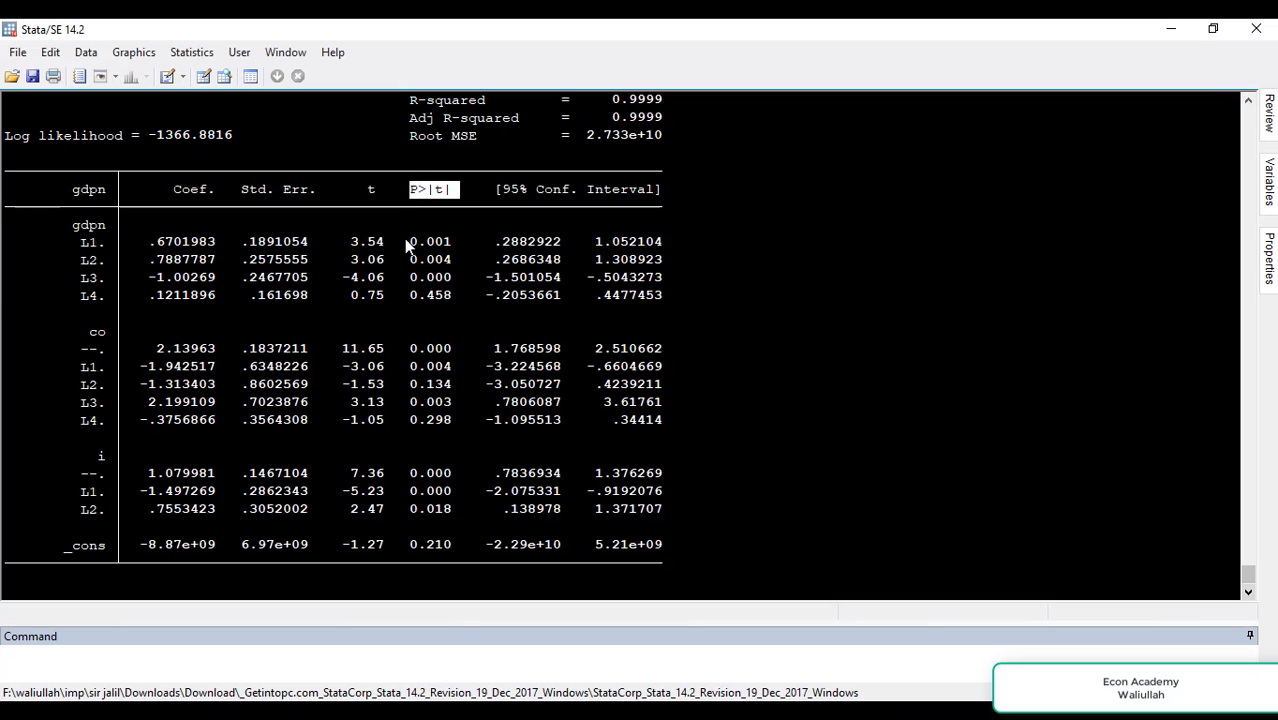
drag(404, 241, 448, 250)
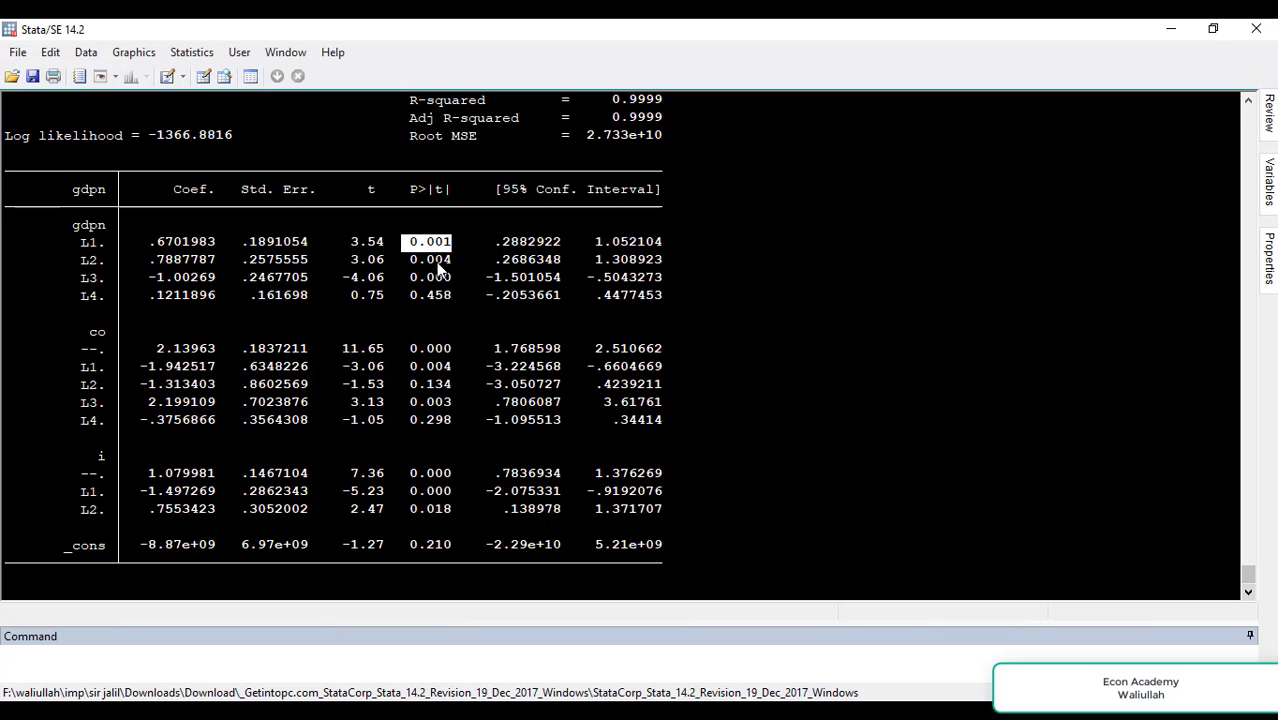
click(420, 243)
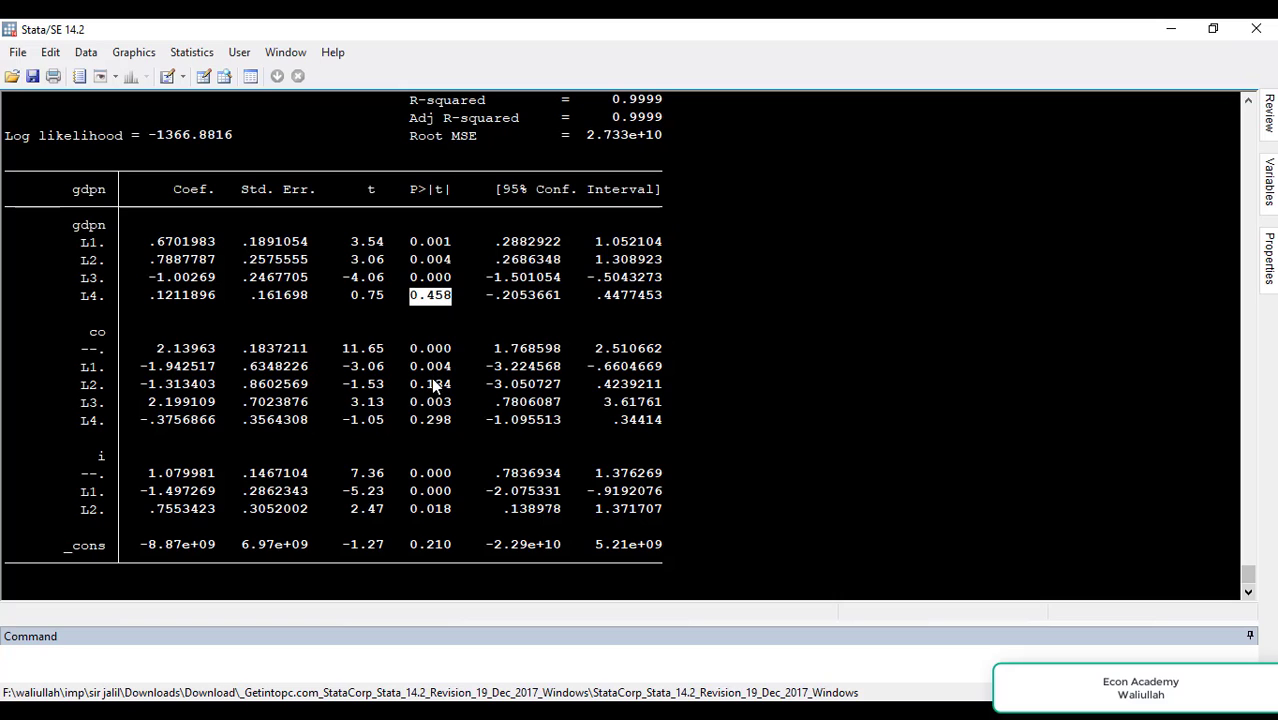
drag(410, 384, 428, 420)
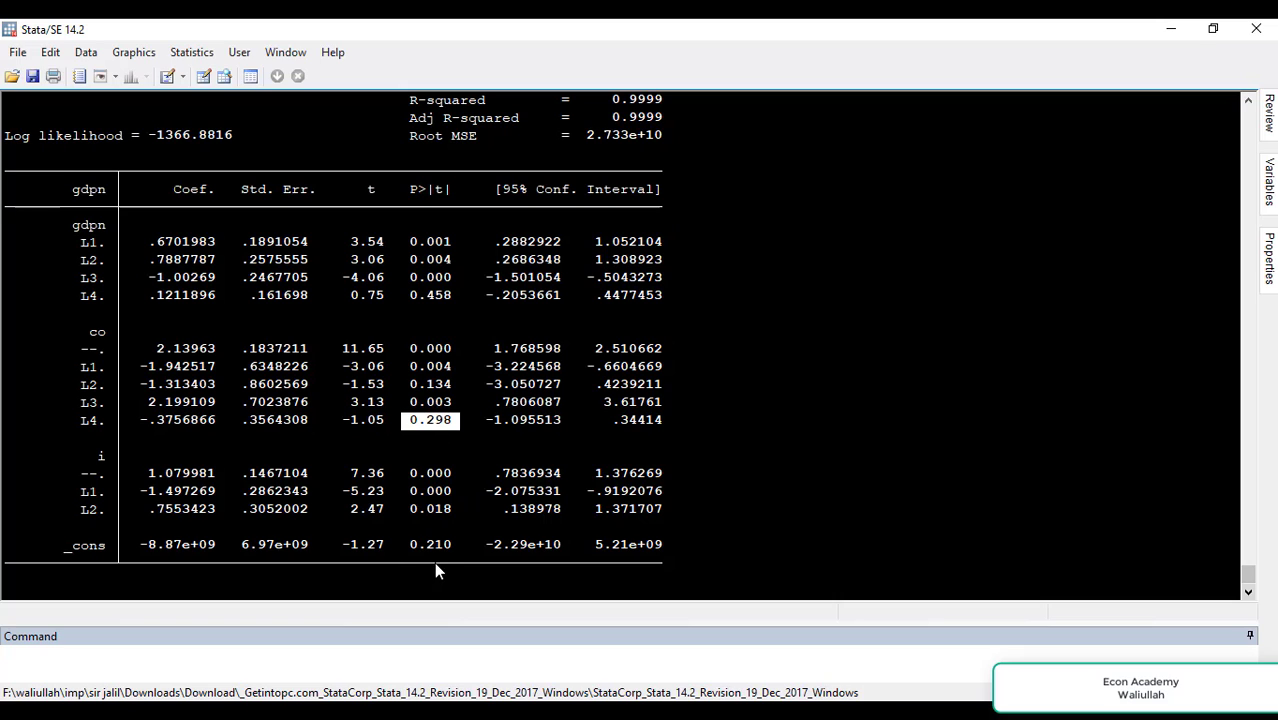
drag(414, 547, 453, 556)
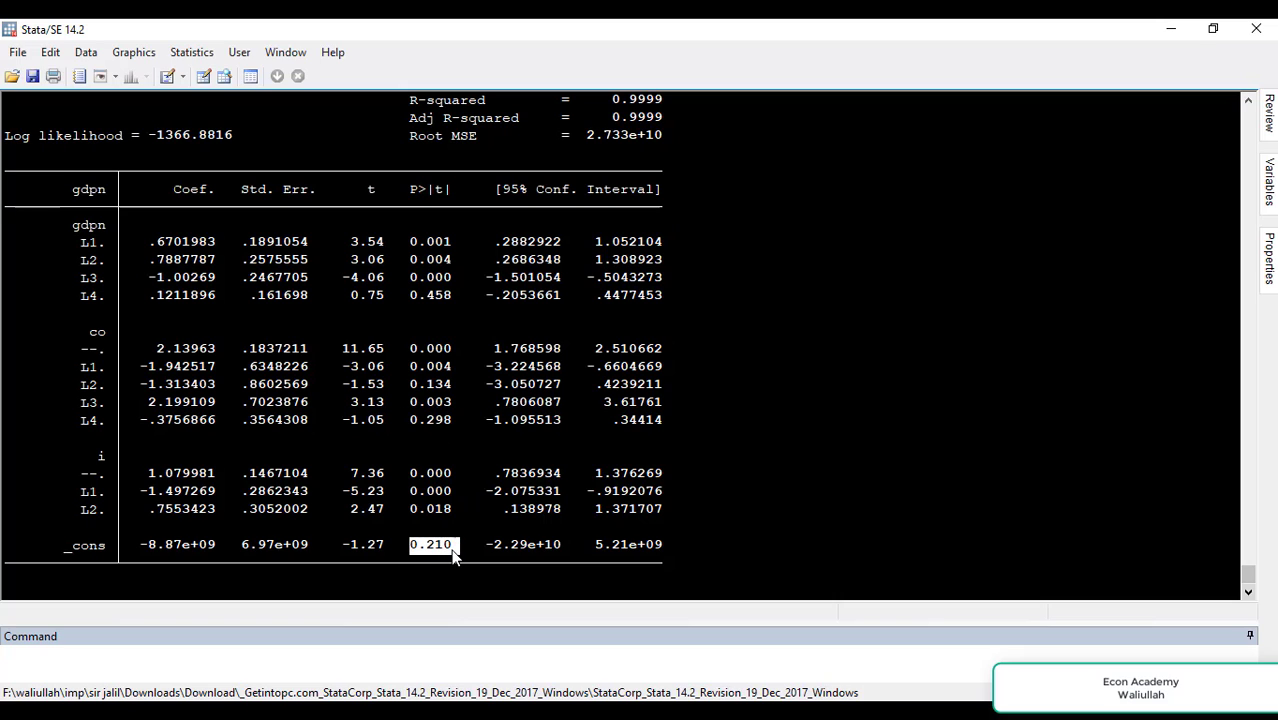
click(428, 272)
Step: Examine the coefficients of the gdpn lags, current co and the first lag of co in the ARDL table
drag(214, 189, 180, 284)
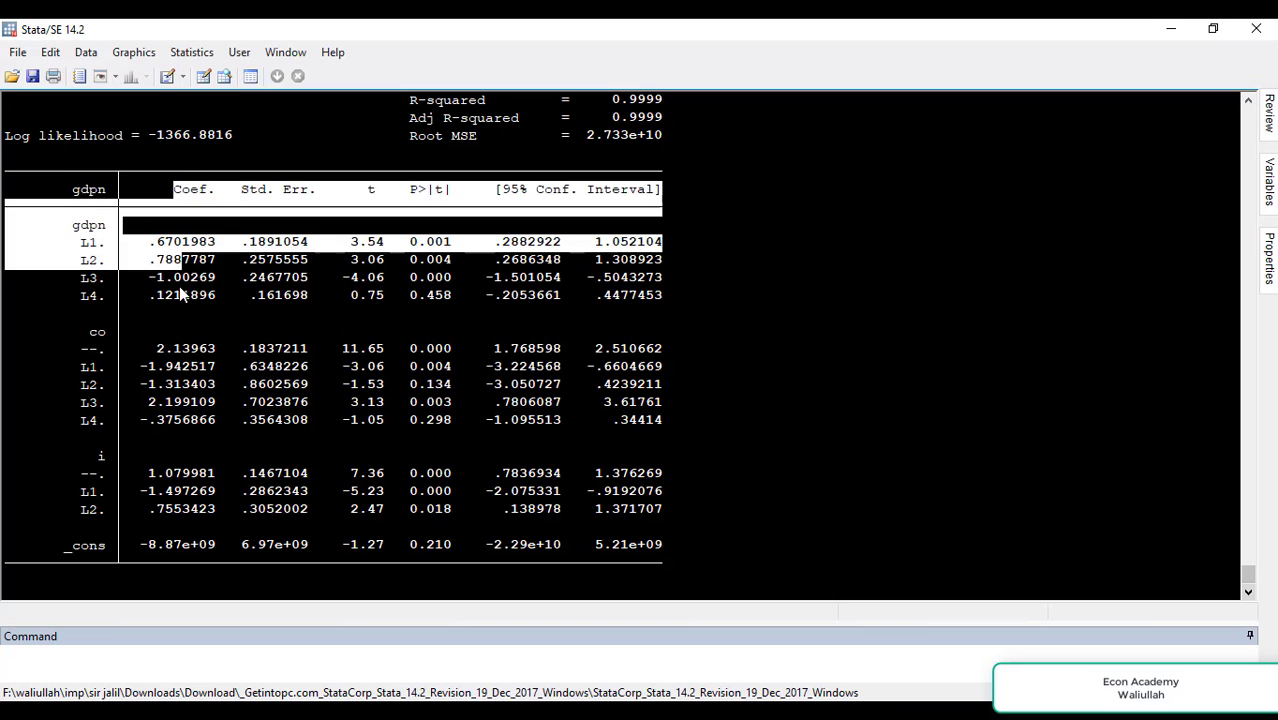
click(190, 280)
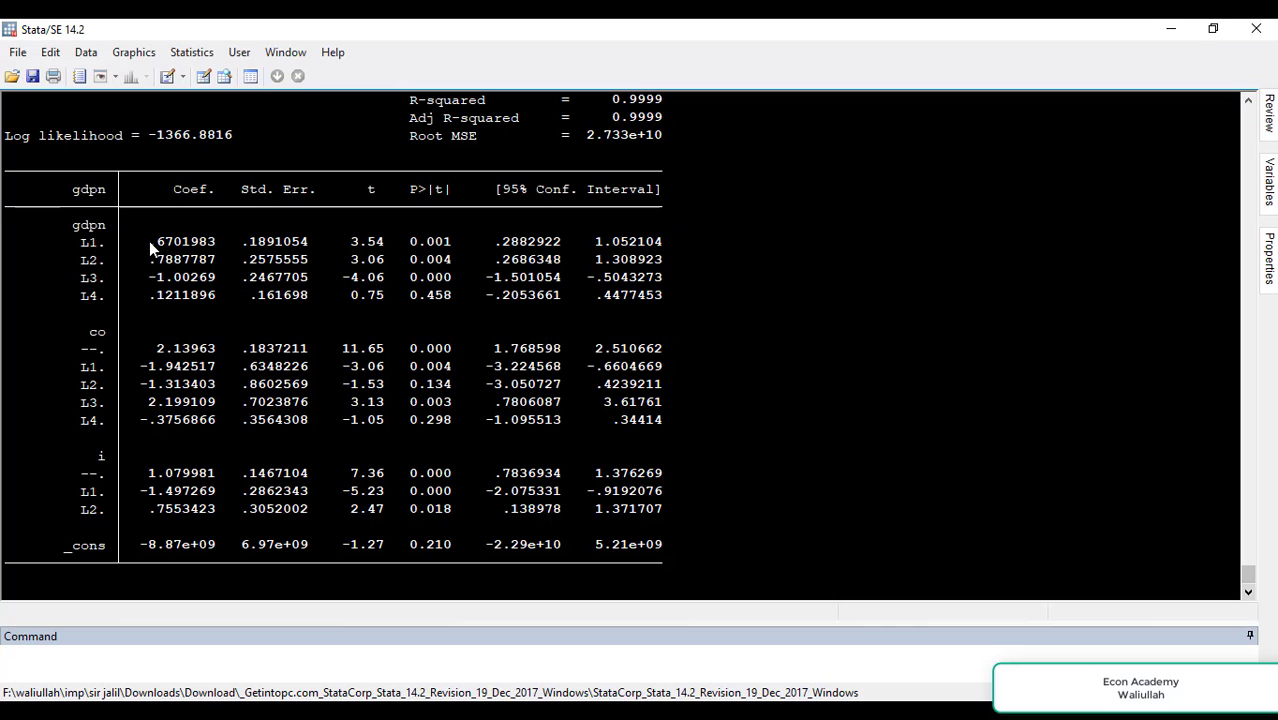
drag(149, 241, 208, 292)
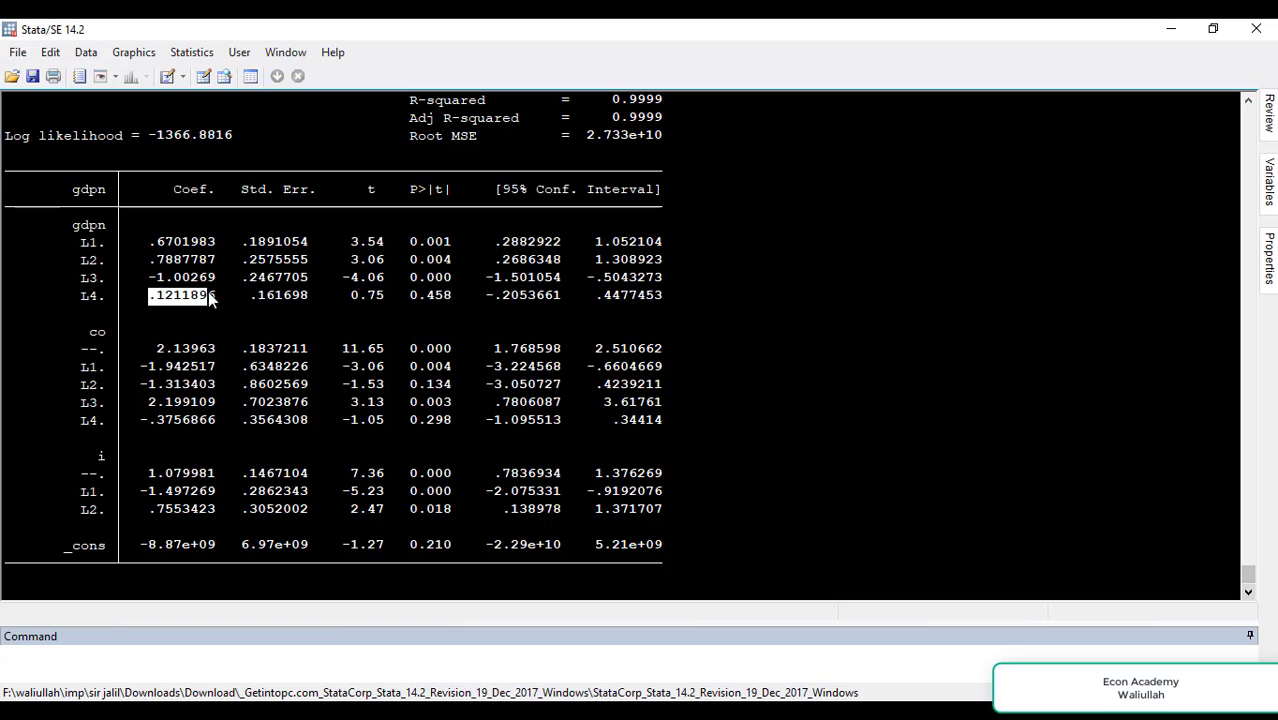
click(155, 346)
drag(150, 350, 199, 346)
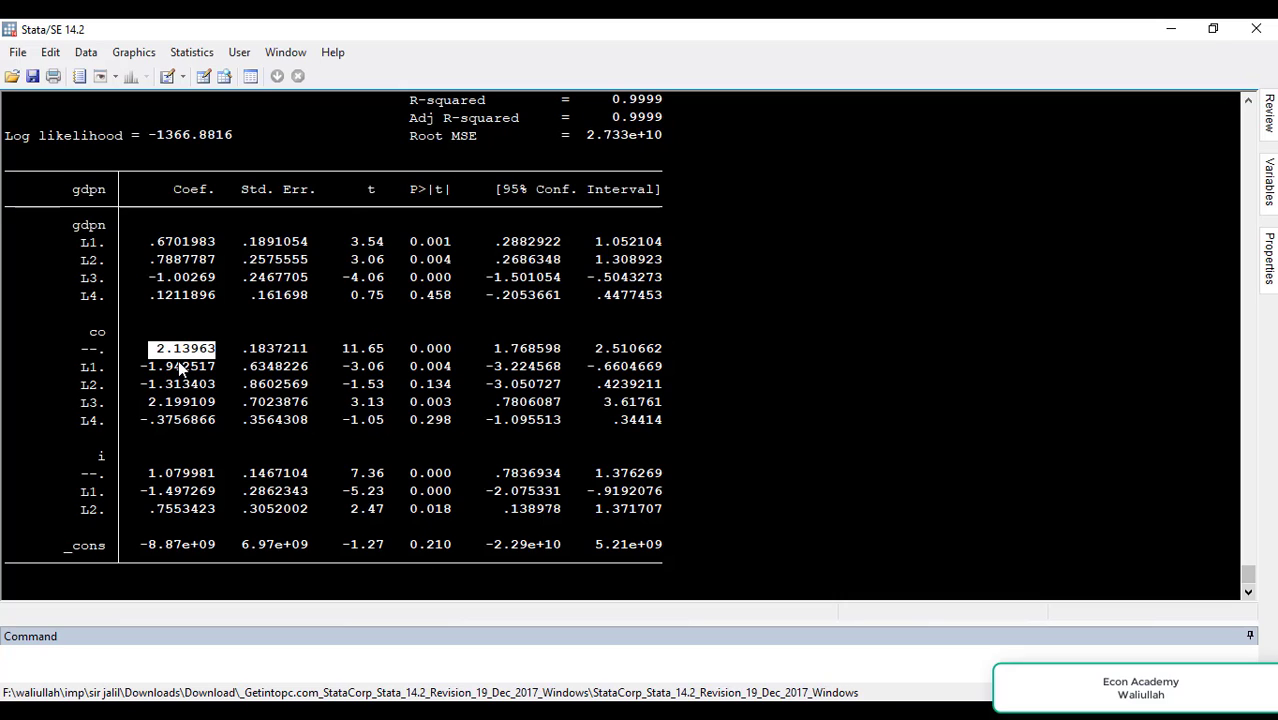
click(143, 368)
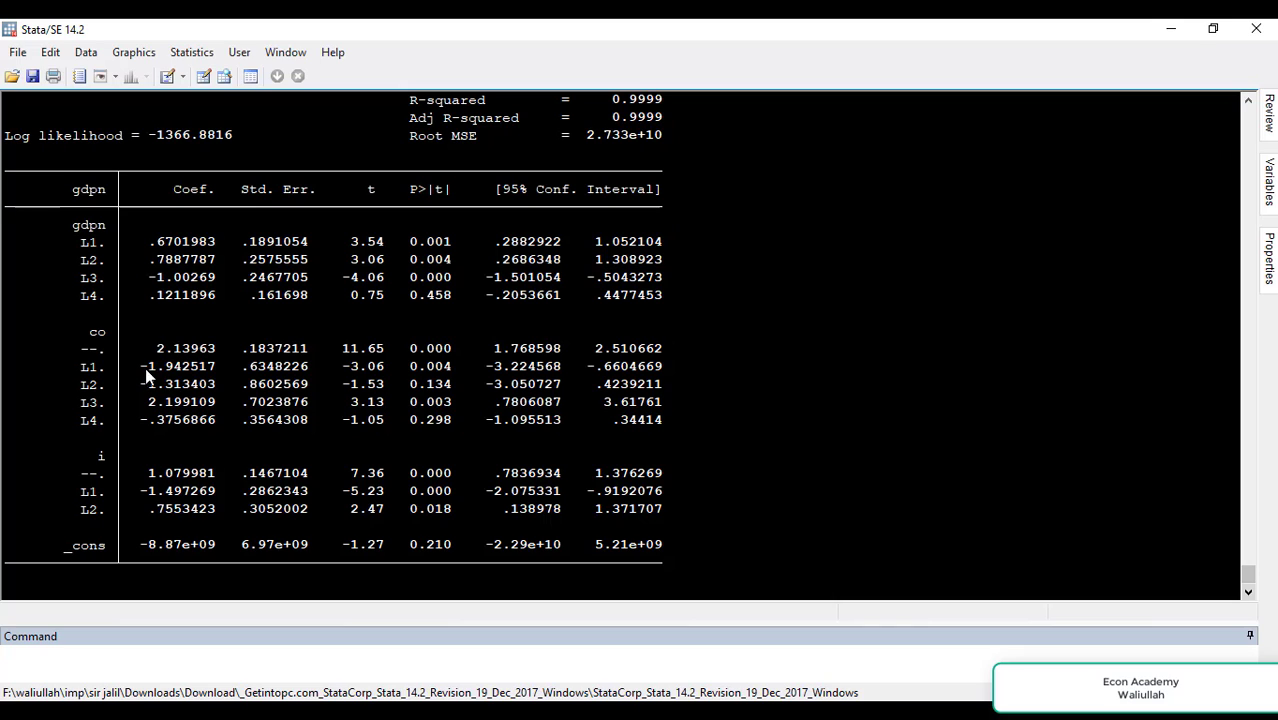
drag(143, 370, 145, 385)
click(145, 373)
drag(141, 367, 211, 373)
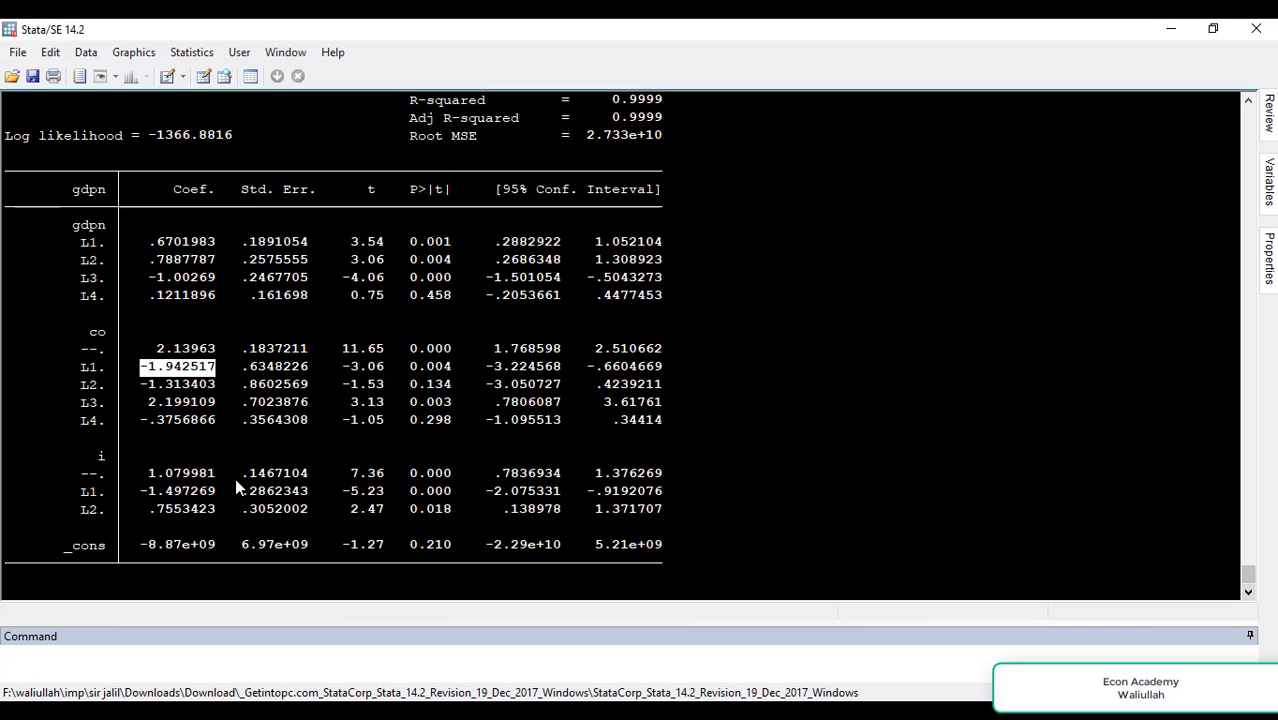
Step: Run the ARDL model in error-correction form with ardl gdpn co i, lags(4 4 2) ec, and display its full output
key(Return)
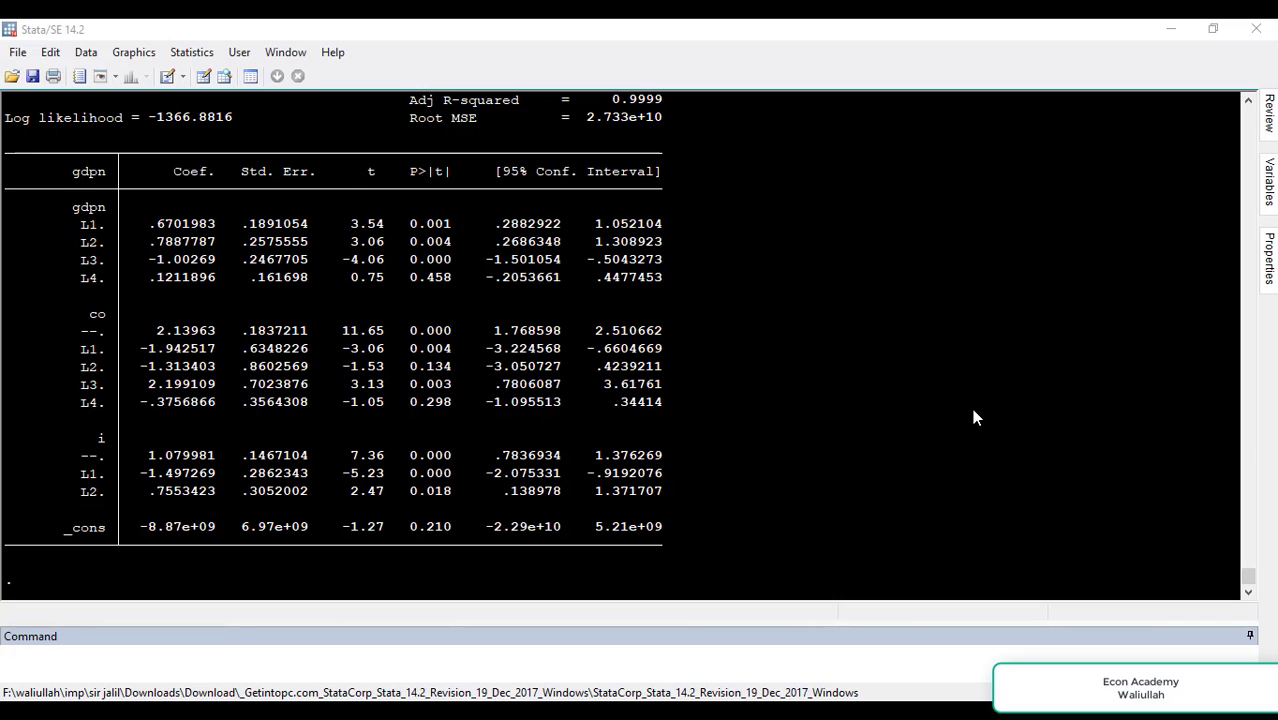
click(104, 658)
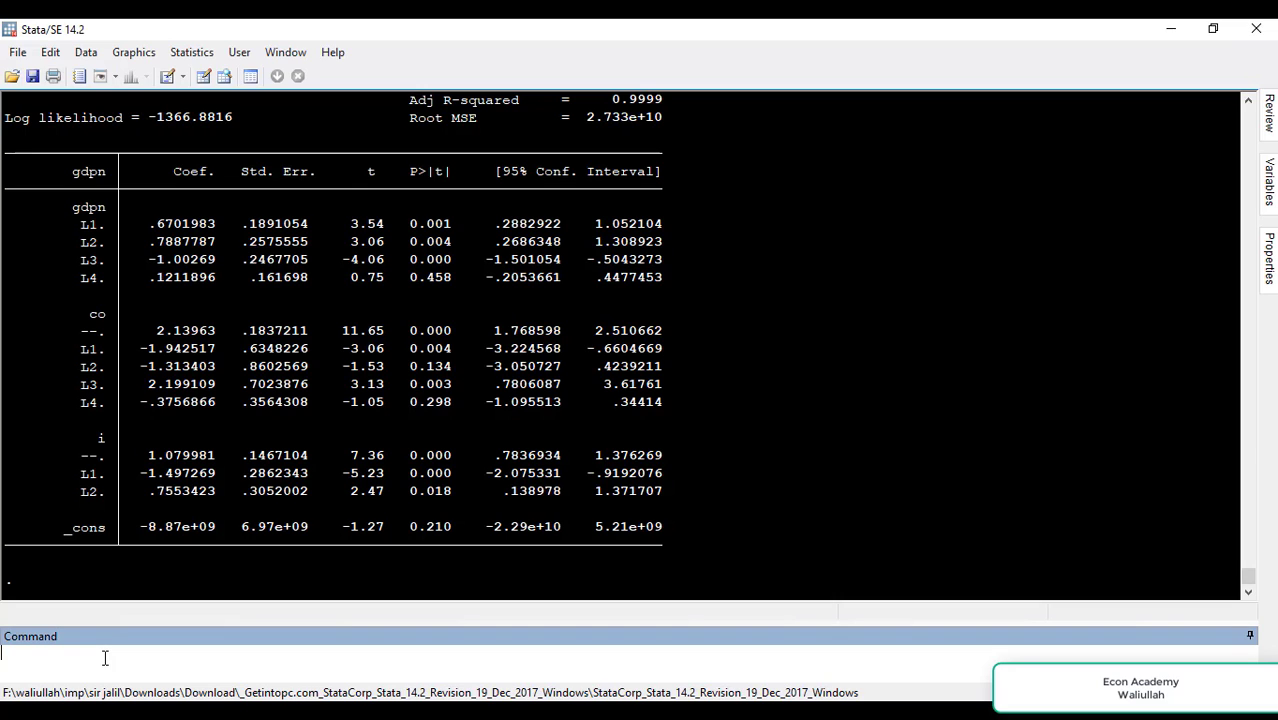
text(ardl gdpn co i, lags()
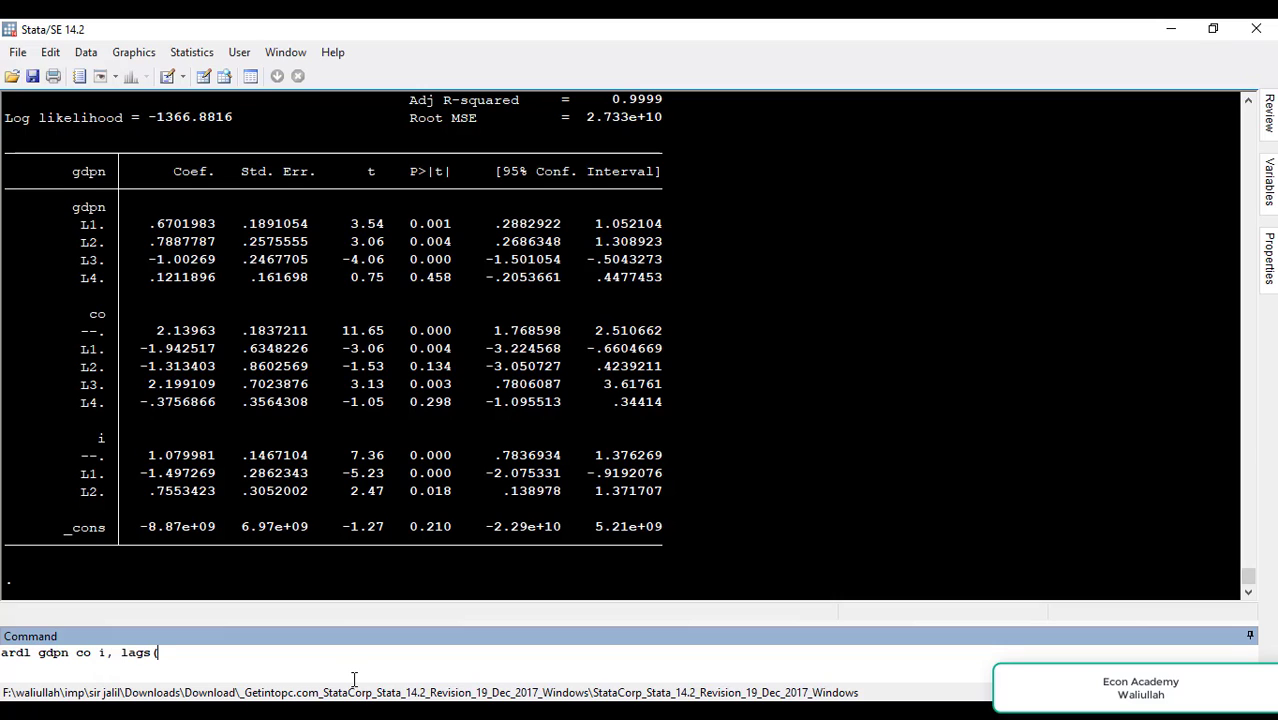
text(4 4 2))
text(ec)
key(Return)
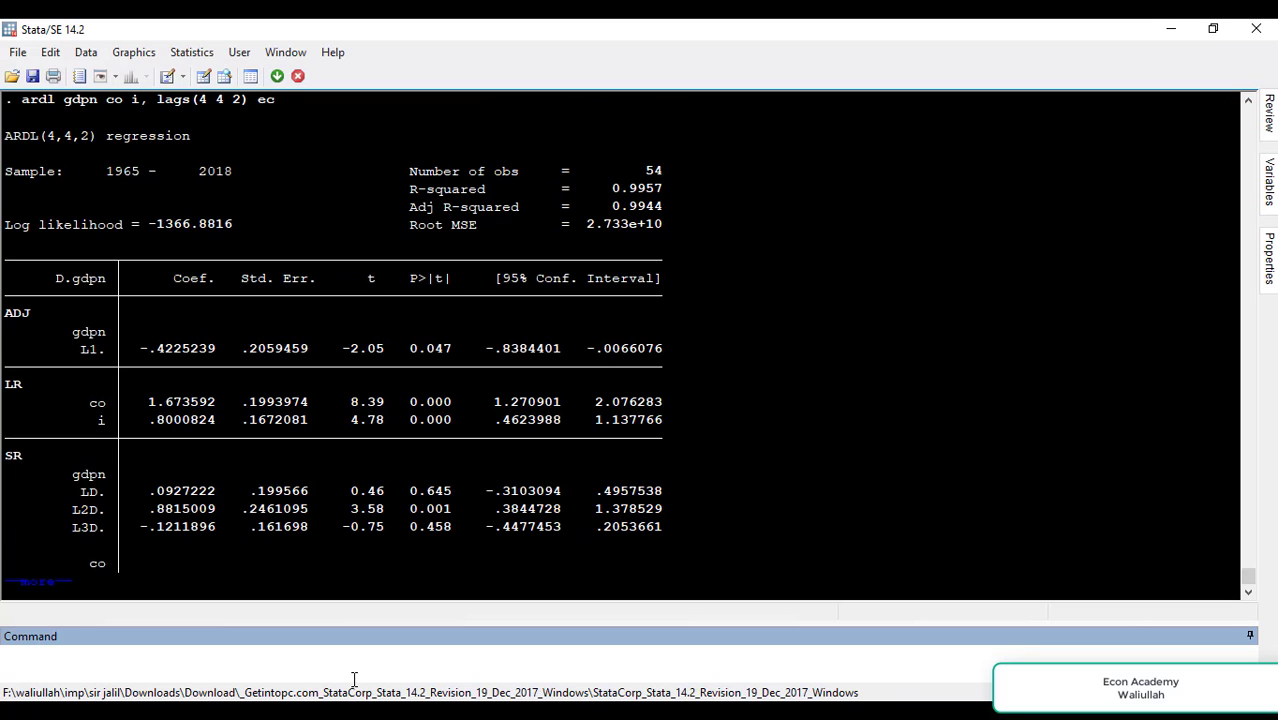
key(space)
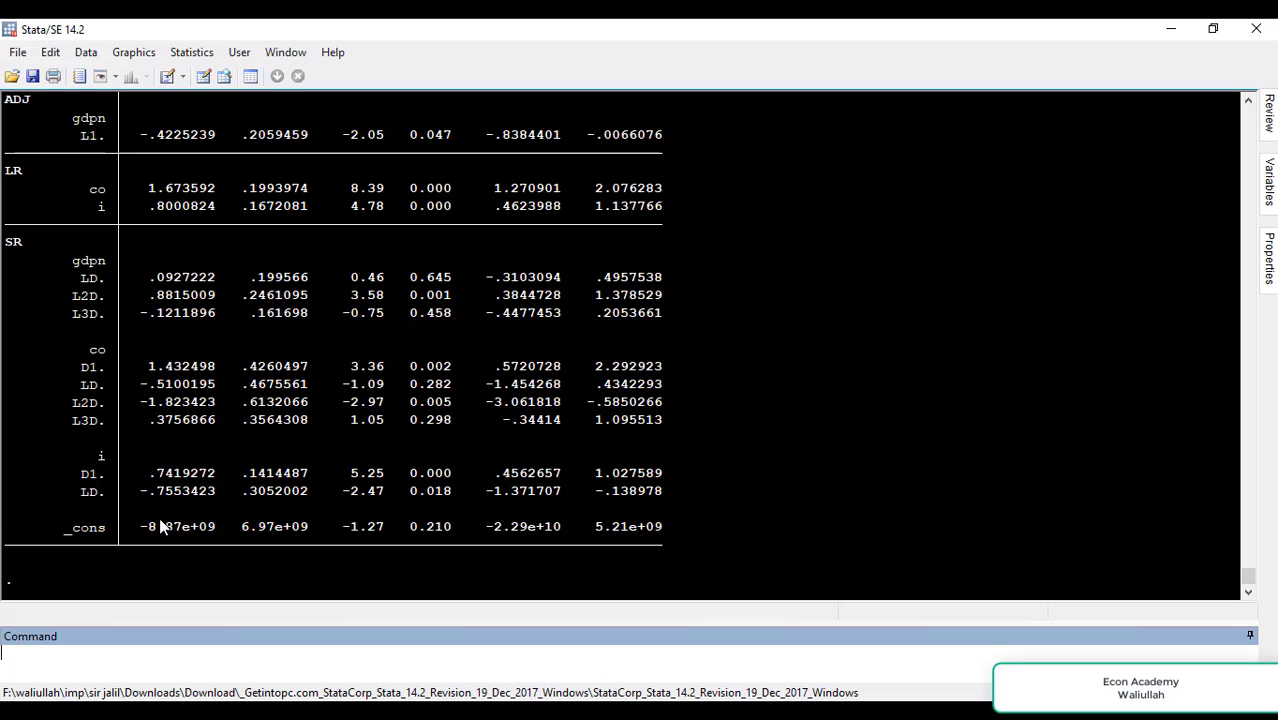
Step: Run the ARDL bounds test with estat btest and display its full output
click(65, 665)
text(estat btest)
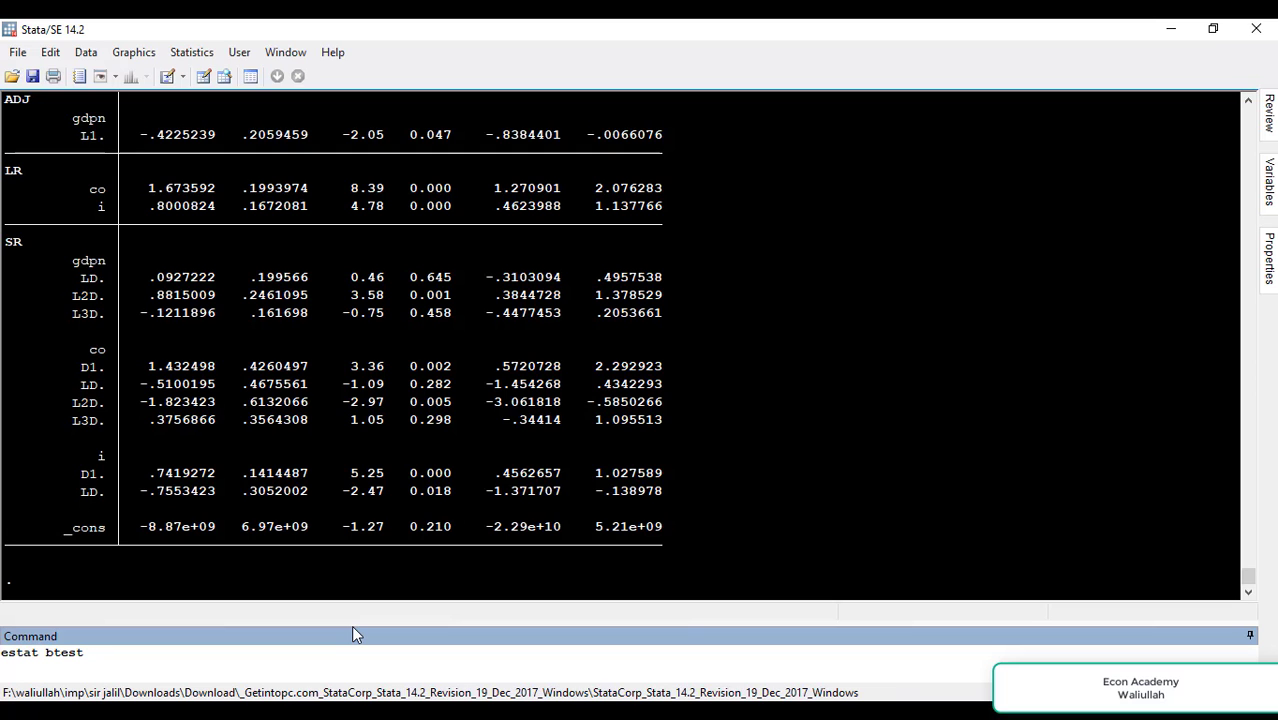
key(Return)
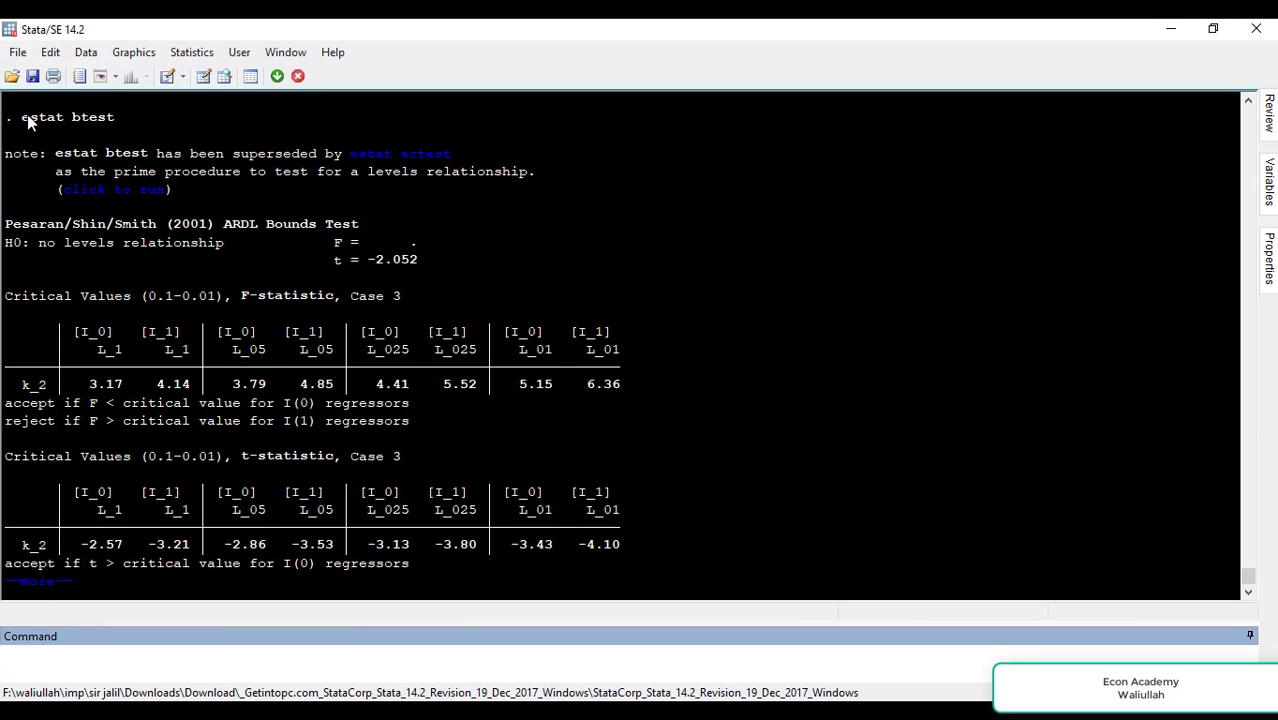
drag(20, 117, 86, 141)
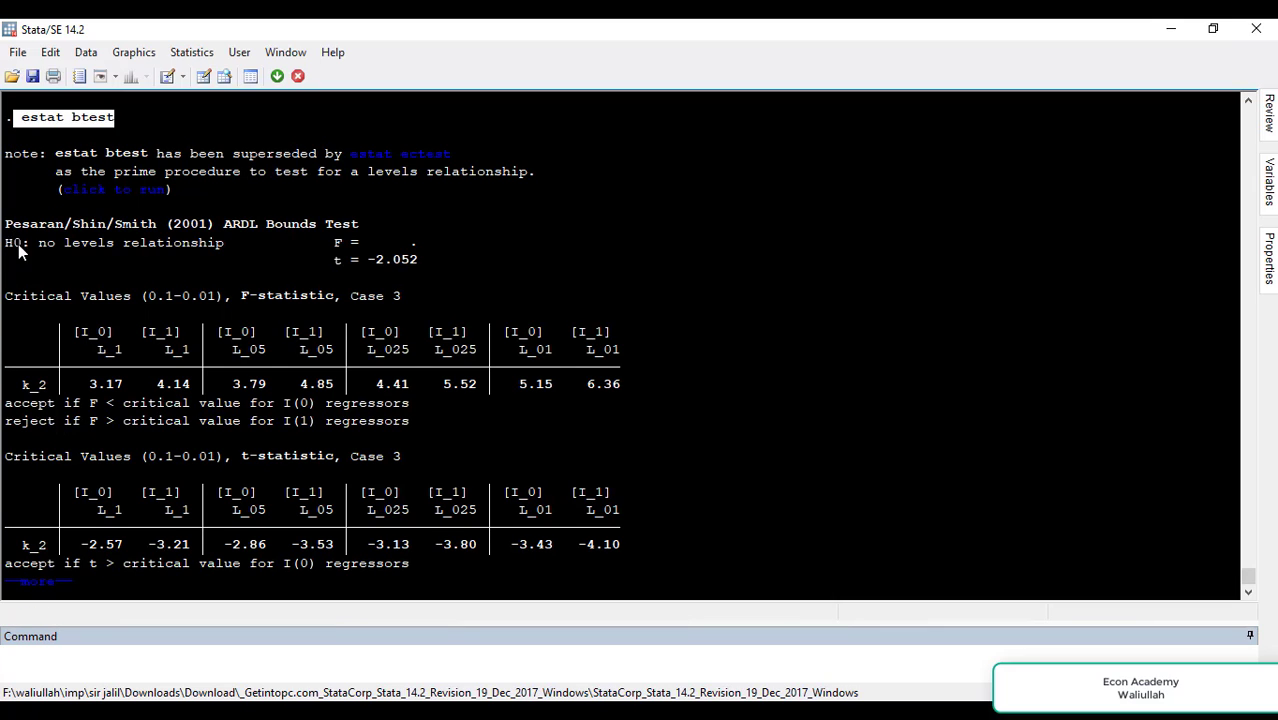
drag(8, 224, 224, 563)
key(space)
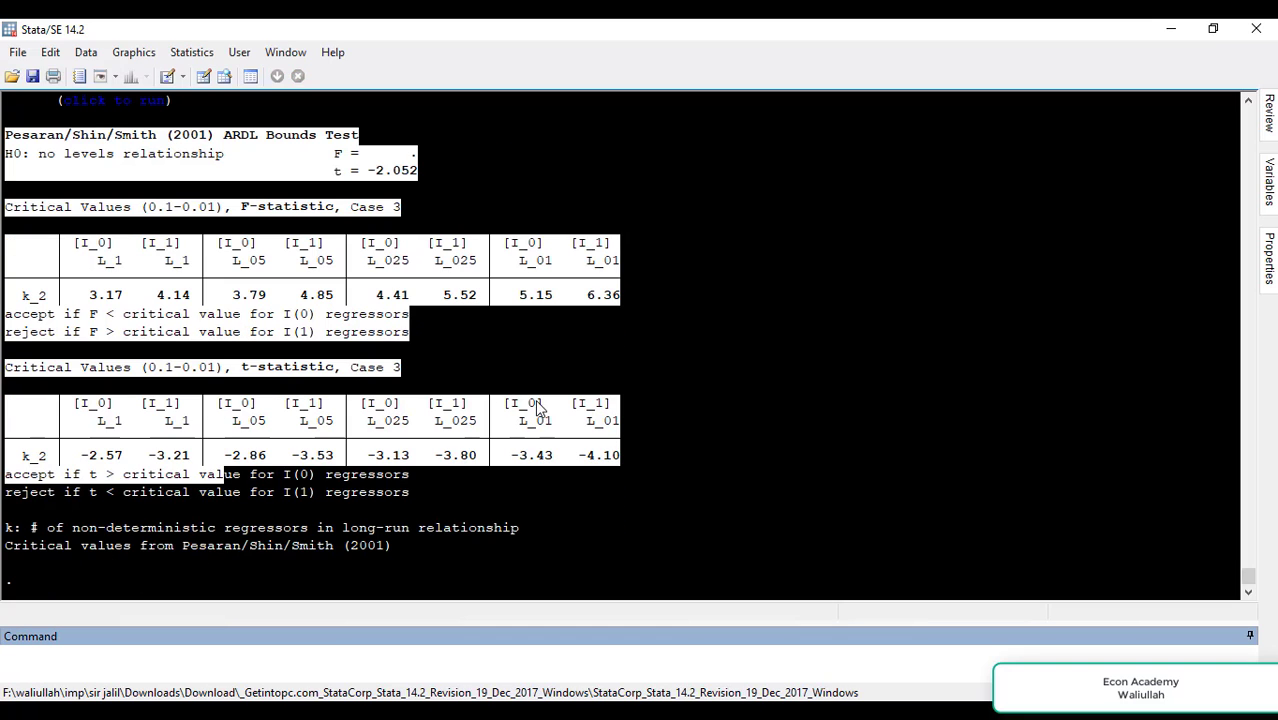
Step: Examine the F and t statistics reported at the head of the ARDL bounds test
click(735, 377)
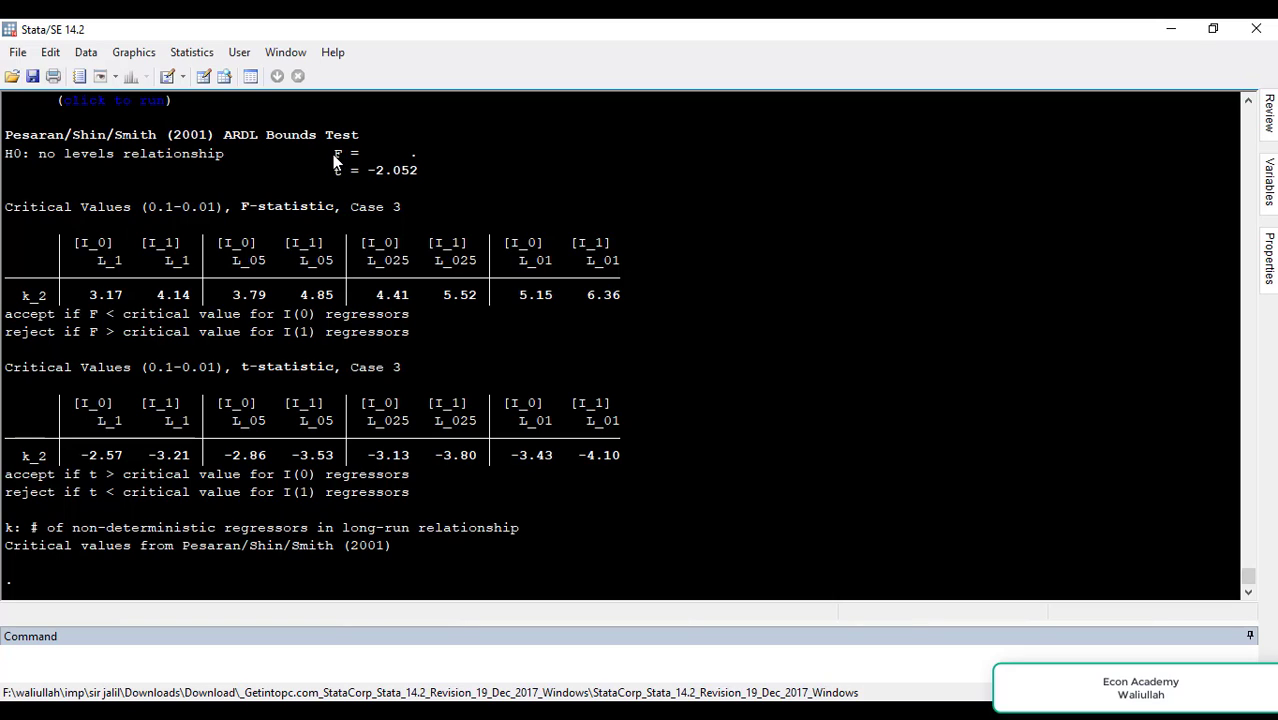
drag(334, 156, 437, 170)
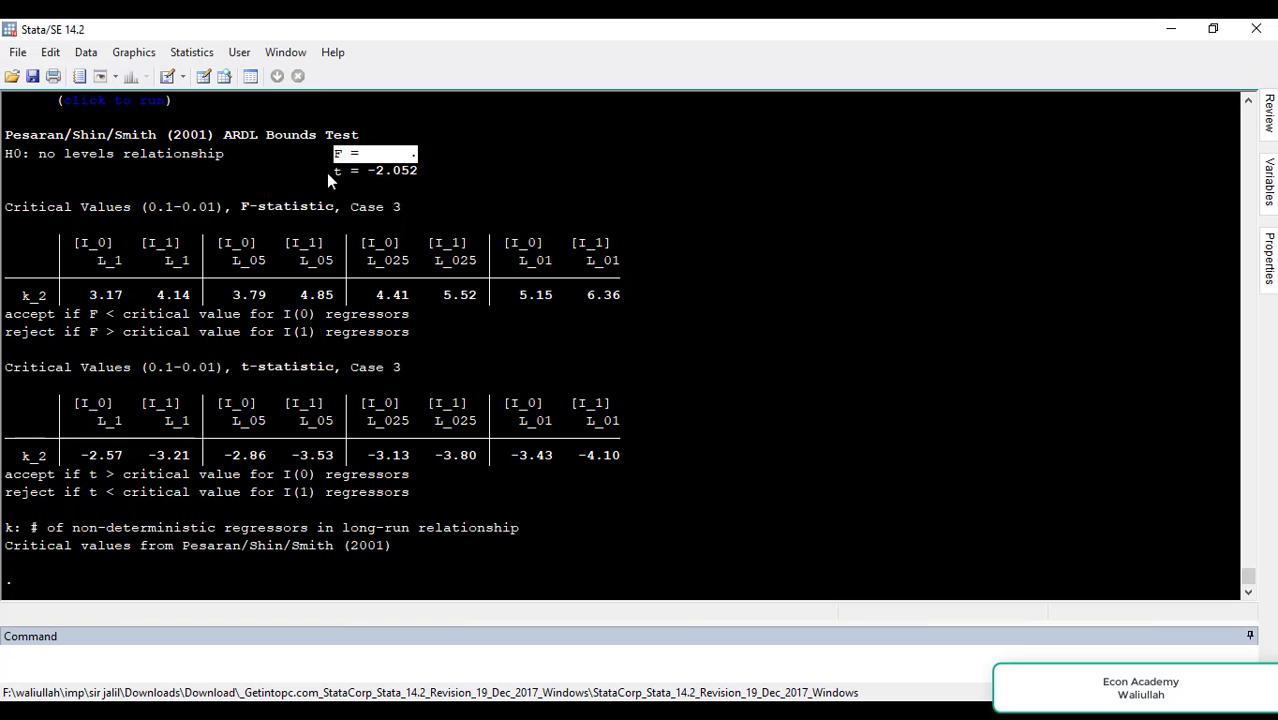
drag(420, 146, 402, 157)
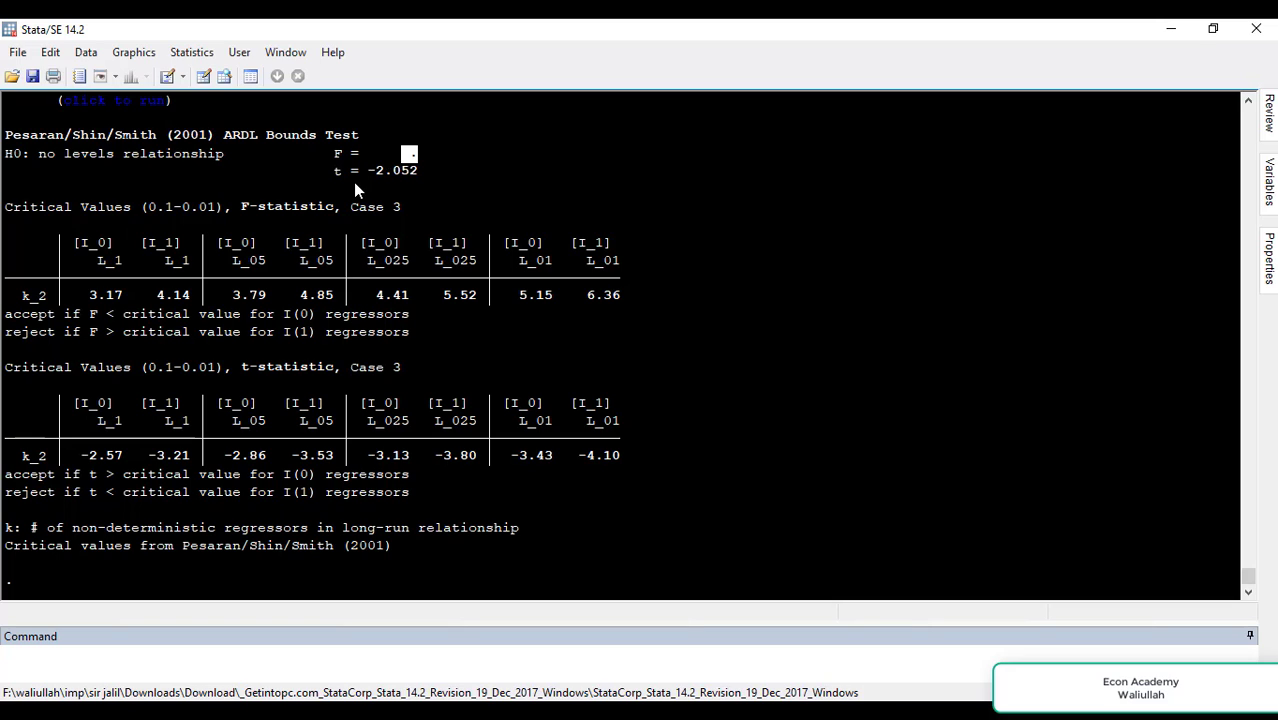
drag(337, 171, 416, 183)
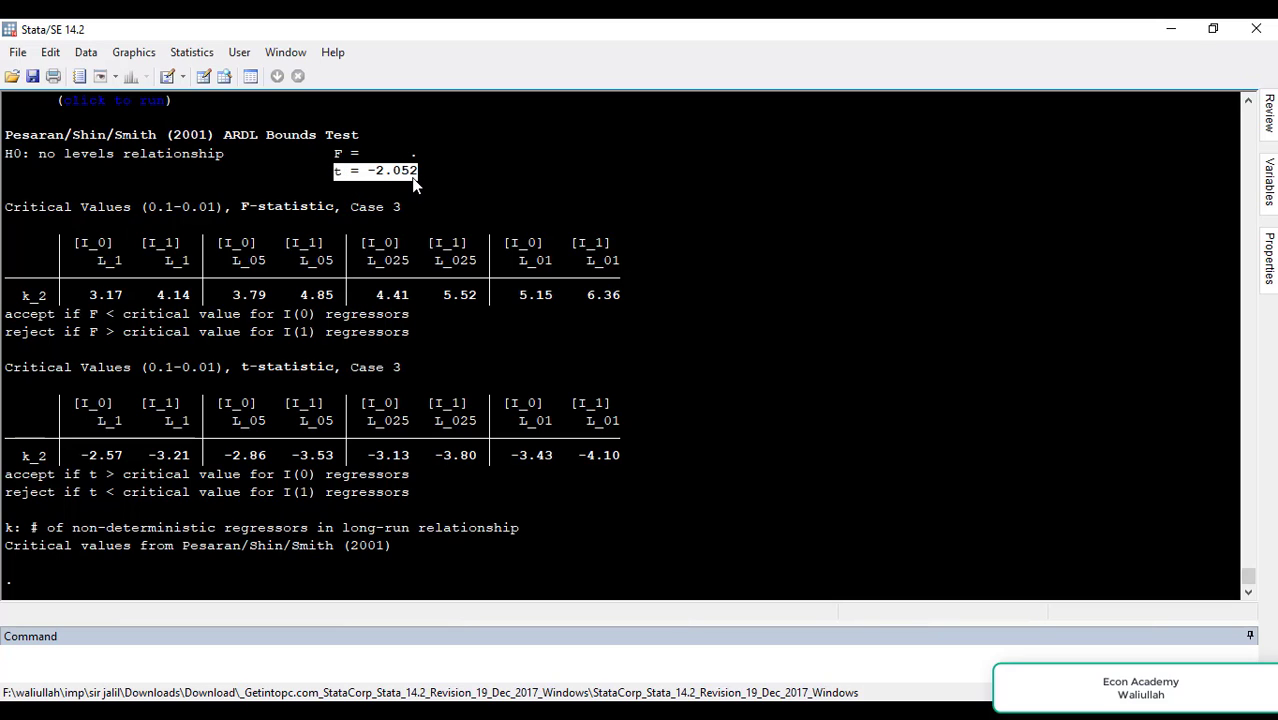
click(340, 160)
drag(400, 167, 418, 163)
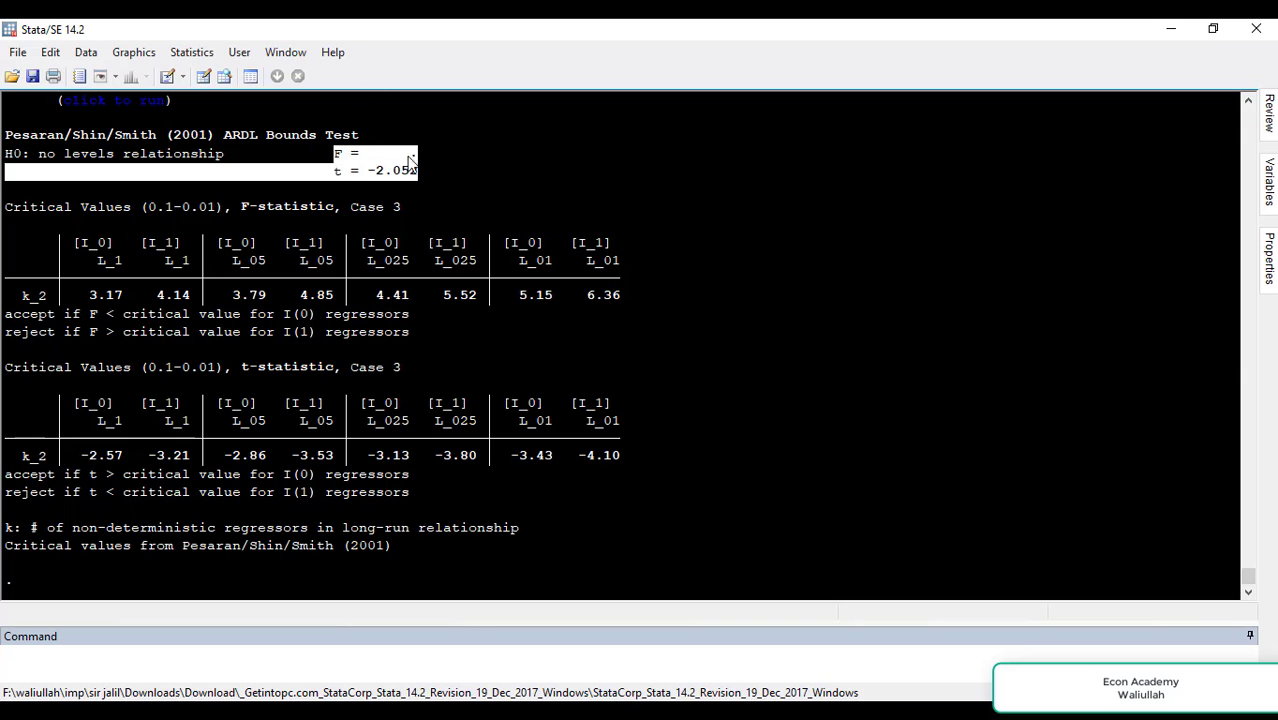
click(326, 158)
drag(327, 158, 397, 166)
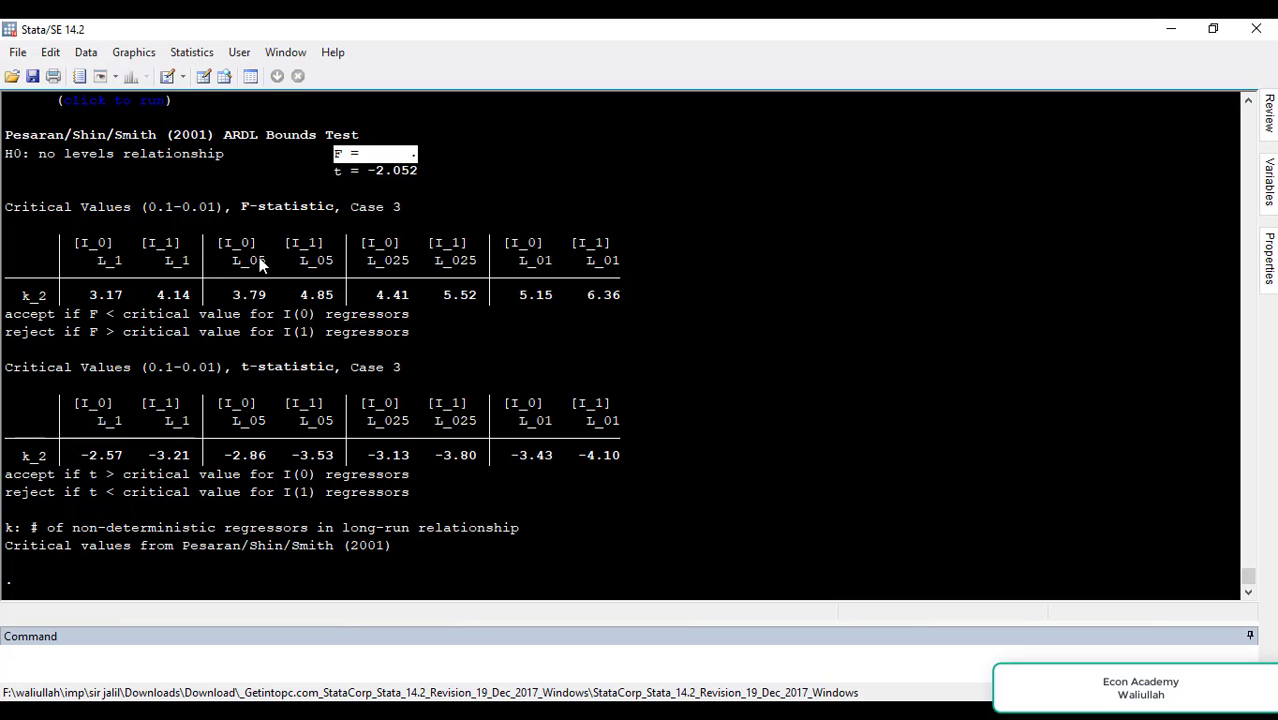
Step: Compare the L_1, L_05, L_025 and L_01 significance levels in the F-statistic critical values table
drag(220, 243, 236, 270)
click(332, 261)
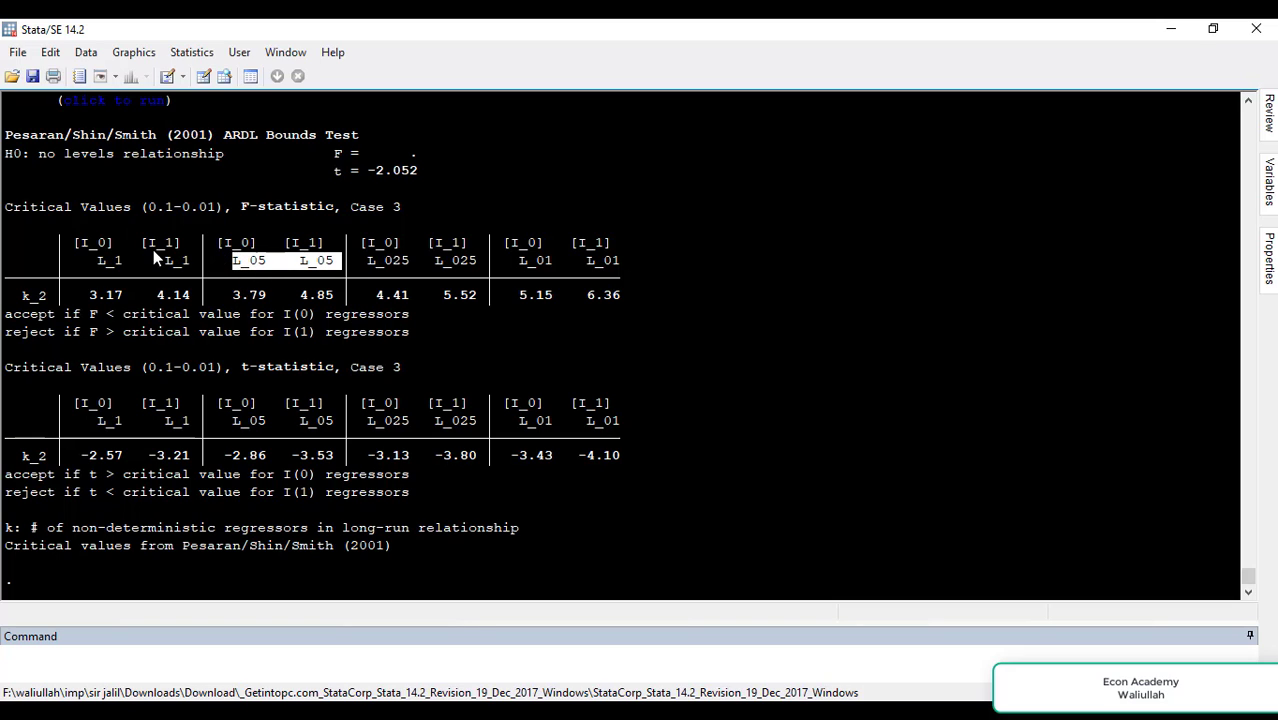
mouse_move(109, 264)
mouse_down()
mouse_move(150, 275)
mouse_move(133, 262)
mouse_up()
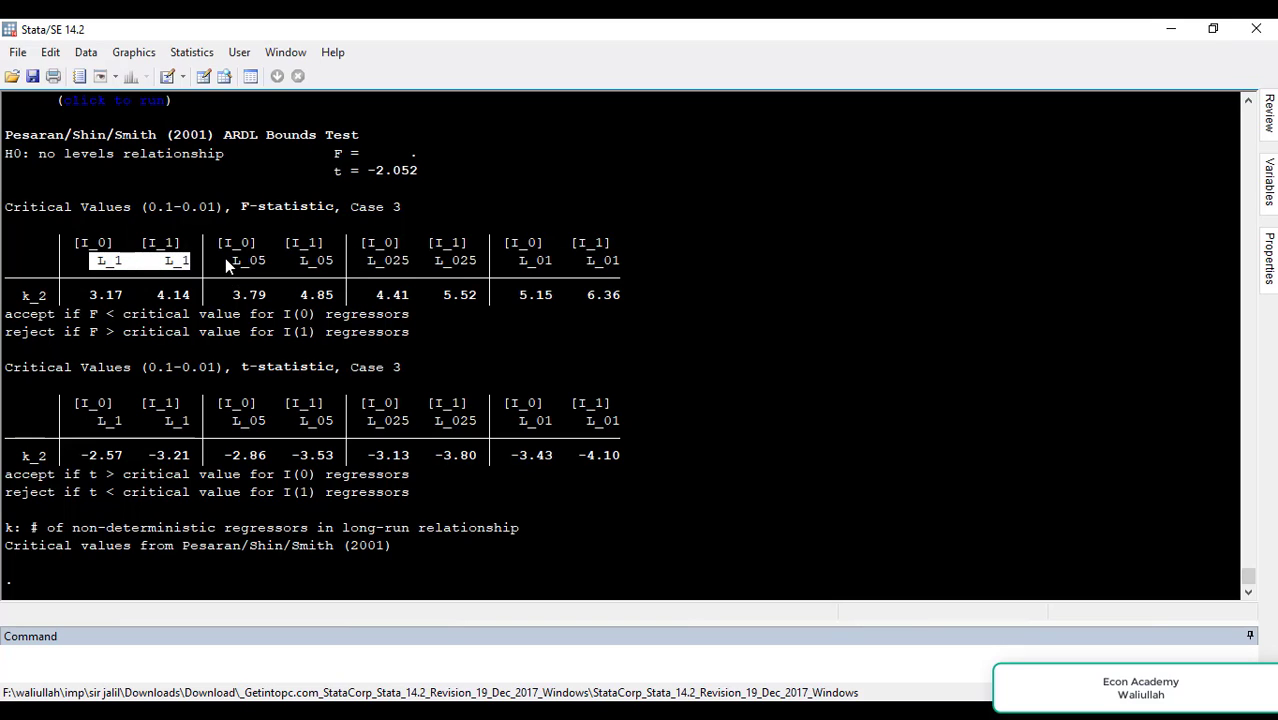
drag(225, 258, 286, 260)
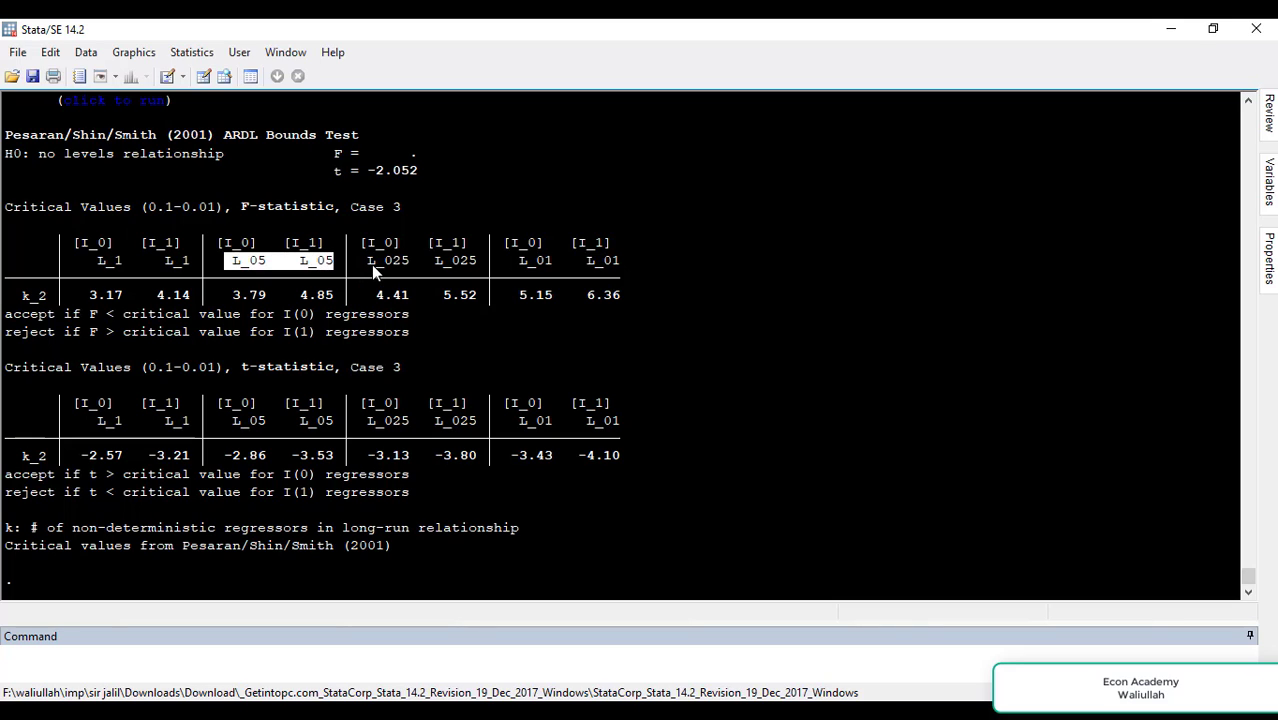
drag(371, 263, 472, 262)
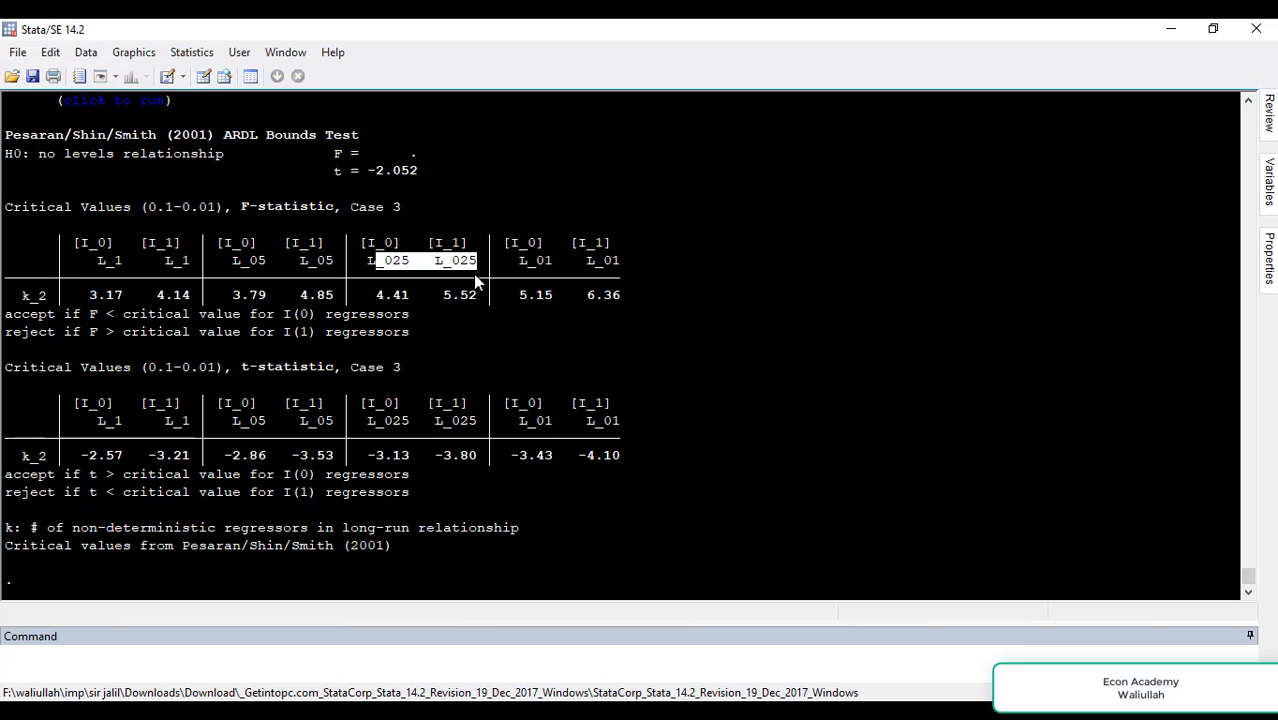
drag(520, 262, 620, 264)
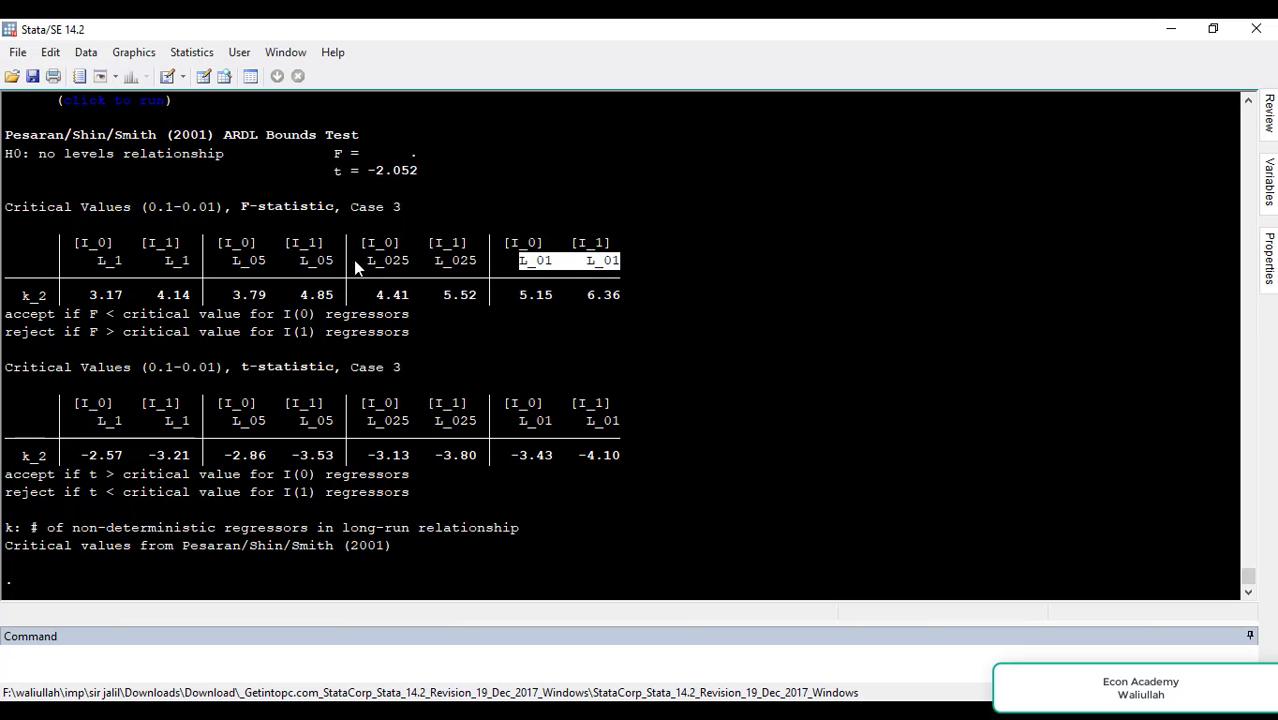
Step: Compare the bounds test's F statistic with the I_0 and I_1 critical values at the L_05 level
drag(230, 263, 343, 264)
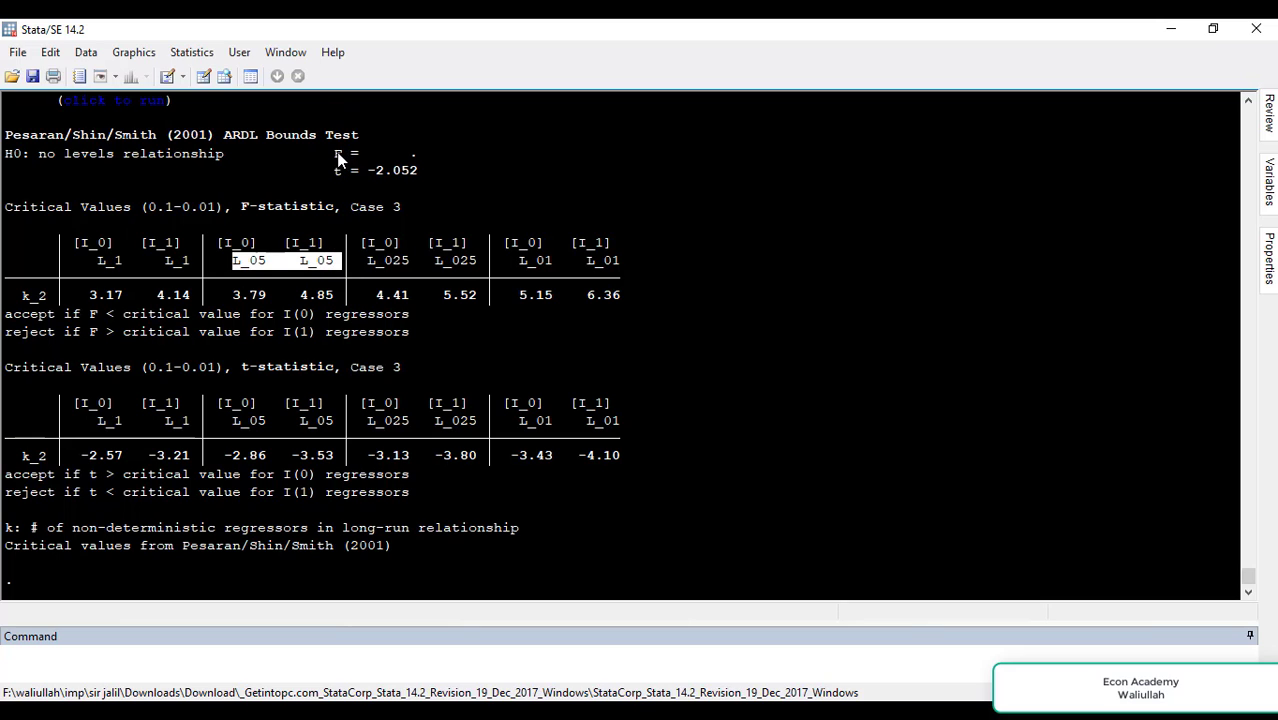
click(388, 150)
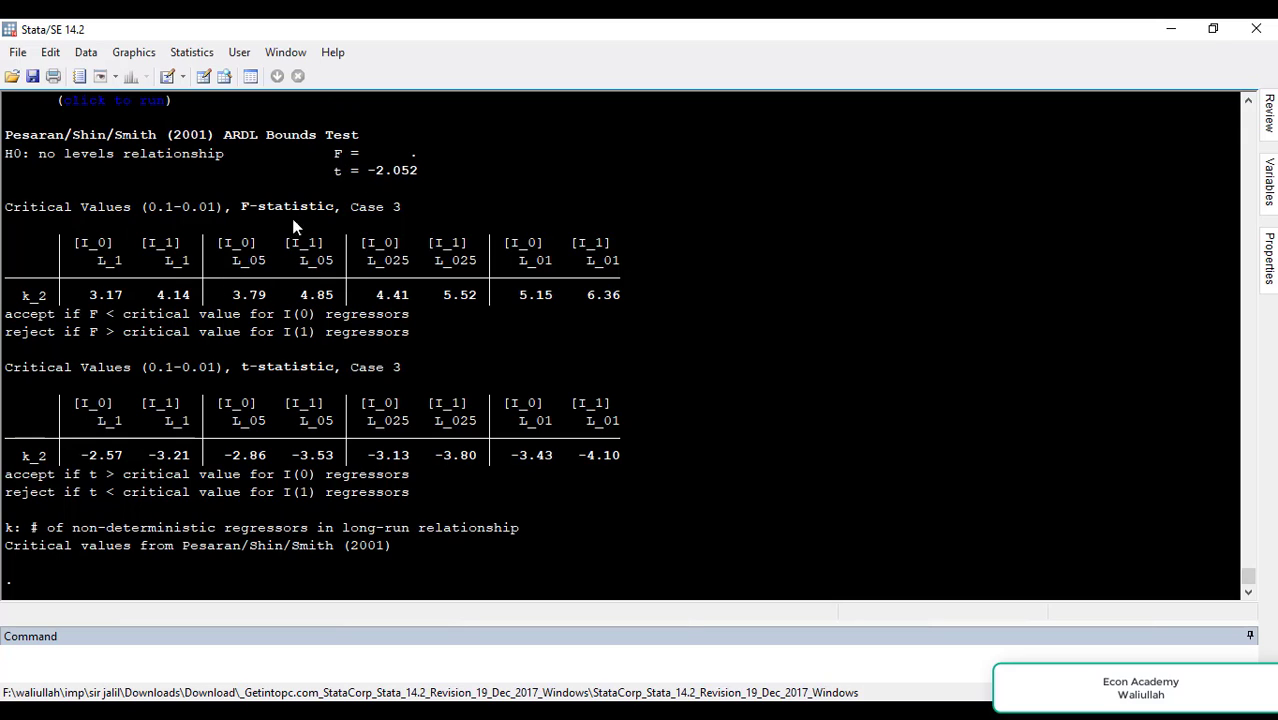
drag(299, 292, 334, 296)
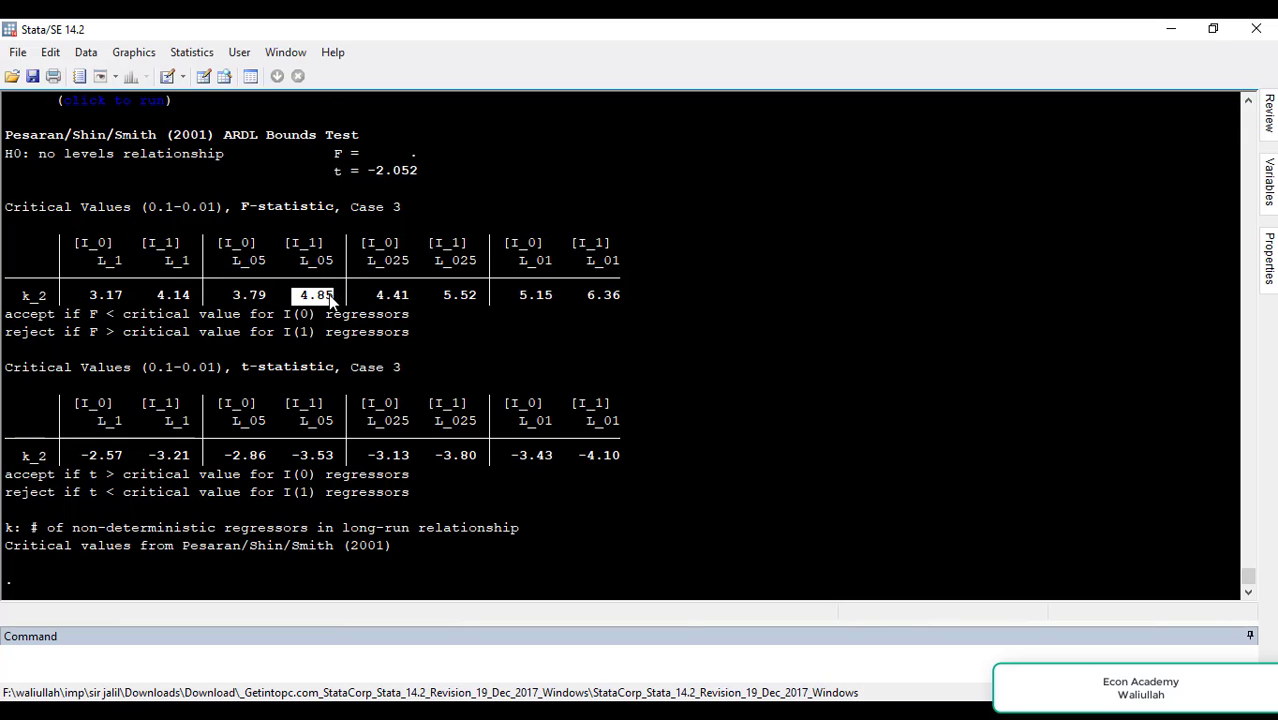
drag(224, 296, 268, 298)
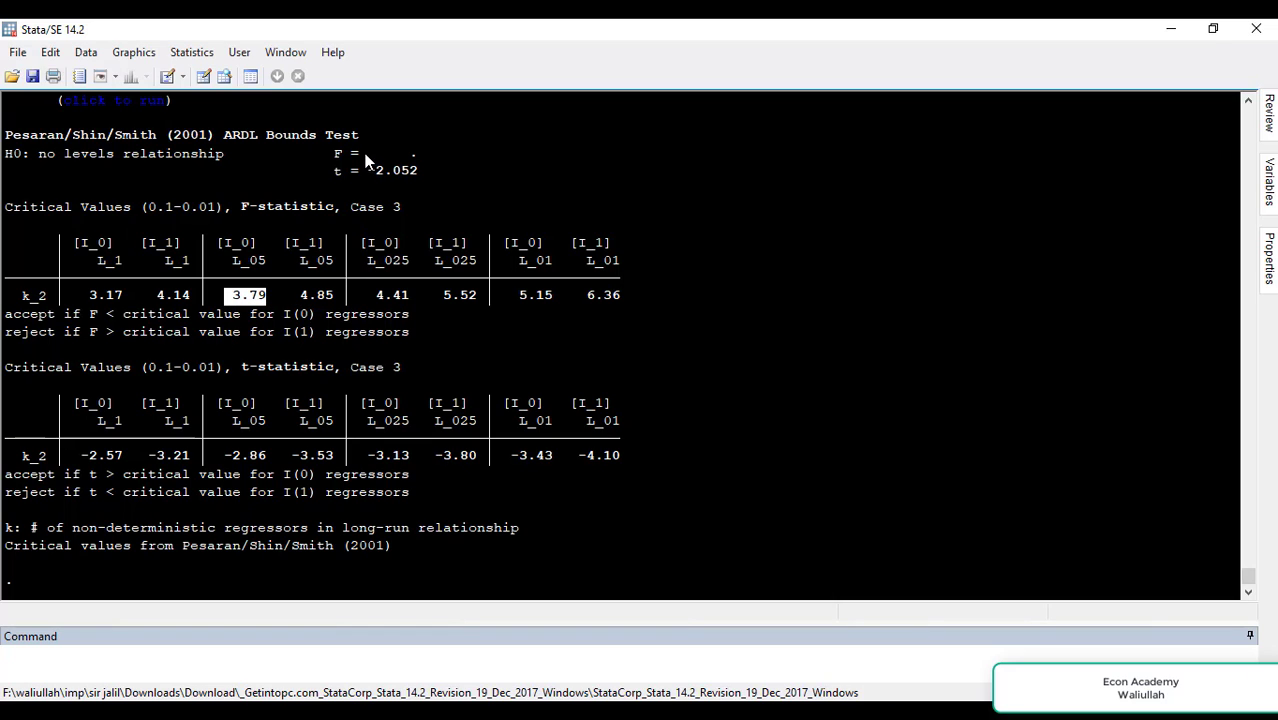
drag(351, 153, 417, 155)
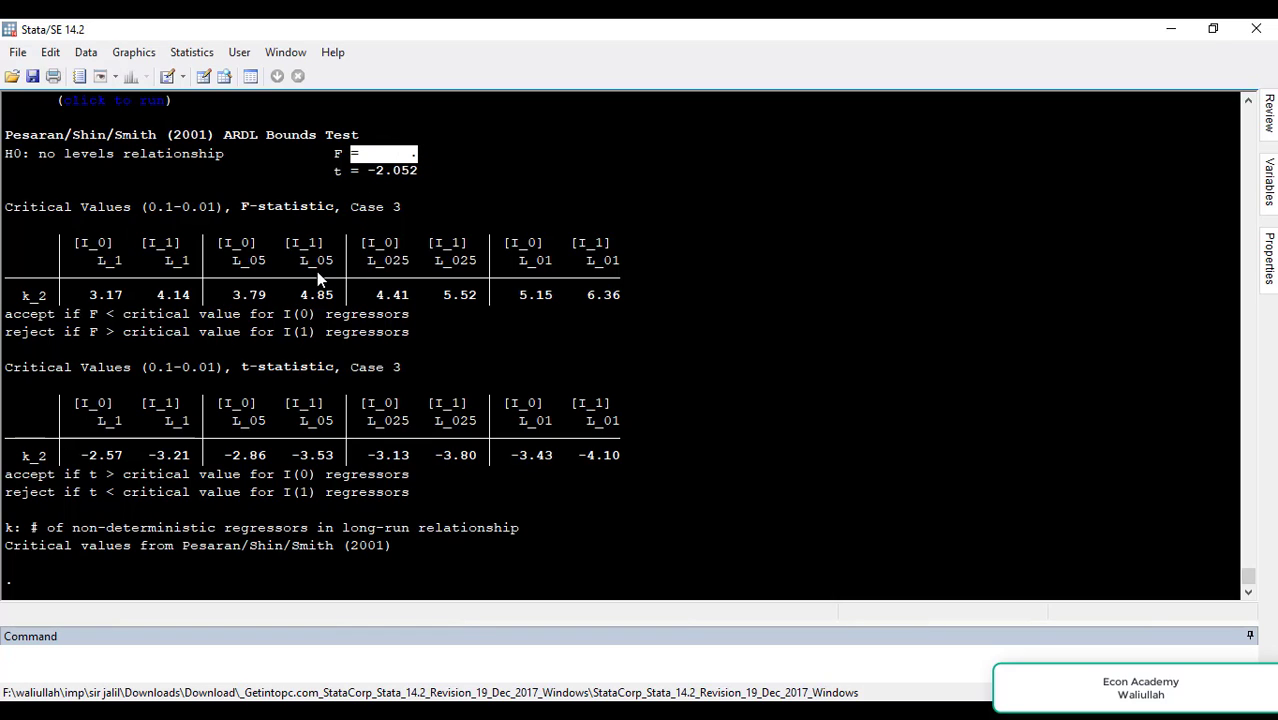
drag(301, 298, 311, 301)
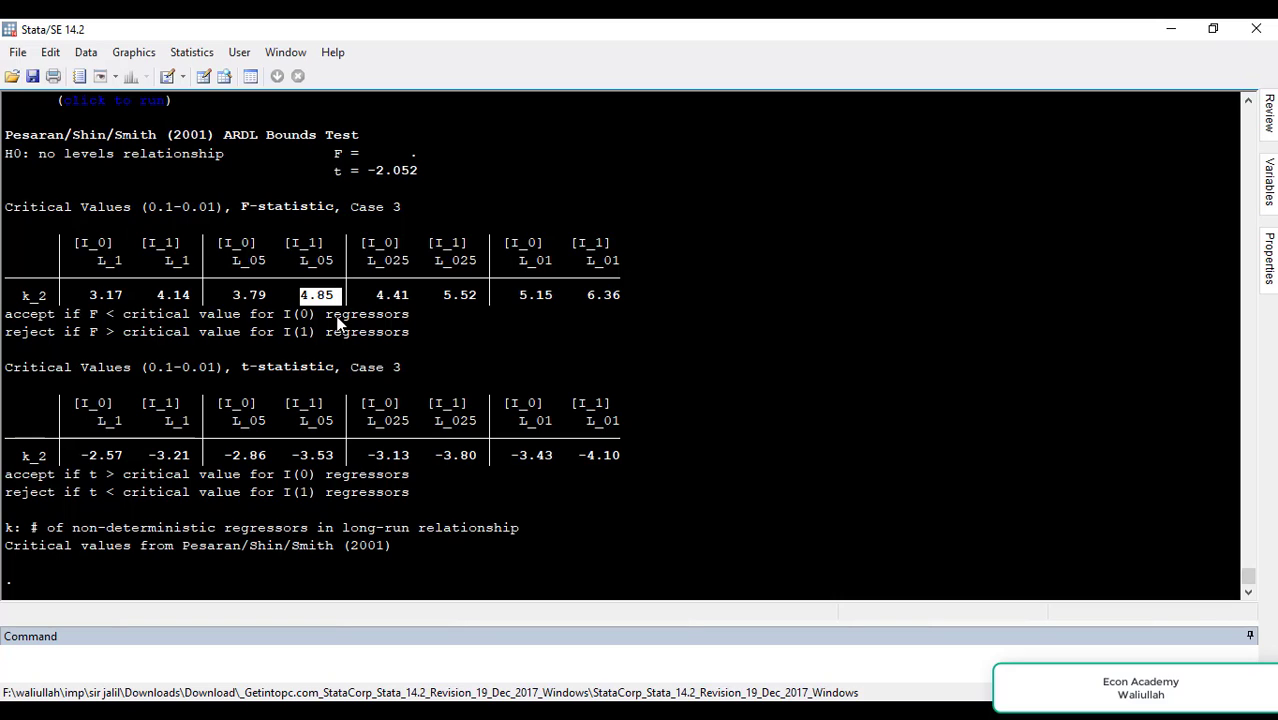
drag(337, 155, 409, 158)
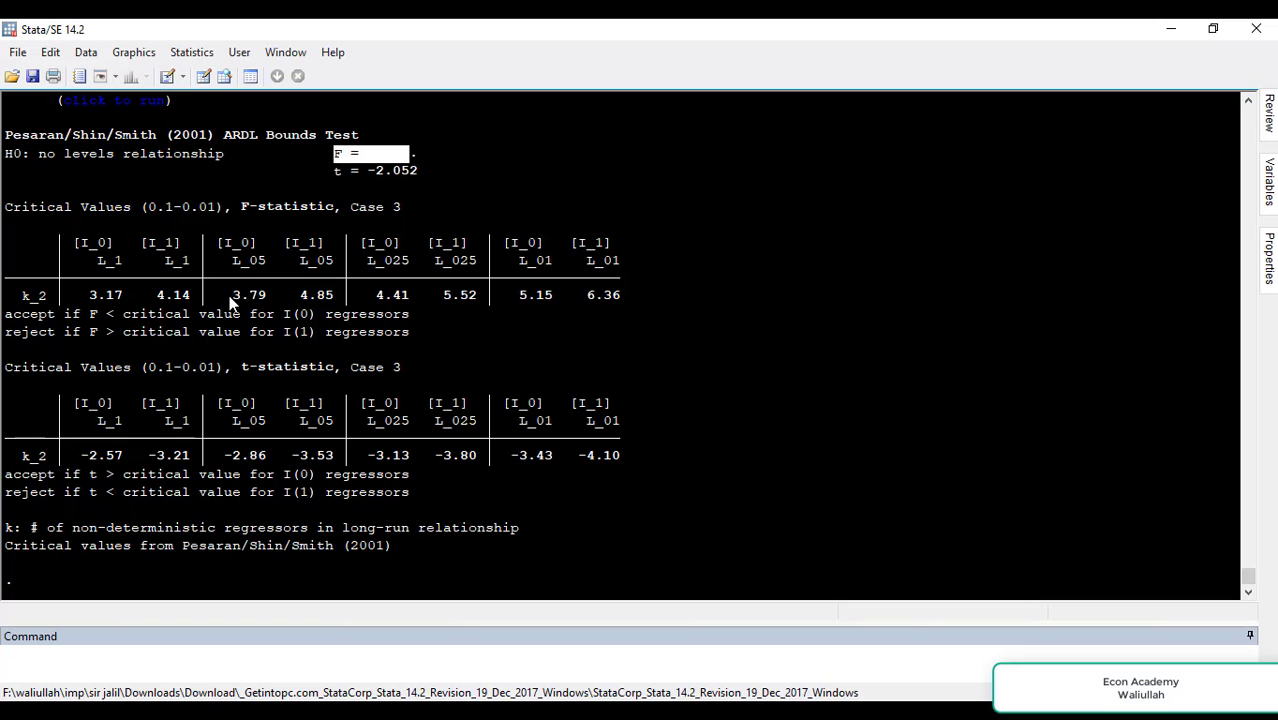
drag(226, 297, 280, 305)
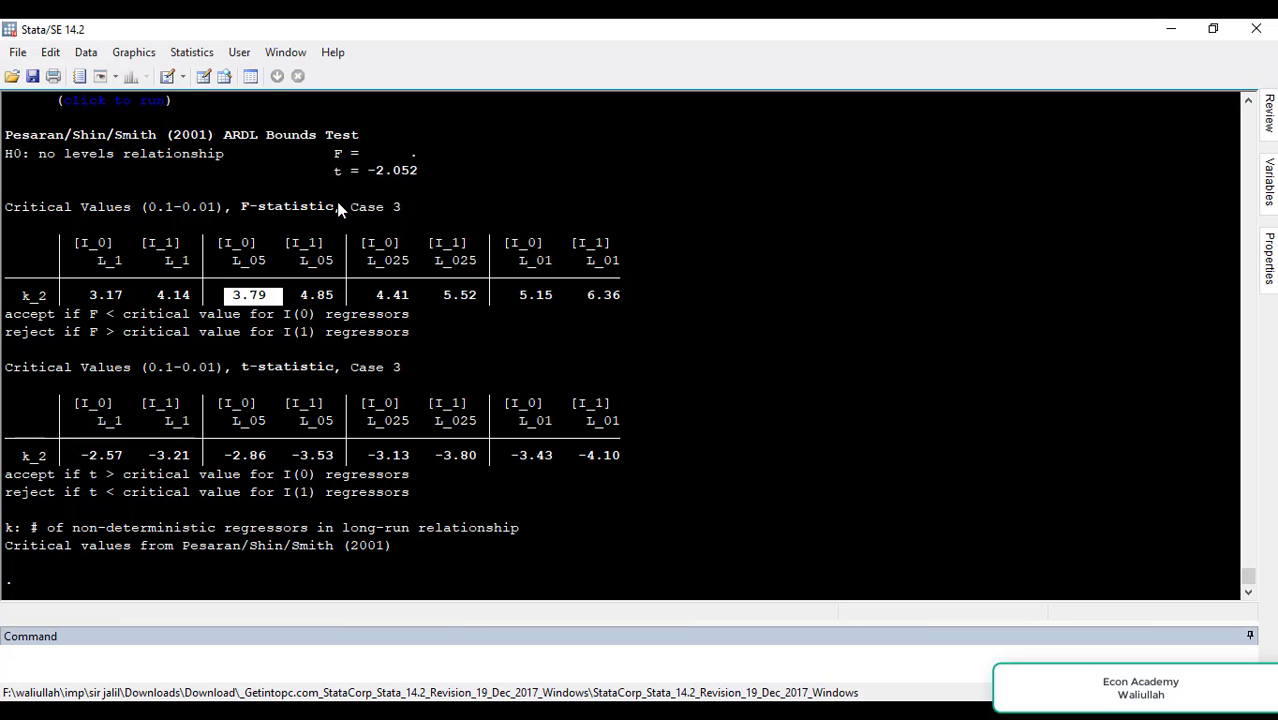
drag(331, 153, 455, 157)
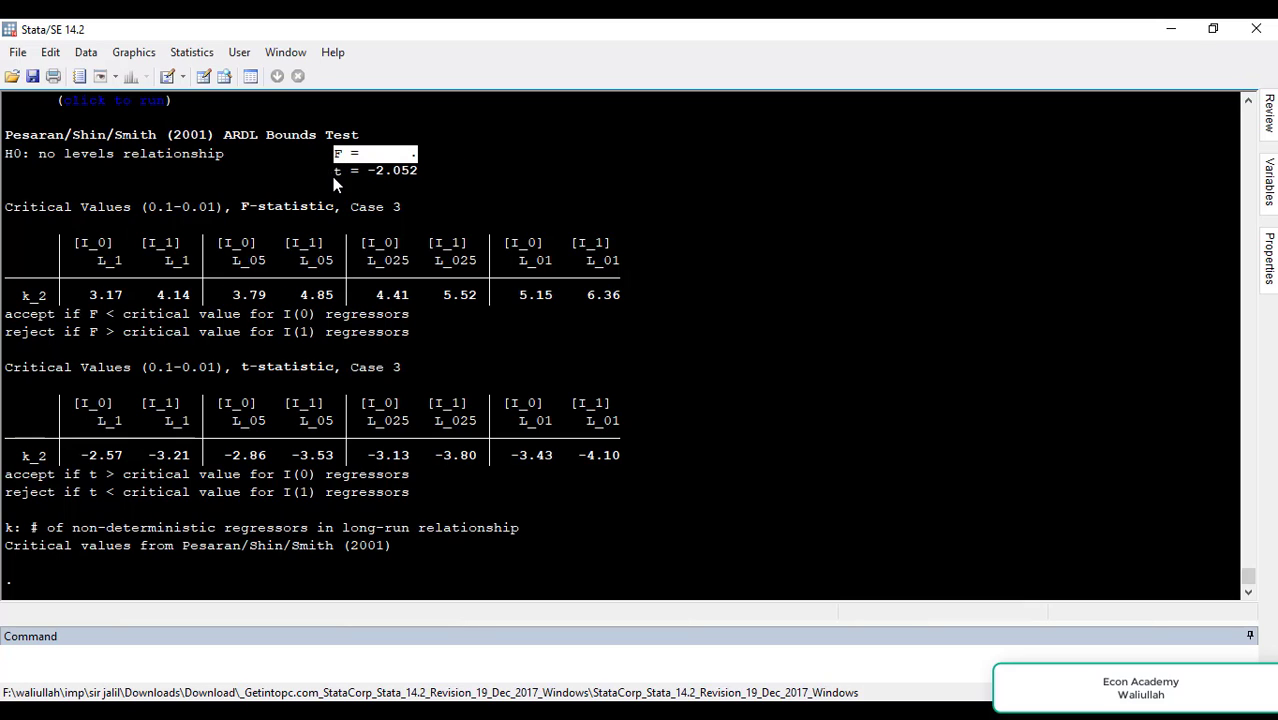
Step: Examine the reported t statistic and distinguish the F-statistic critical values table from the t-statistic one
drag(329, 171, 341, 172)
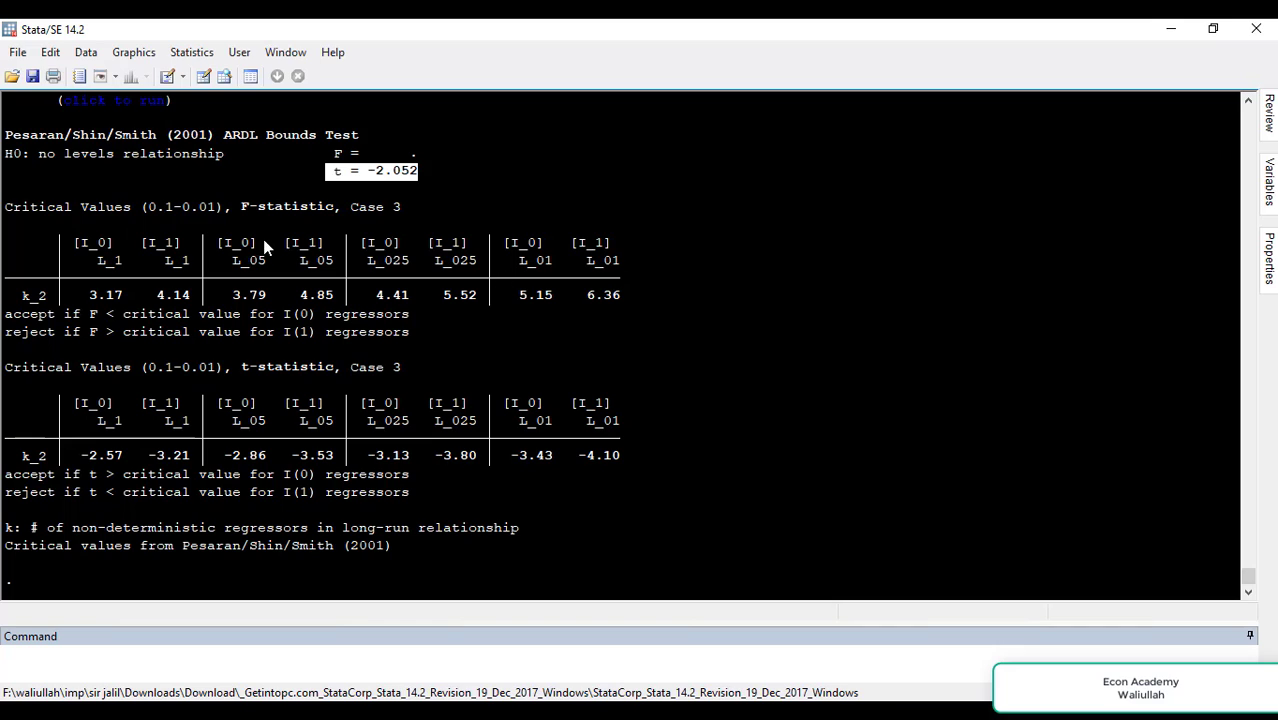
drag(19, 233, 630, 300)
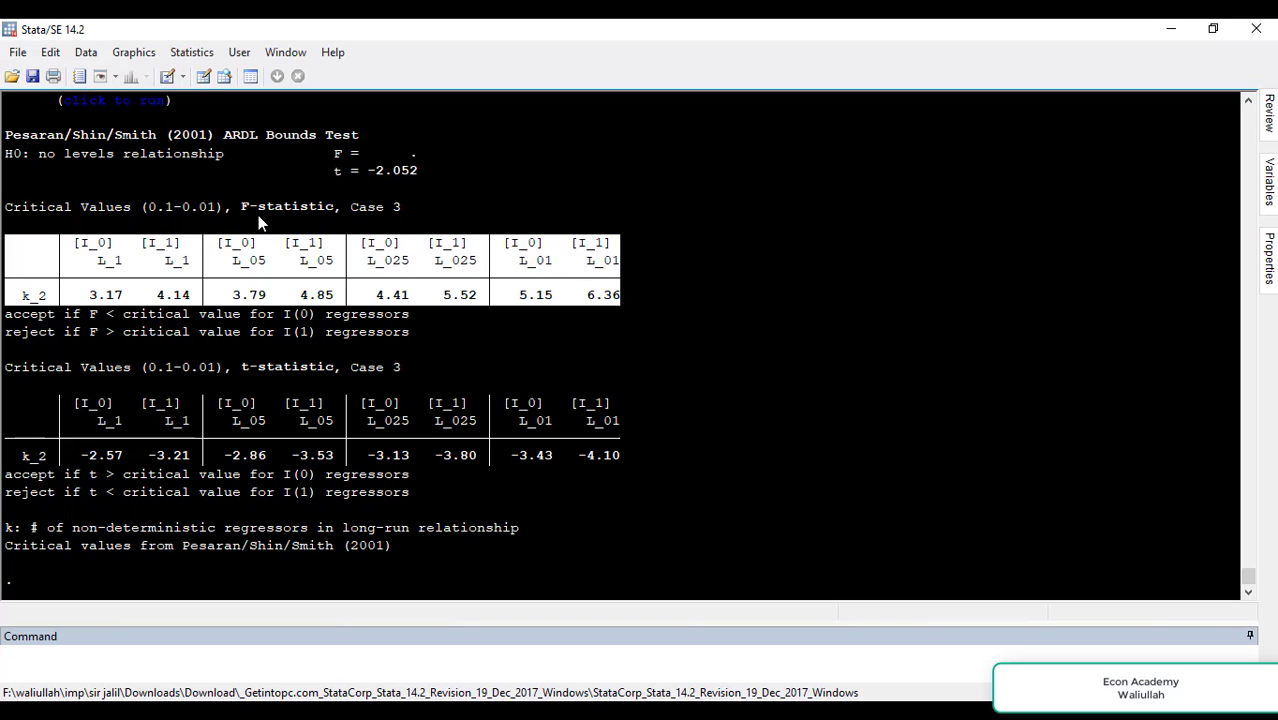
drag(226, 202, 341, 207)
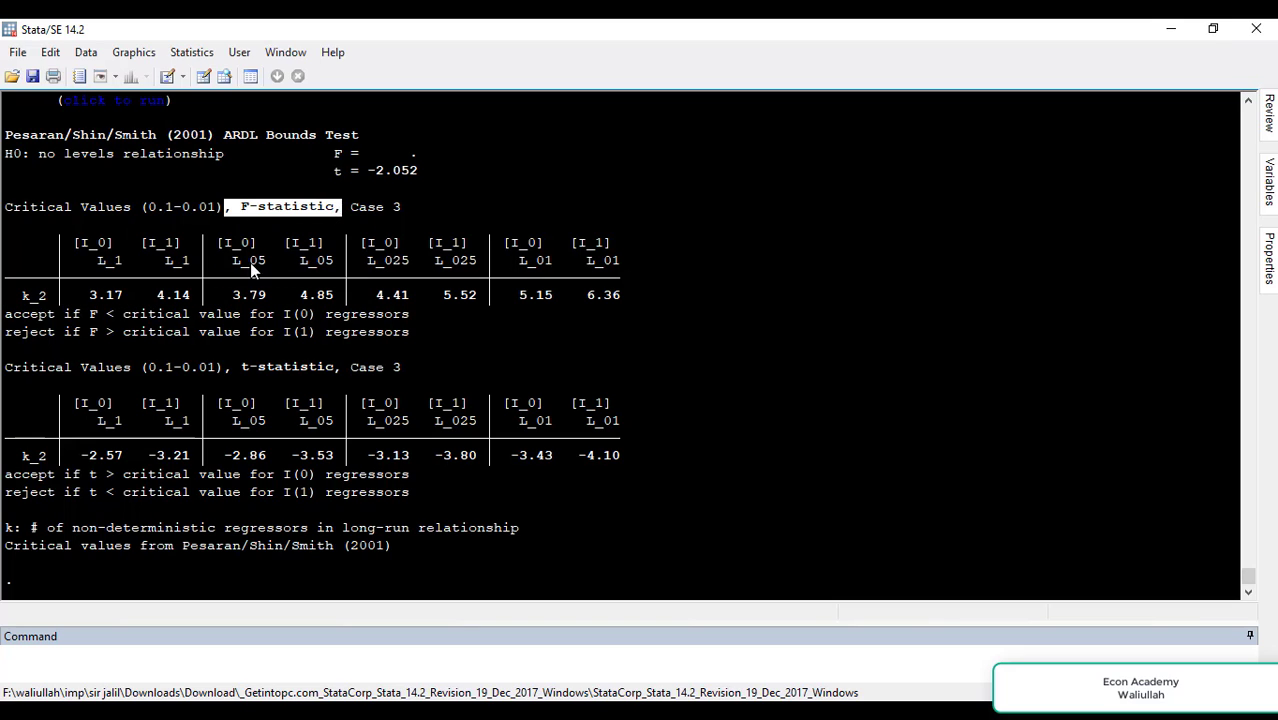
click(235, 364)
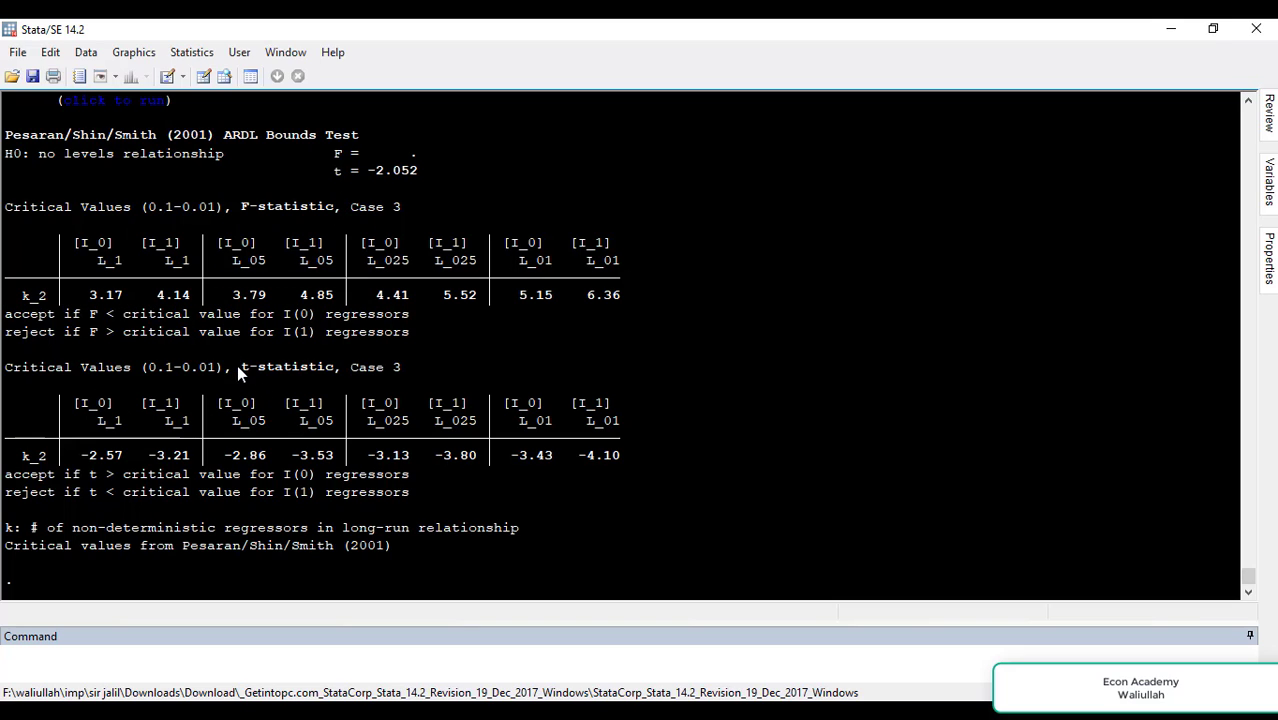
drag(38, 409, 613, 456)
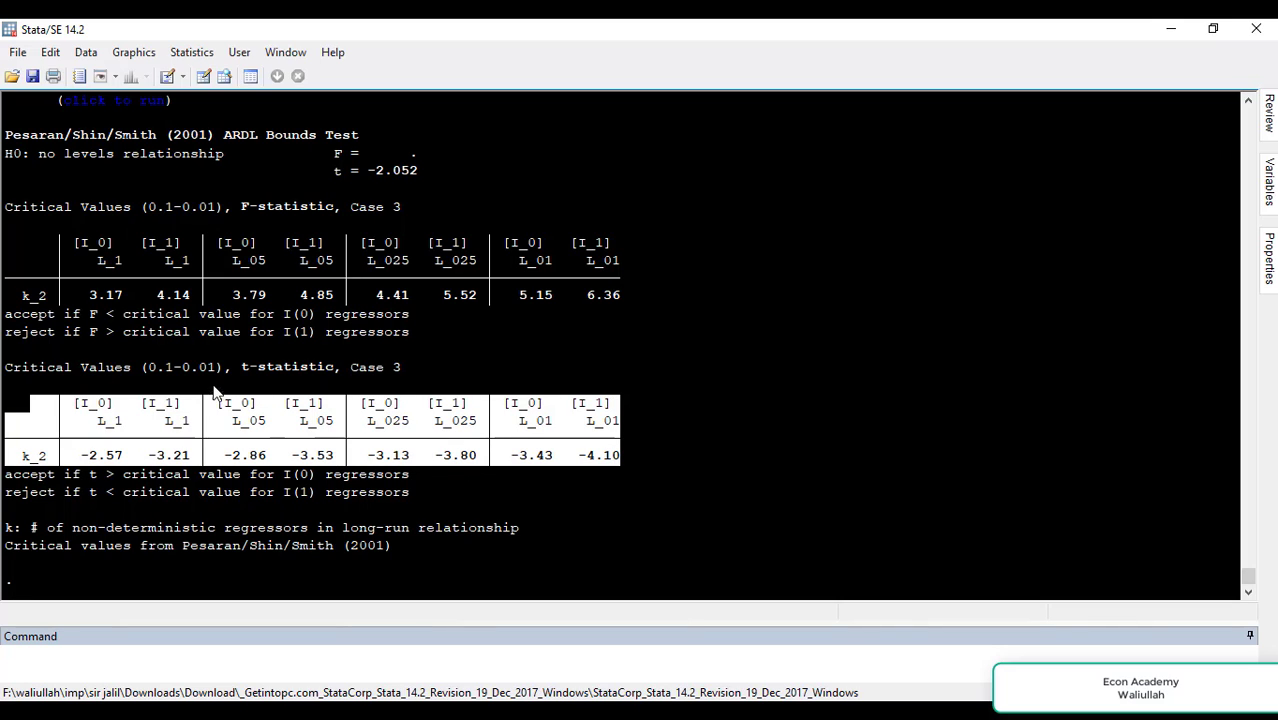
drag(235, 363, 256, 361)
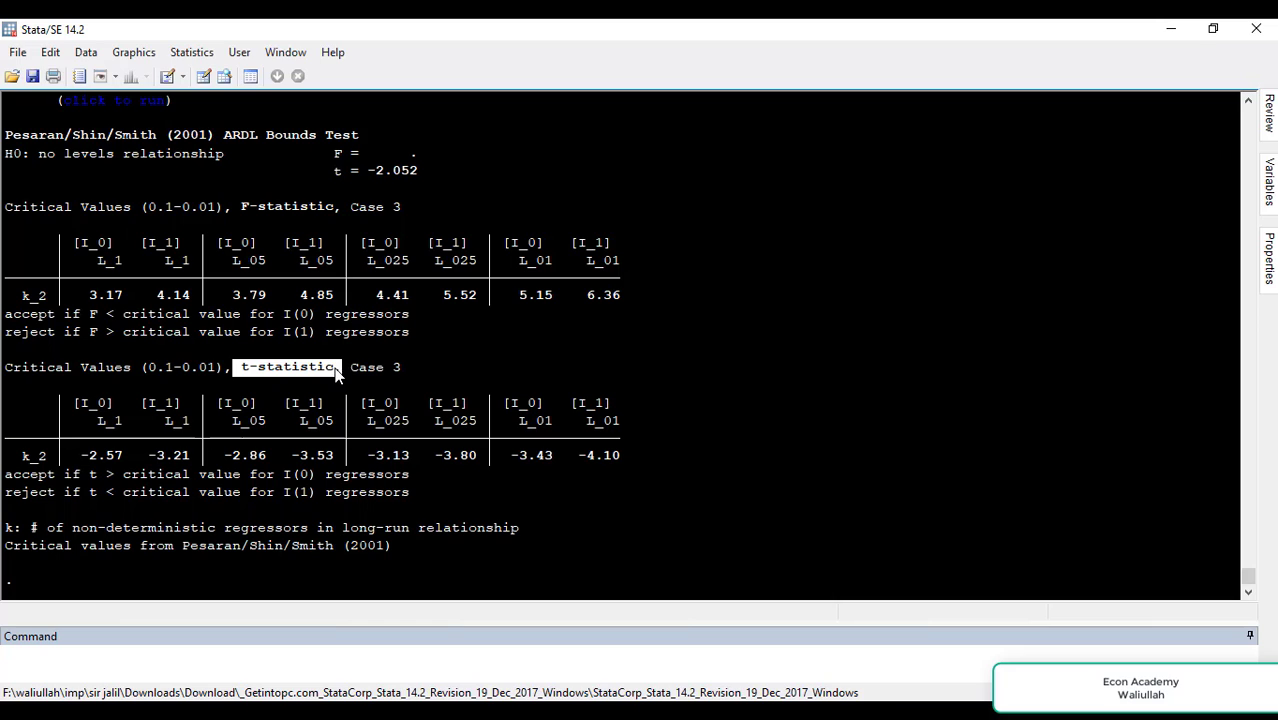
drag(336, 372, 344, 372)
Step: Review the significance levels from L_1 to L_01 and the I_0 and I_1 bounds in the t-statistic table
drag(89, 420, 185, 427)
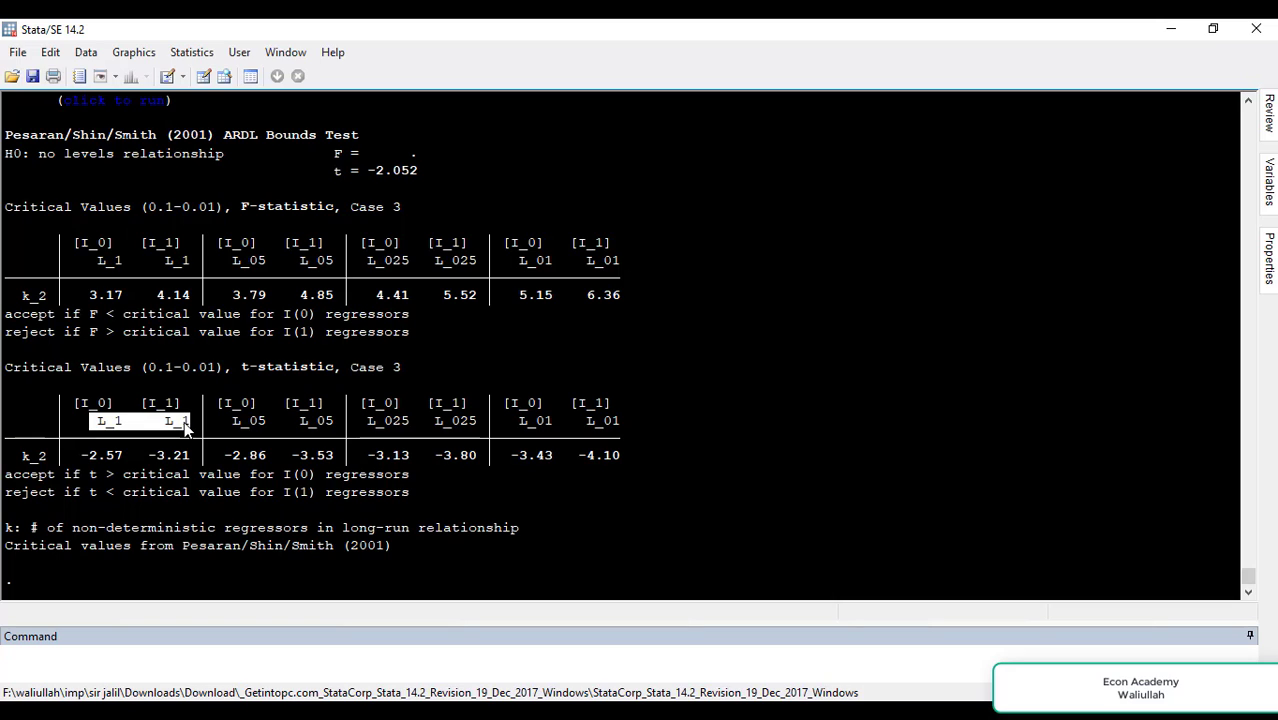
drag(233, 422, 621, 414)
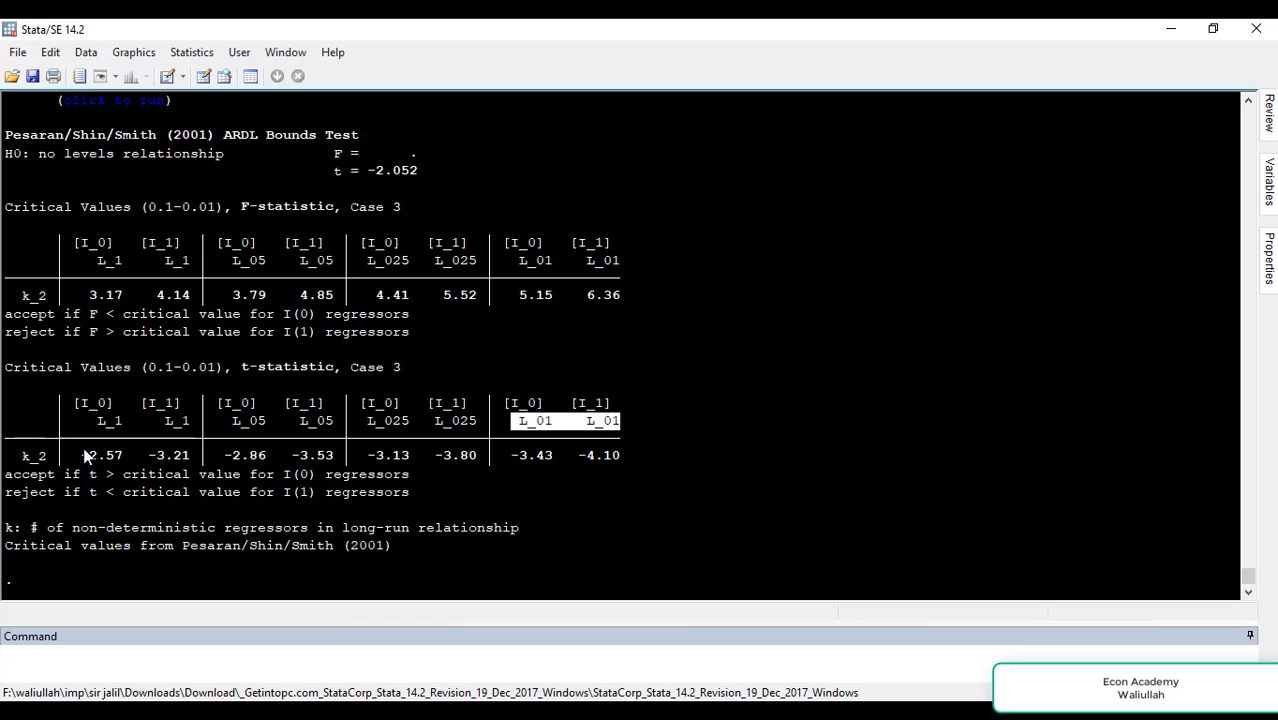
drag(82, 455, 184, 451)
drag(77, 401, 114, 404)
drag(150, 410, 257, 405)
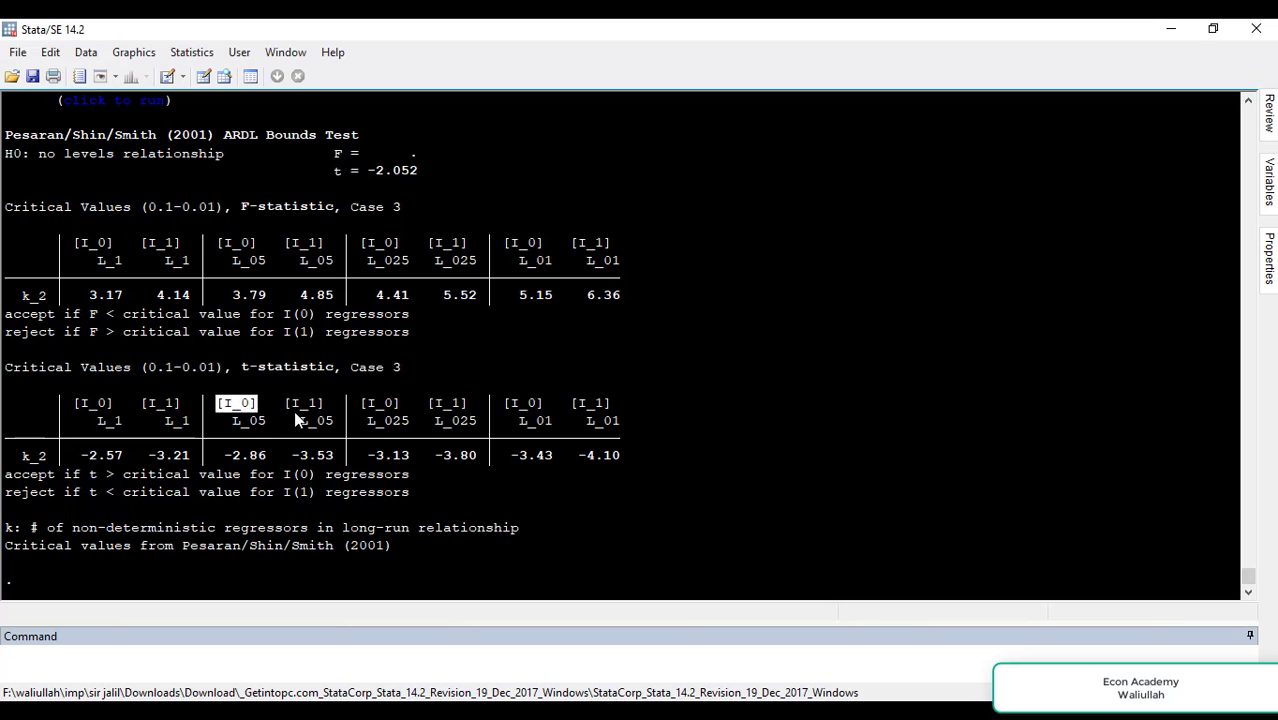
drag(286, 403, 323, 404)
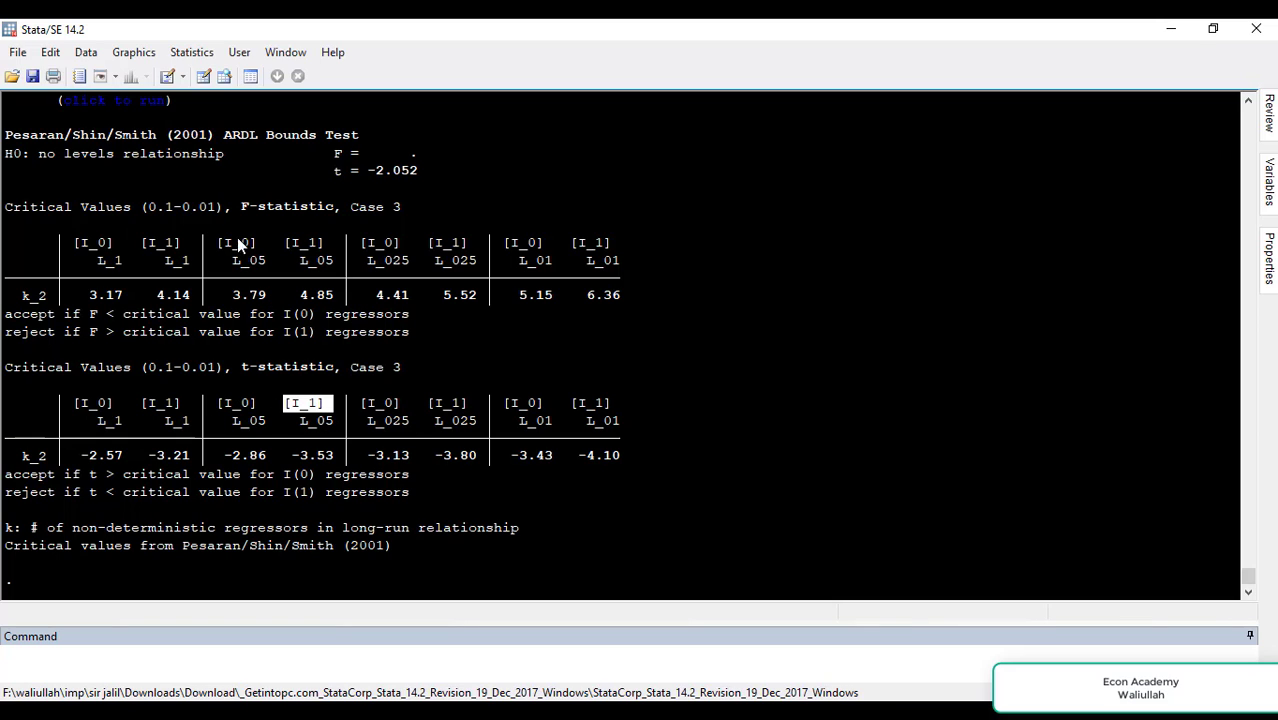
Step: Check the F statistic against the lower and upper L_05 bounds in the F-statistic table again
drag(255, 260, 222, 243)
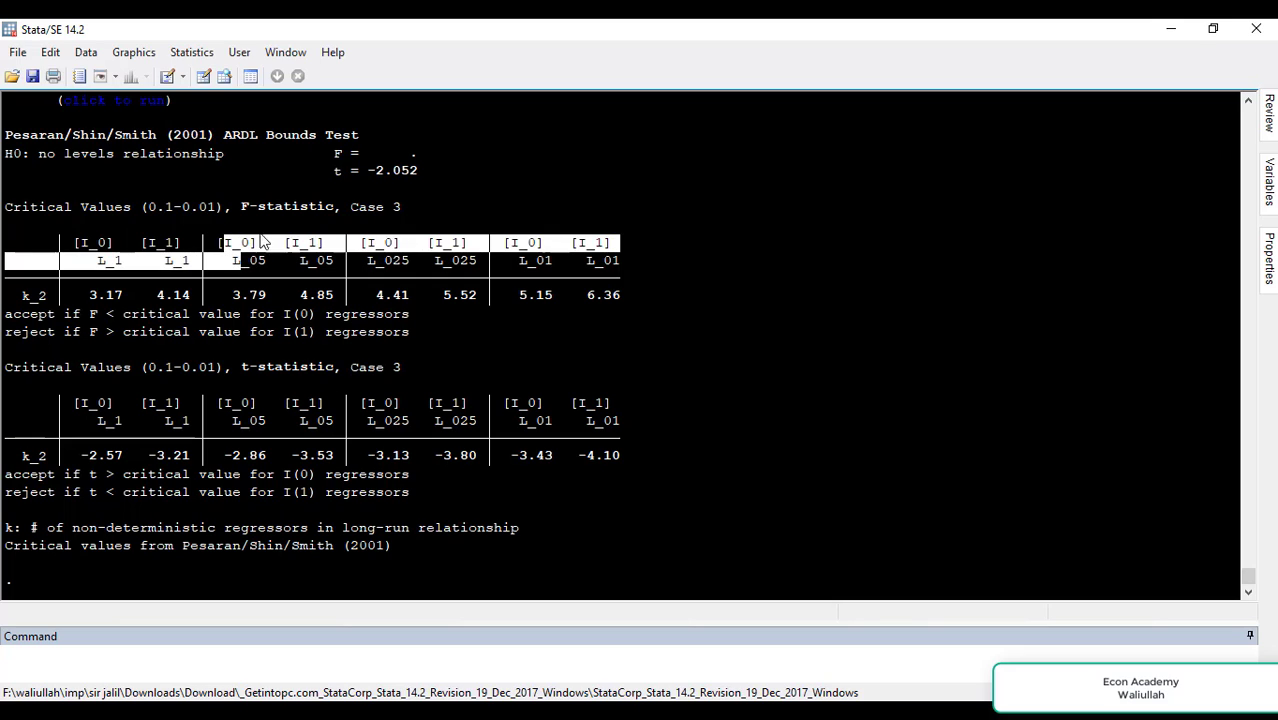
click(273, 266)
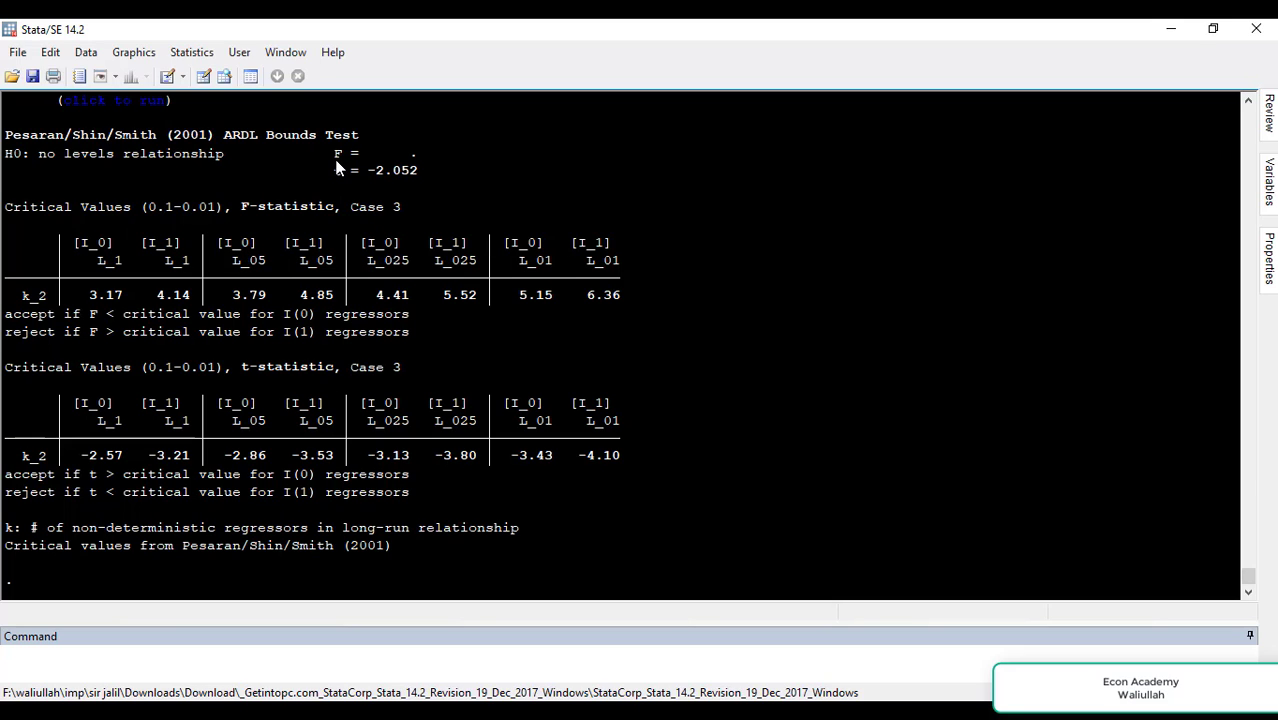
drag(336, 156, 418, 156)
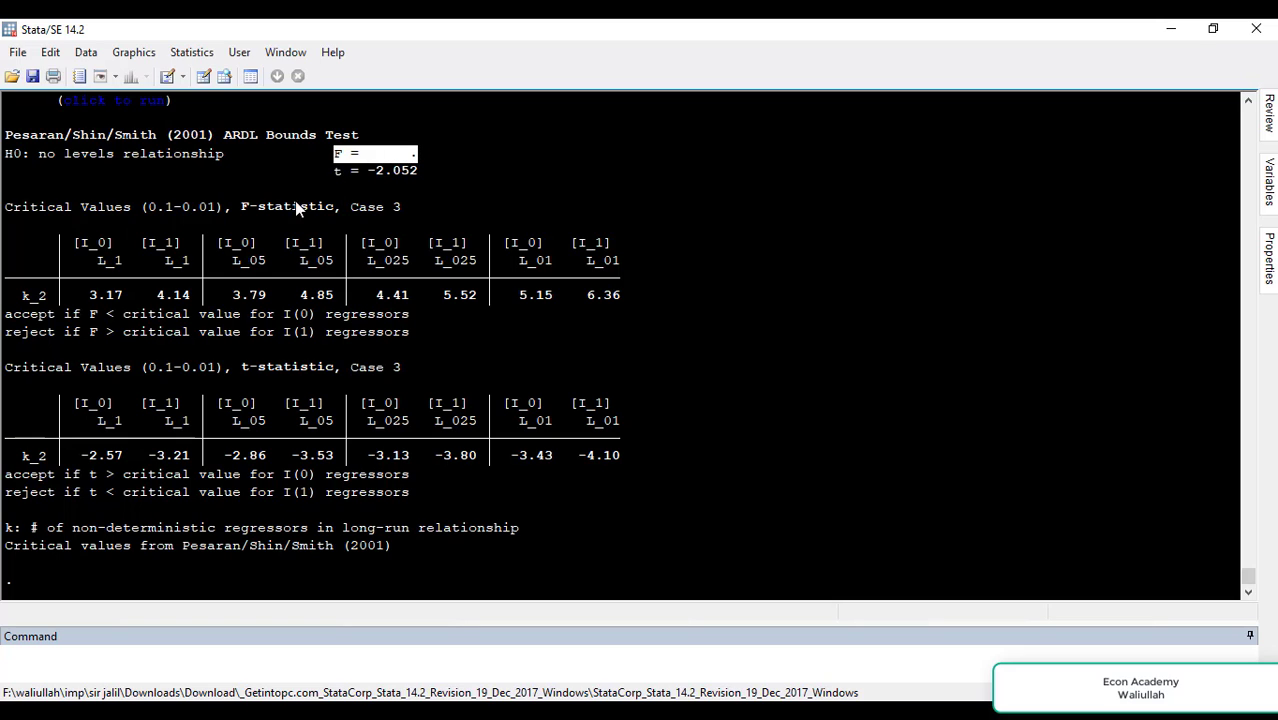
drag(237, 297, 336, 296)
click(305, 300)
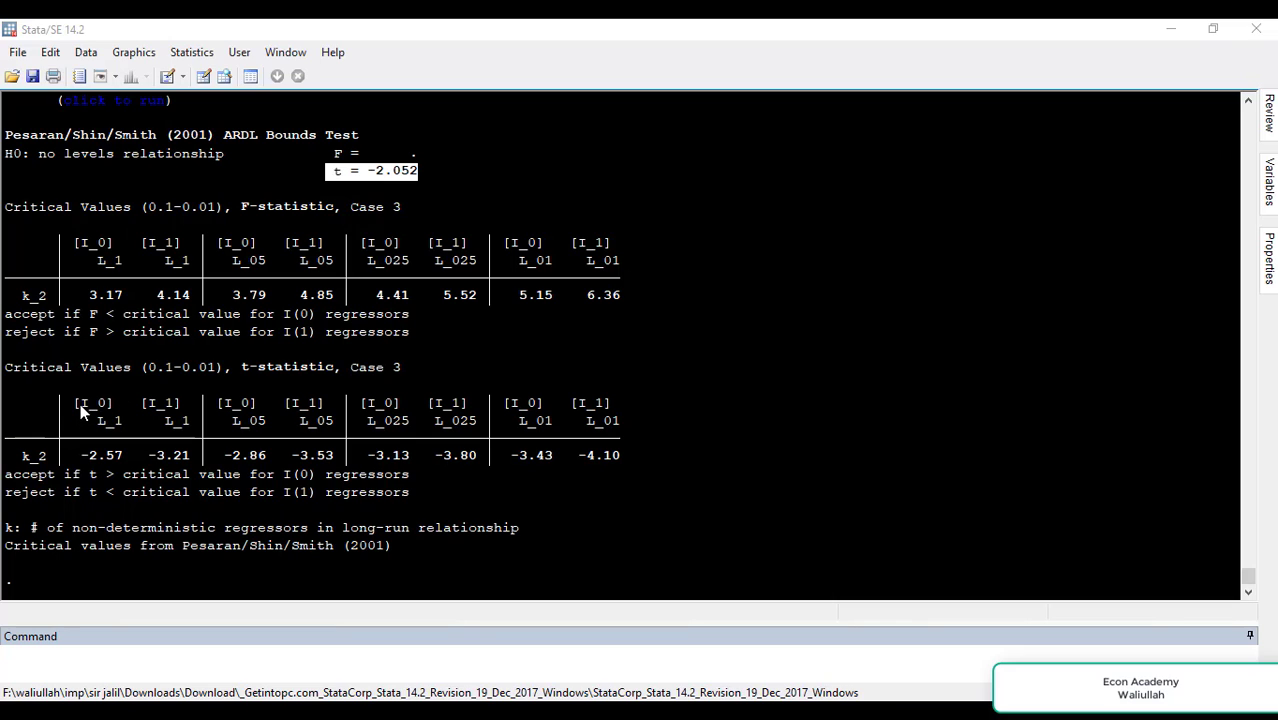
Step: Examine the I_0 and I_1 columns and the L_1, L_05, L_025 and L_01 levels for the t-statistic, focusing on L_05
drag(76, 403, 333, 405)
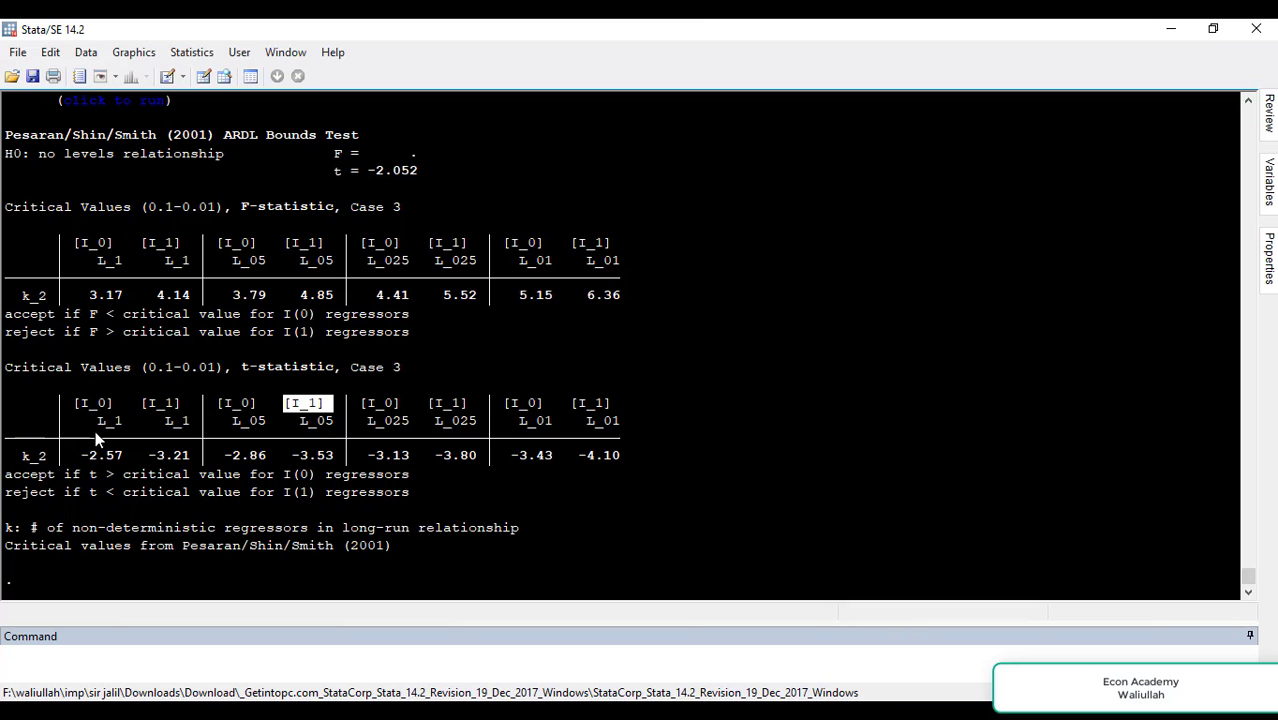
drag(98, 425, 122, 432)
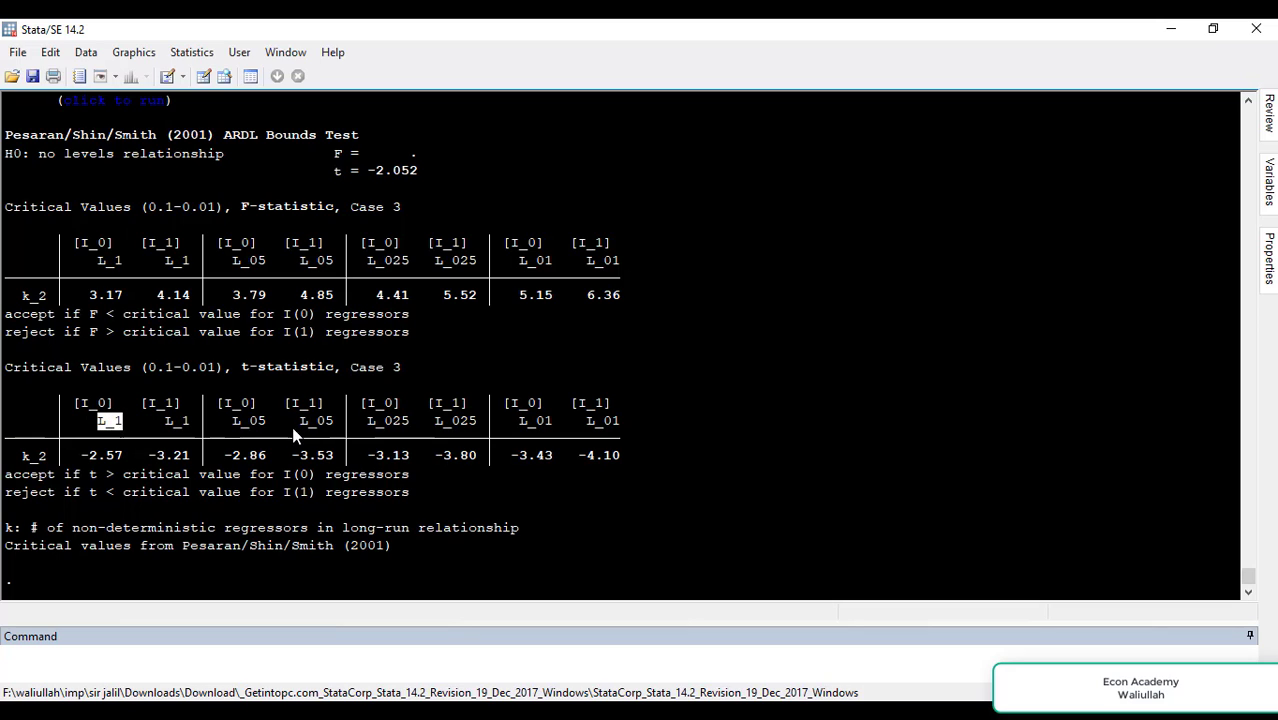
drag(228, 421, 265, 428)
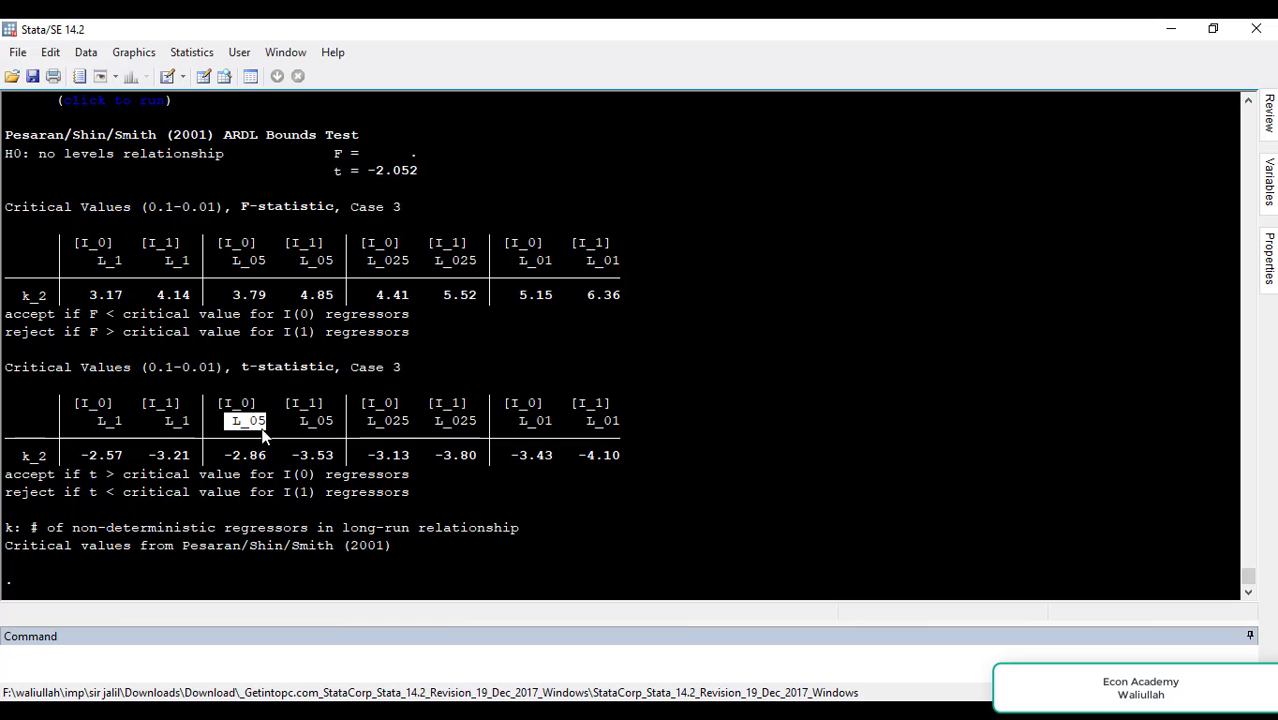
drag(361, 422, 413, 427)
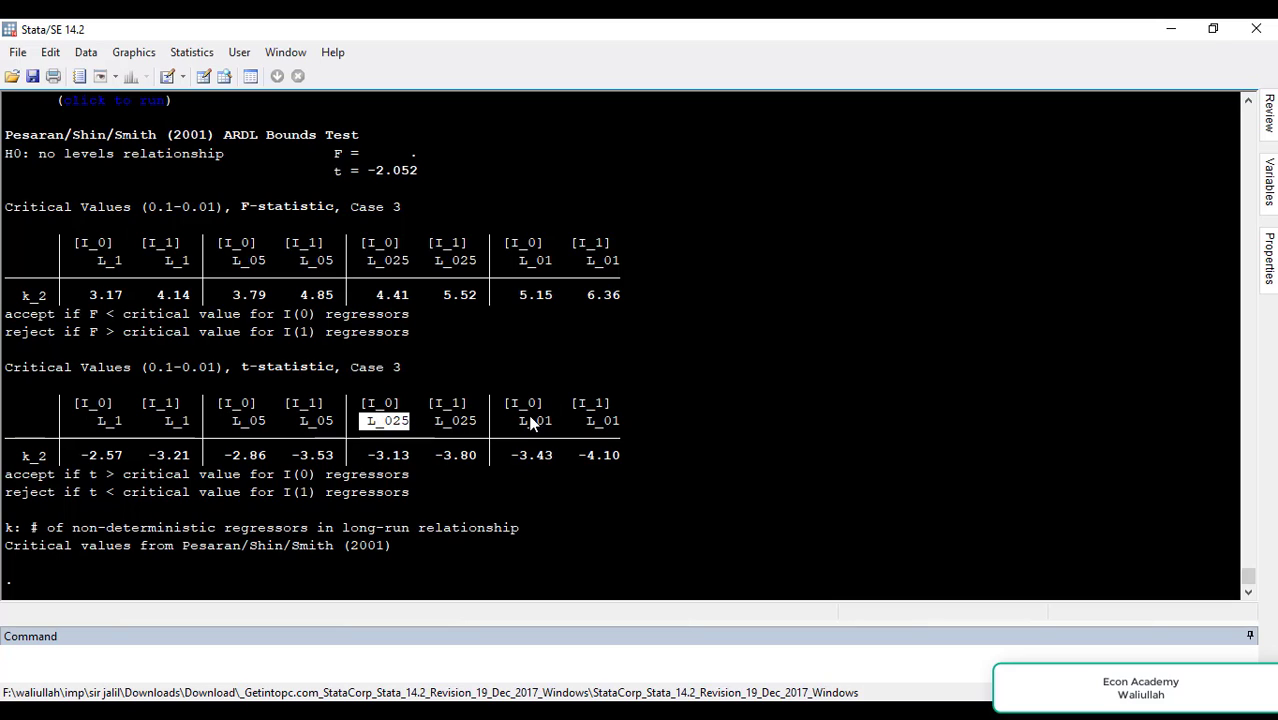
drag(516, 421, 549, 427)
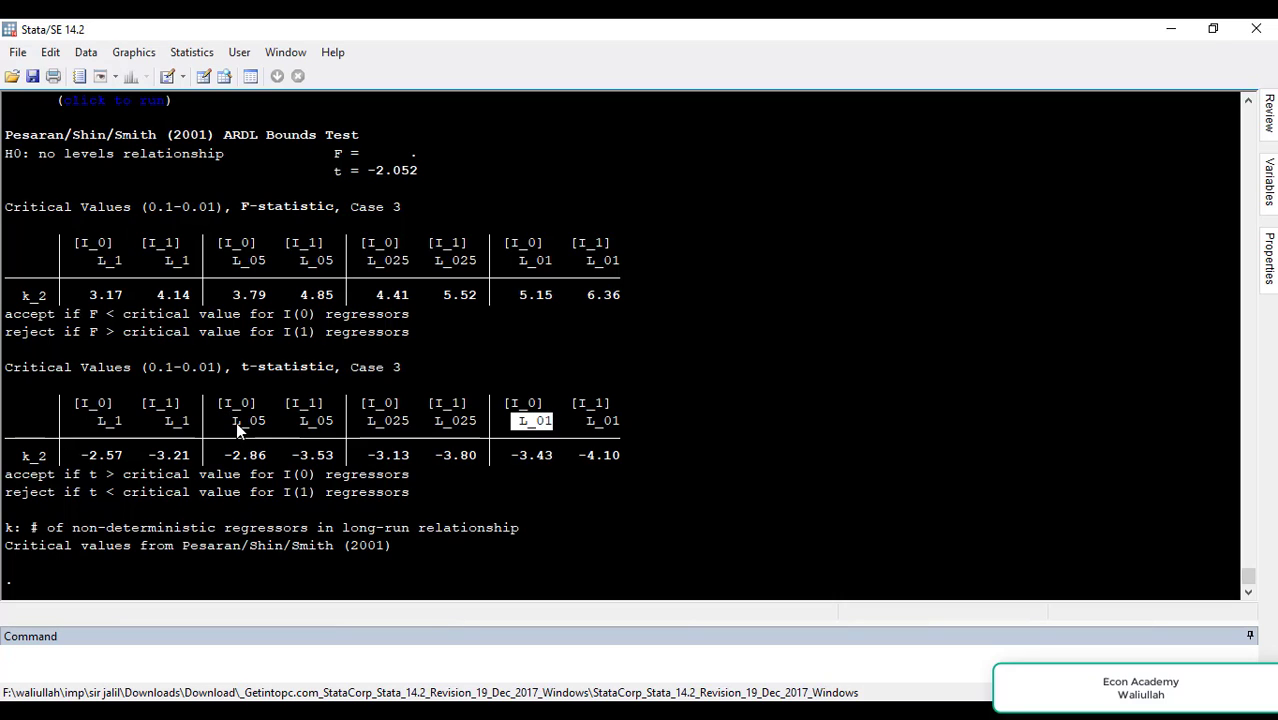
drag(233, 418, 262, 425)
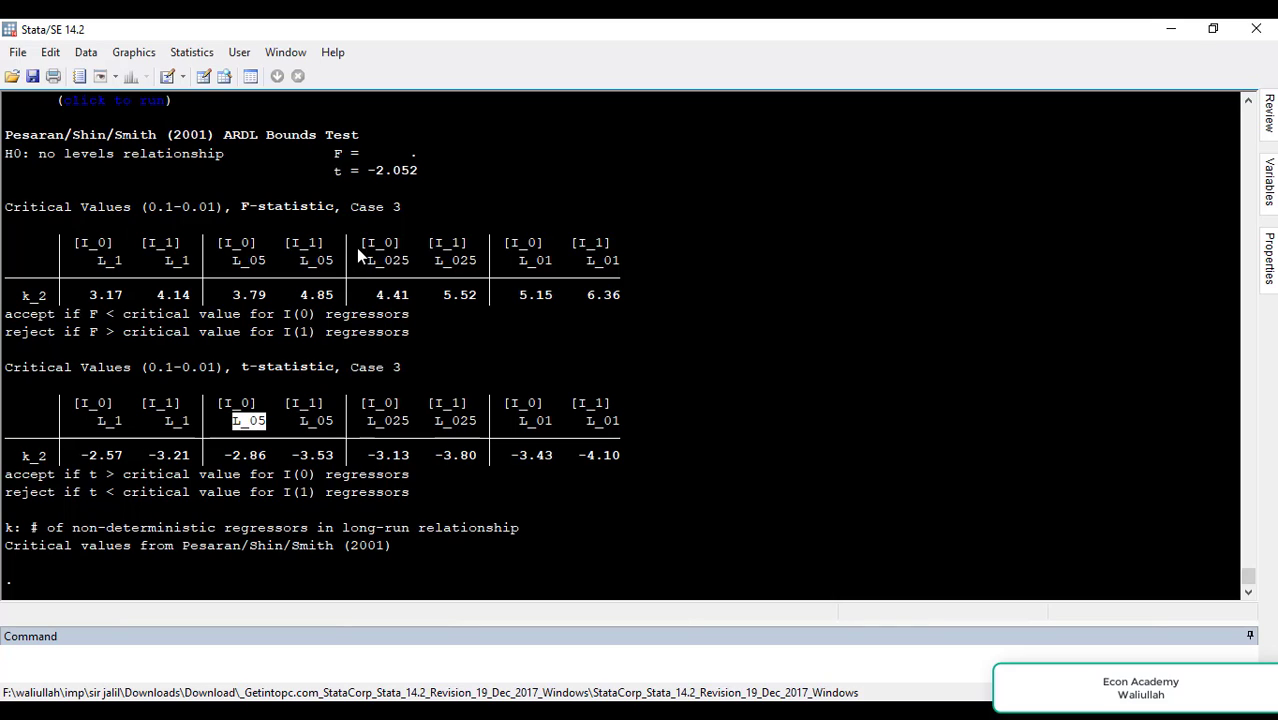
Step: Compare the bounds test's t statistic with the I_0 and I_1 critical values at the L_05 level
drag(335, 172, 418, 189)
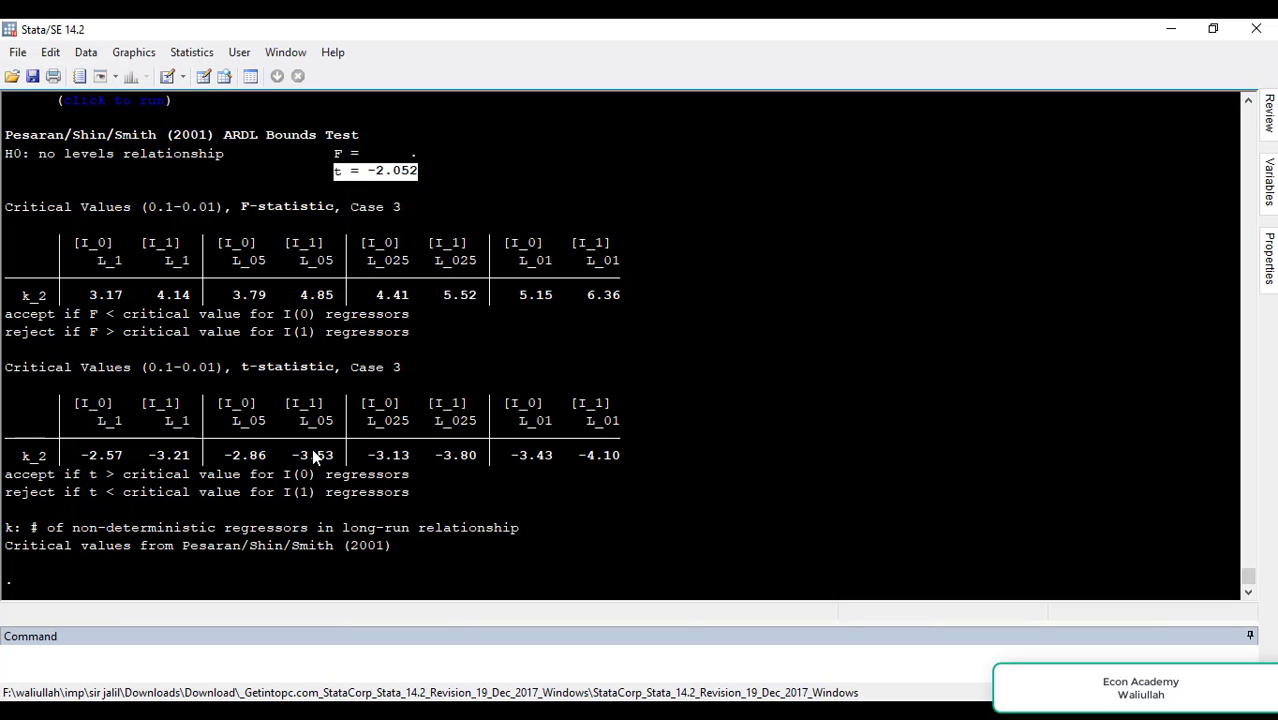
drag(226, 456, 266, 463)
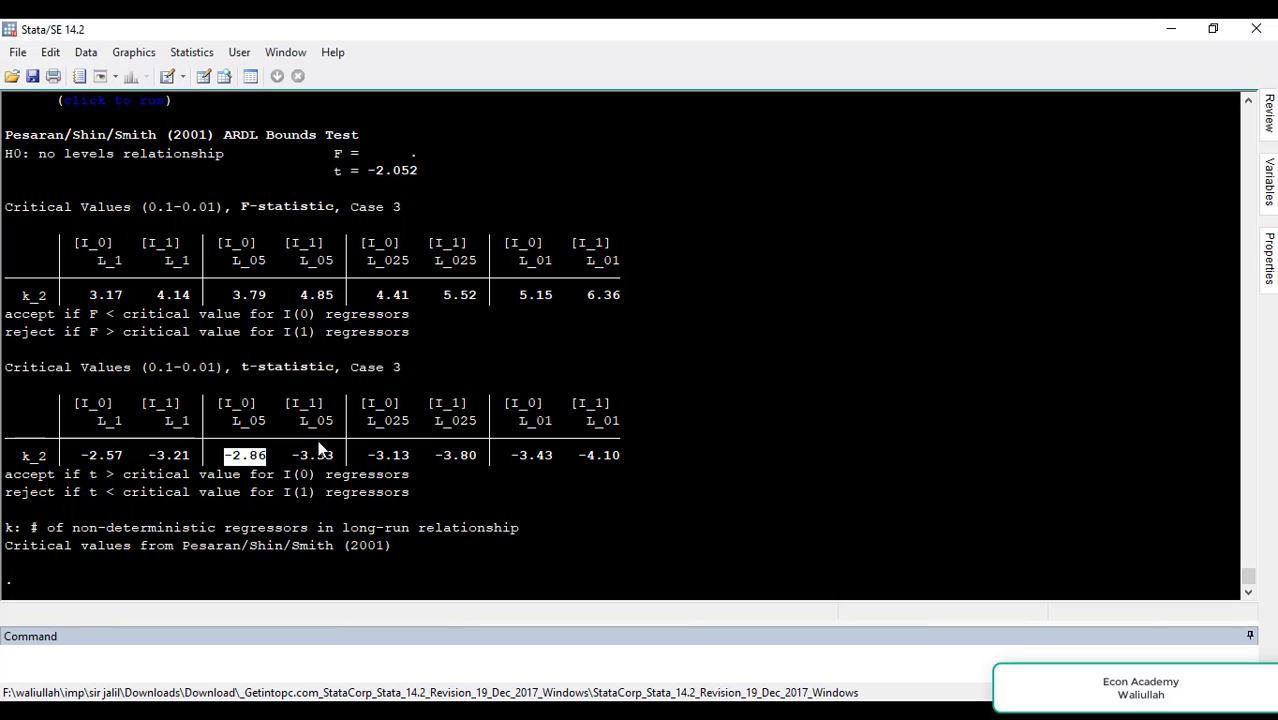
drag(352, 172, 420, 170)
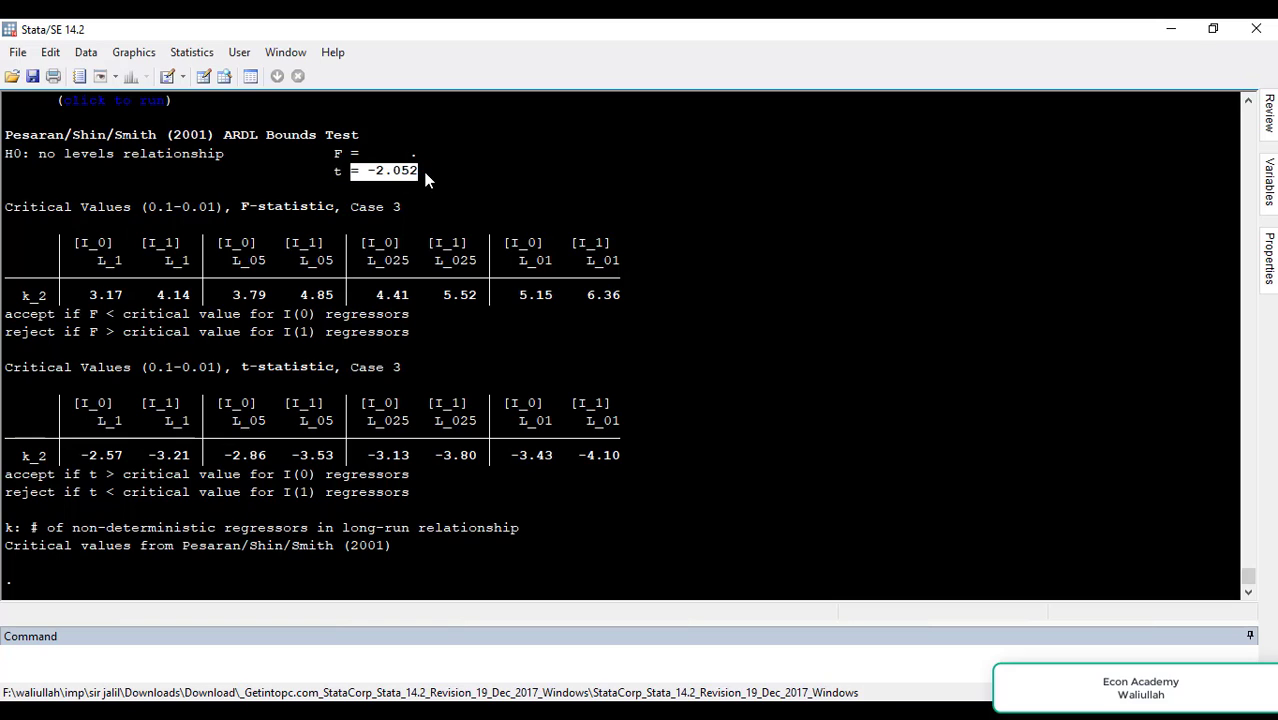
drag(294, 454, 336, 457)
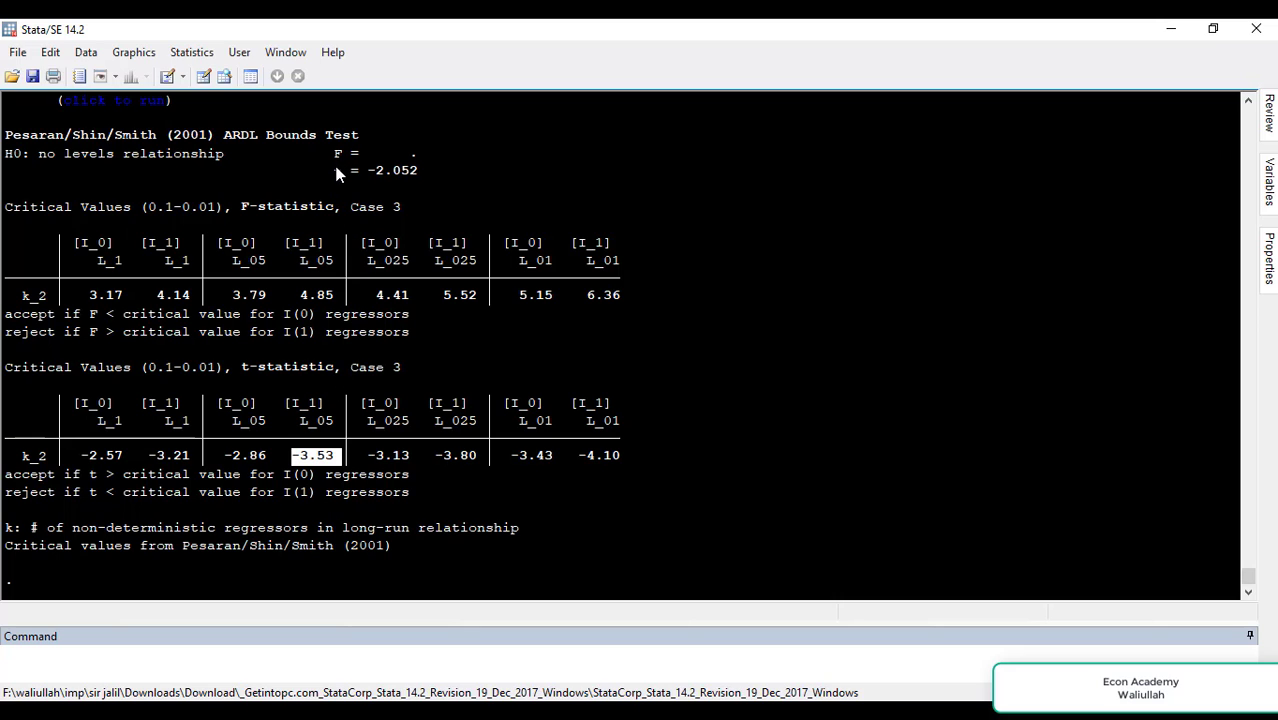
drag(336, 172, 405, 173)
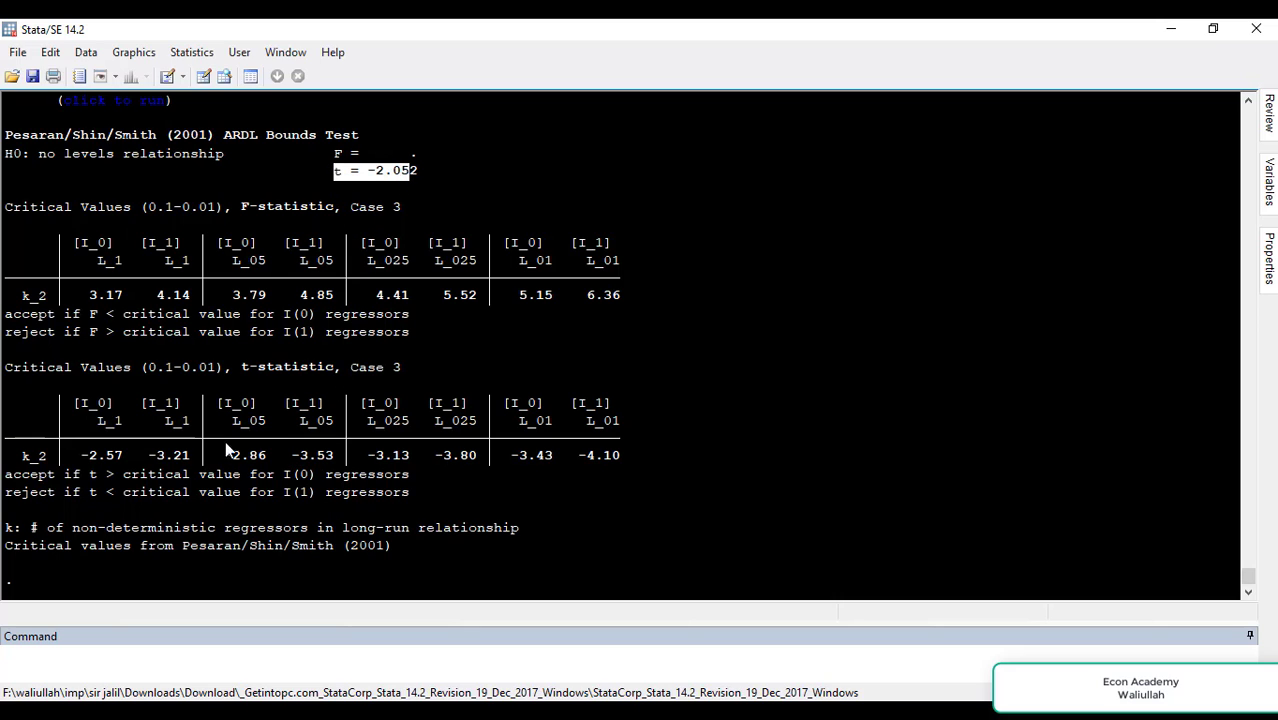
drag(220, 456, 338, 466)
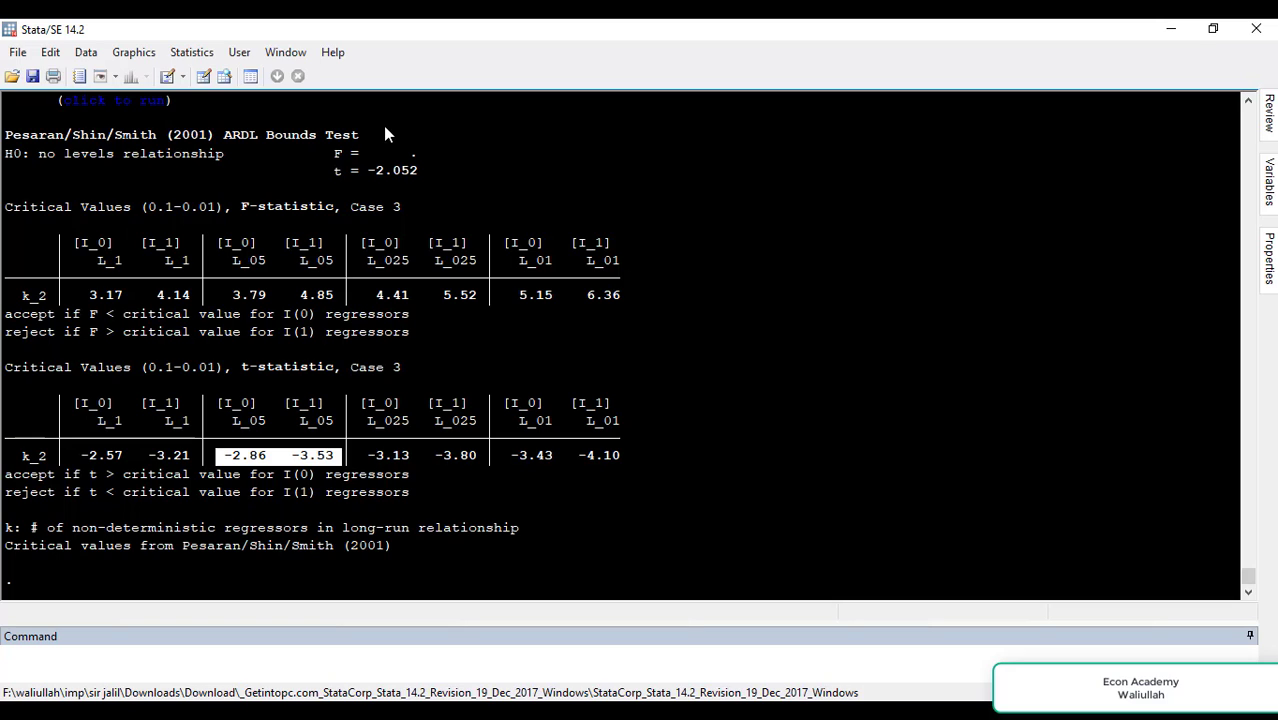
Step: Weigh the null hypothesis of no levels relationship by comparing the t statistic with its I_0 and I_1 bounds at L_05
drag(334, 174, 412, 178)
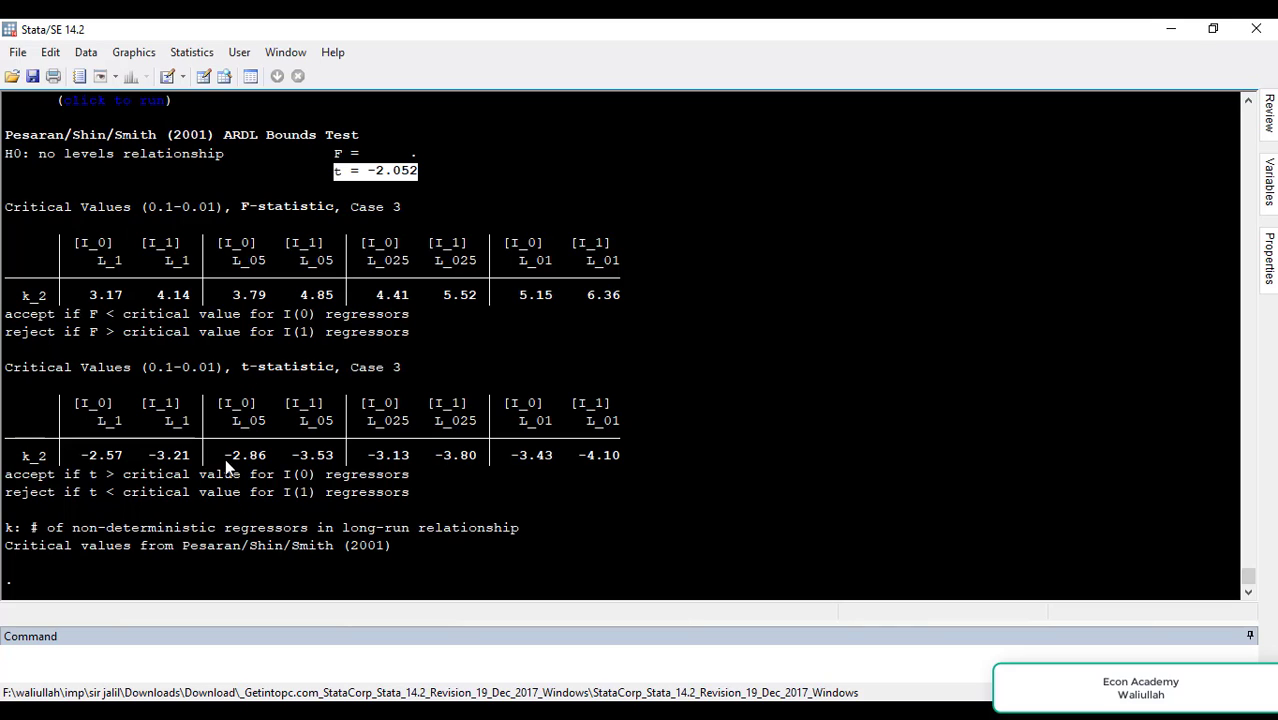
drag(224, 459, 266, 463)
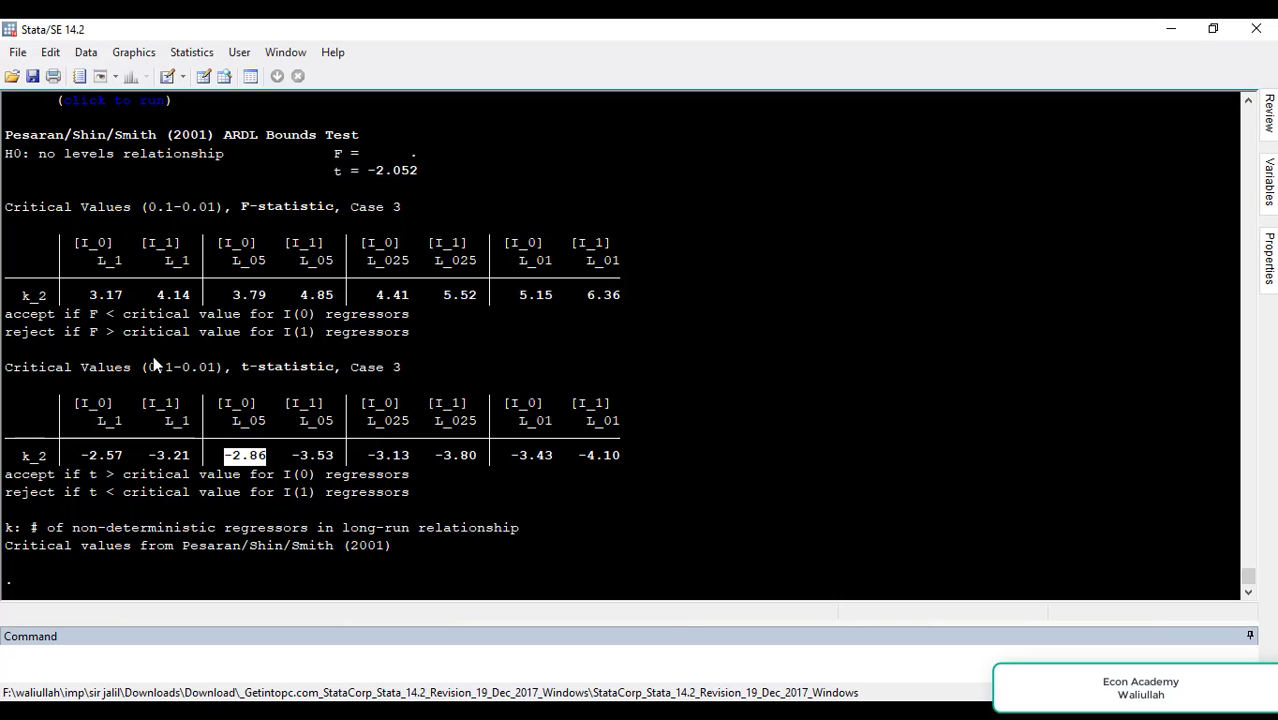
drag(35, 158, 231, 170)
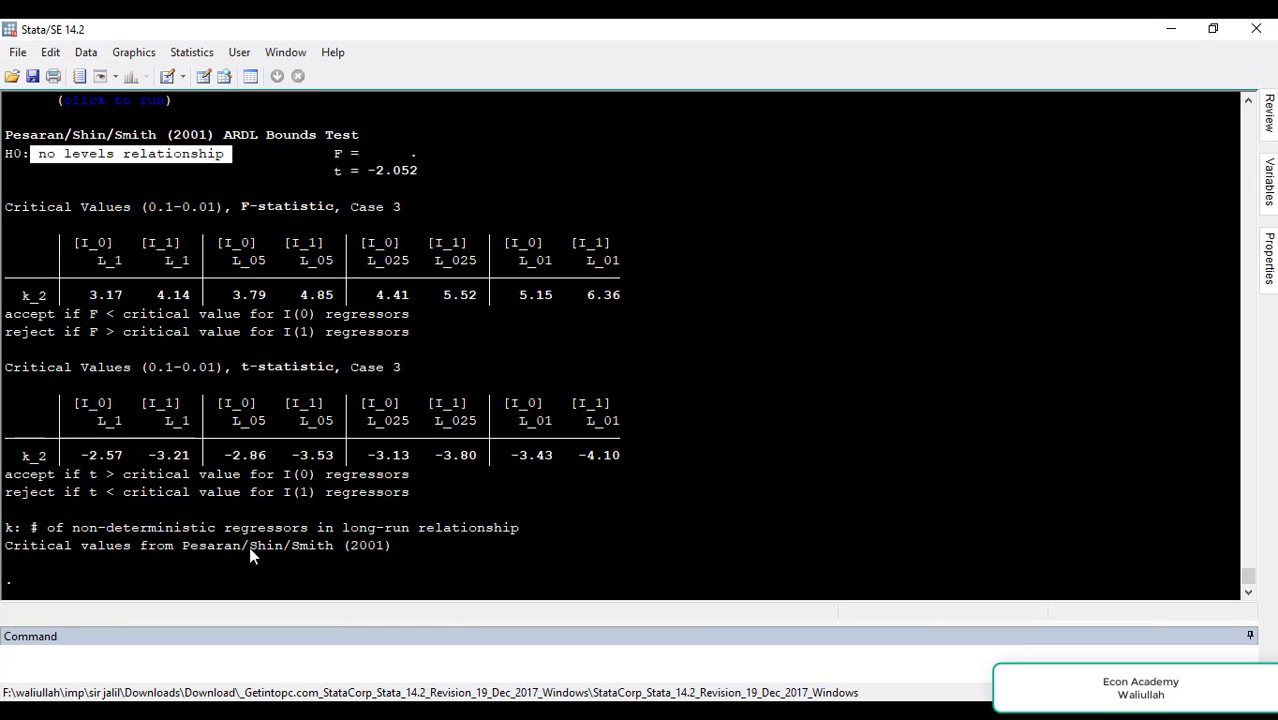
drag(336, 170, 417, 175)
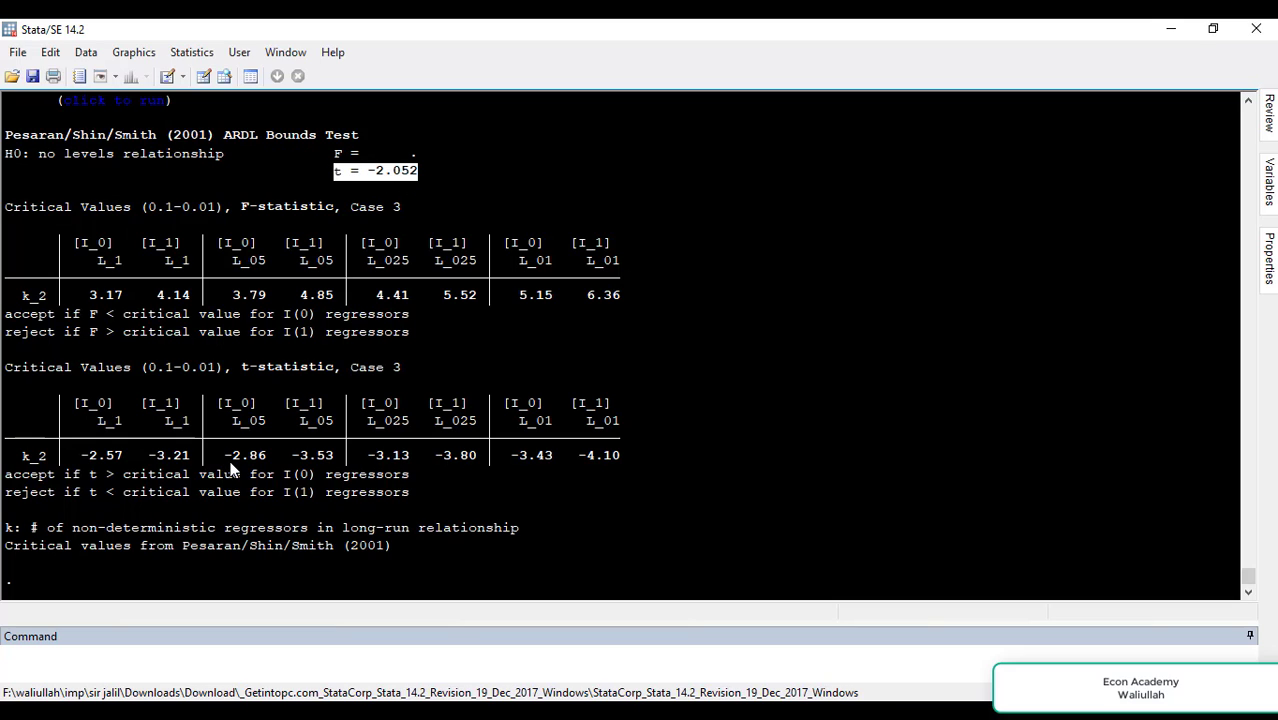
drag(226, 458, 259, 466)
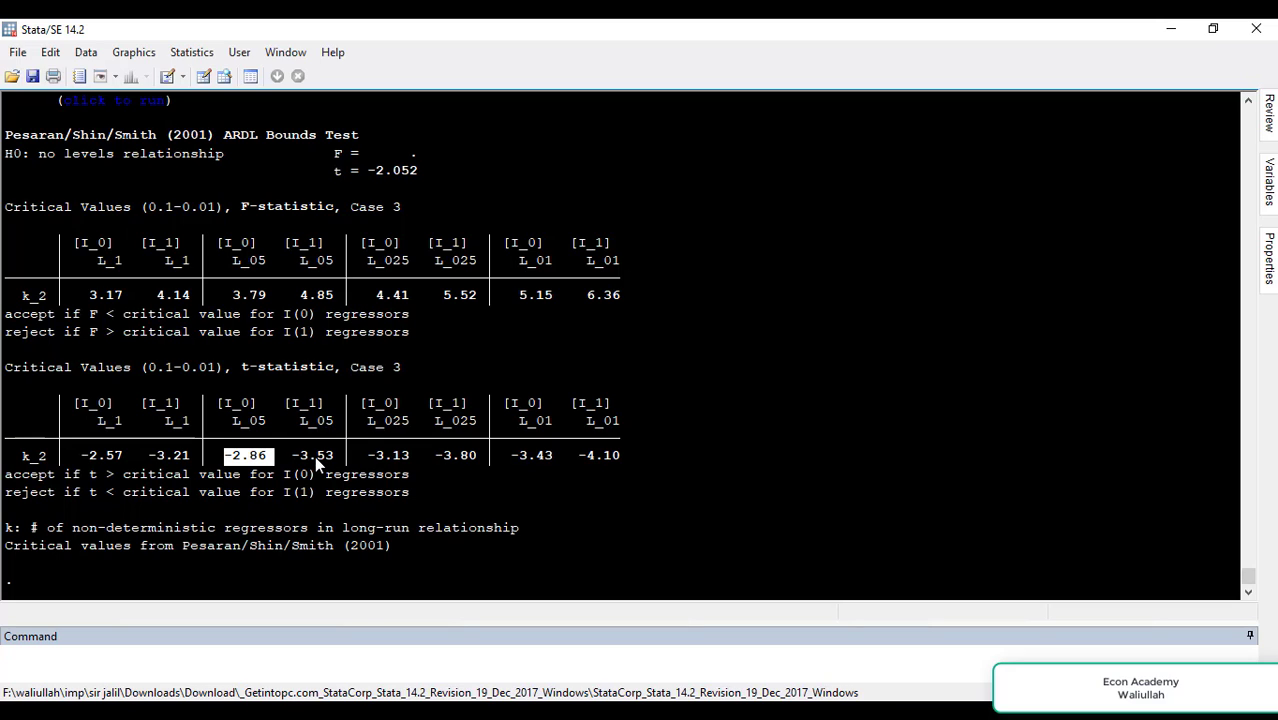
drag(301, 456, 341, 468)
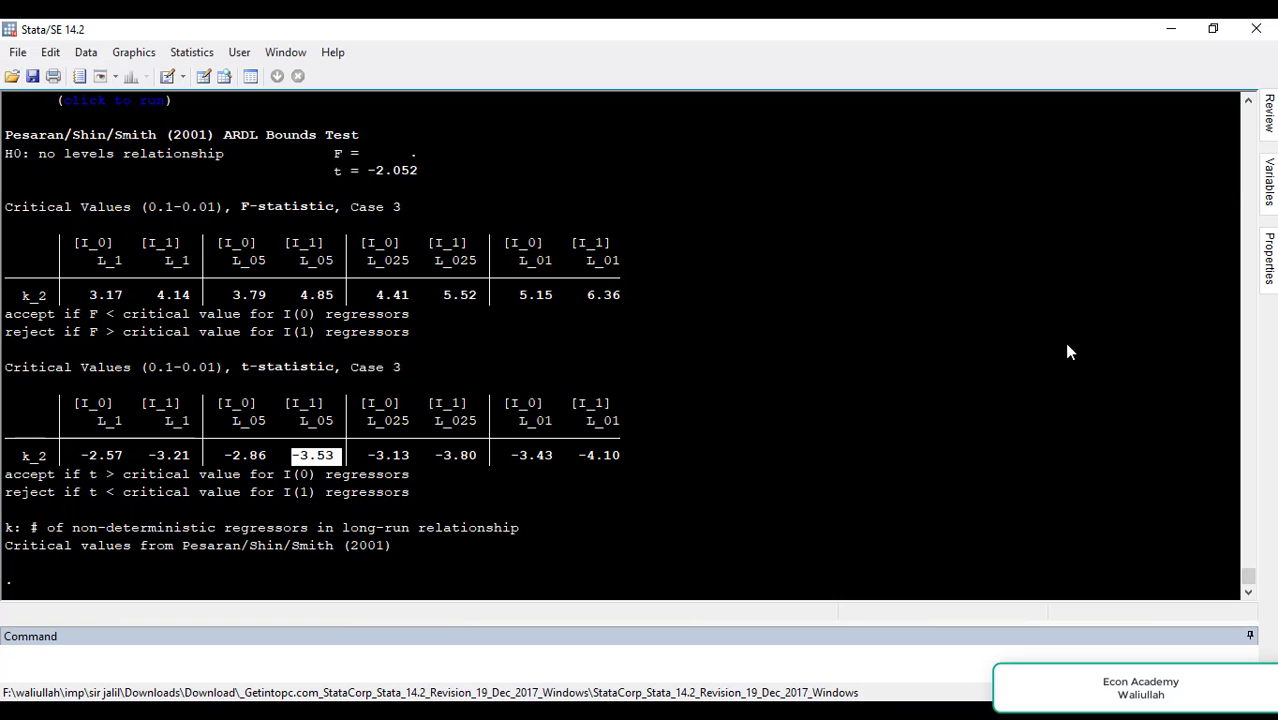
Step: Run "ardl gdpn co i, lags( 4 4 2) ec" to estimate the error-correction model and display its full output
click(548, 670)
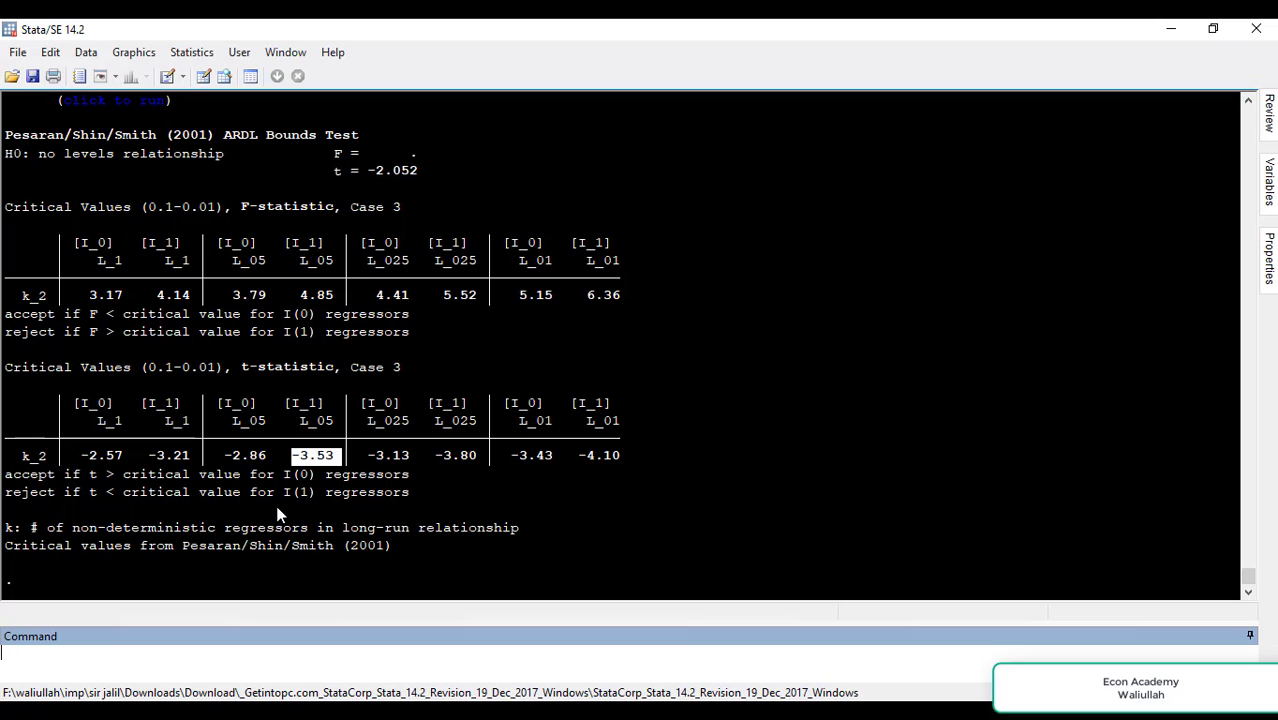
click(212, 662)
text(ardl gdpn co i)
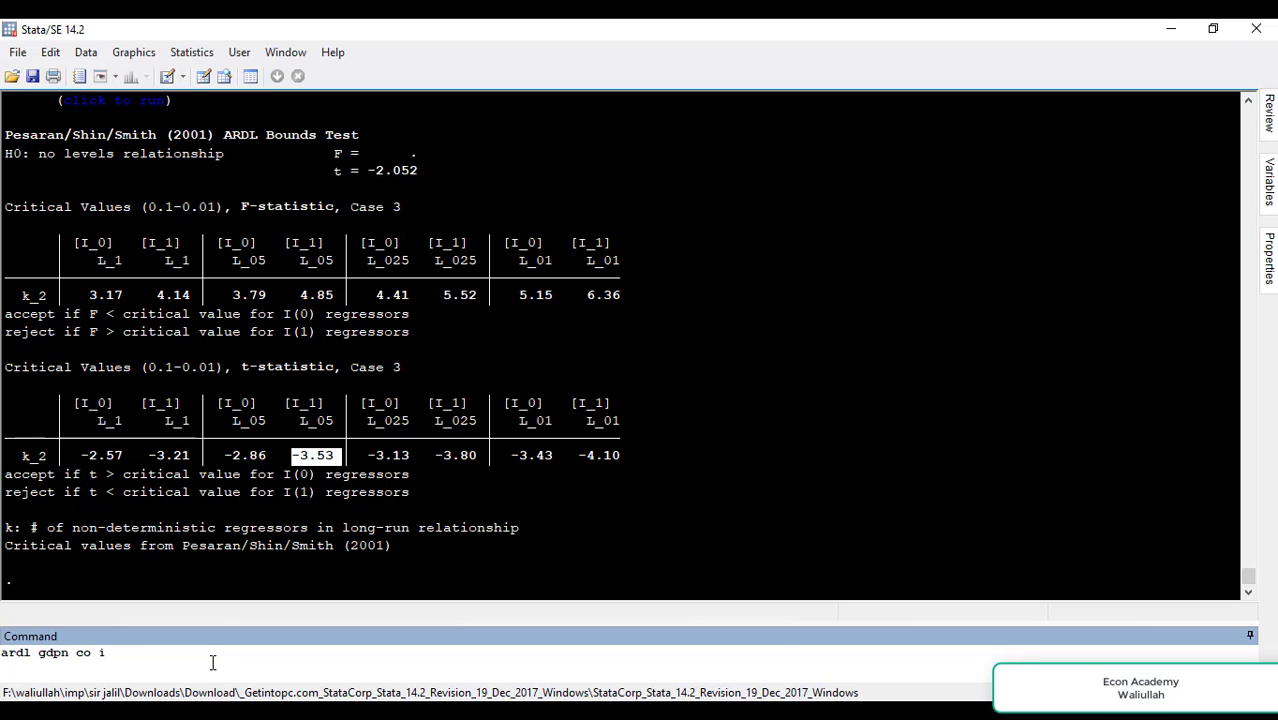
text(, lags( 4 4 2) ec)
key(Return)
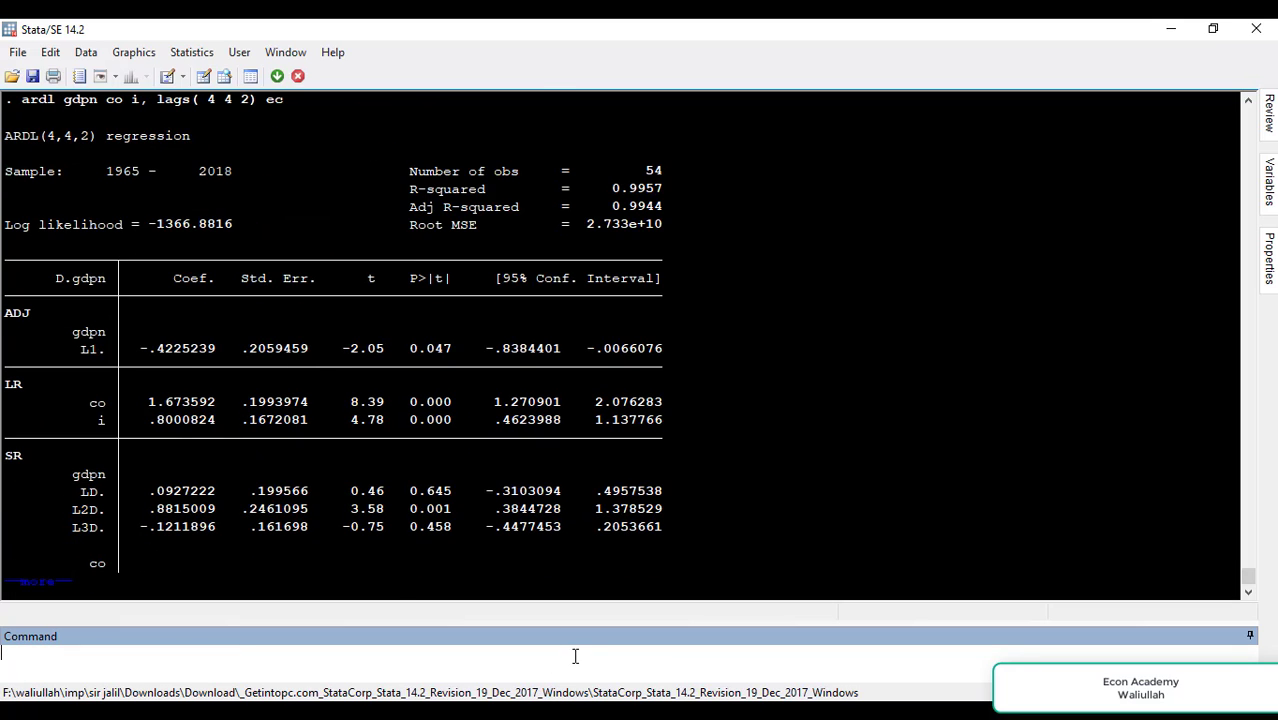
key(Return)
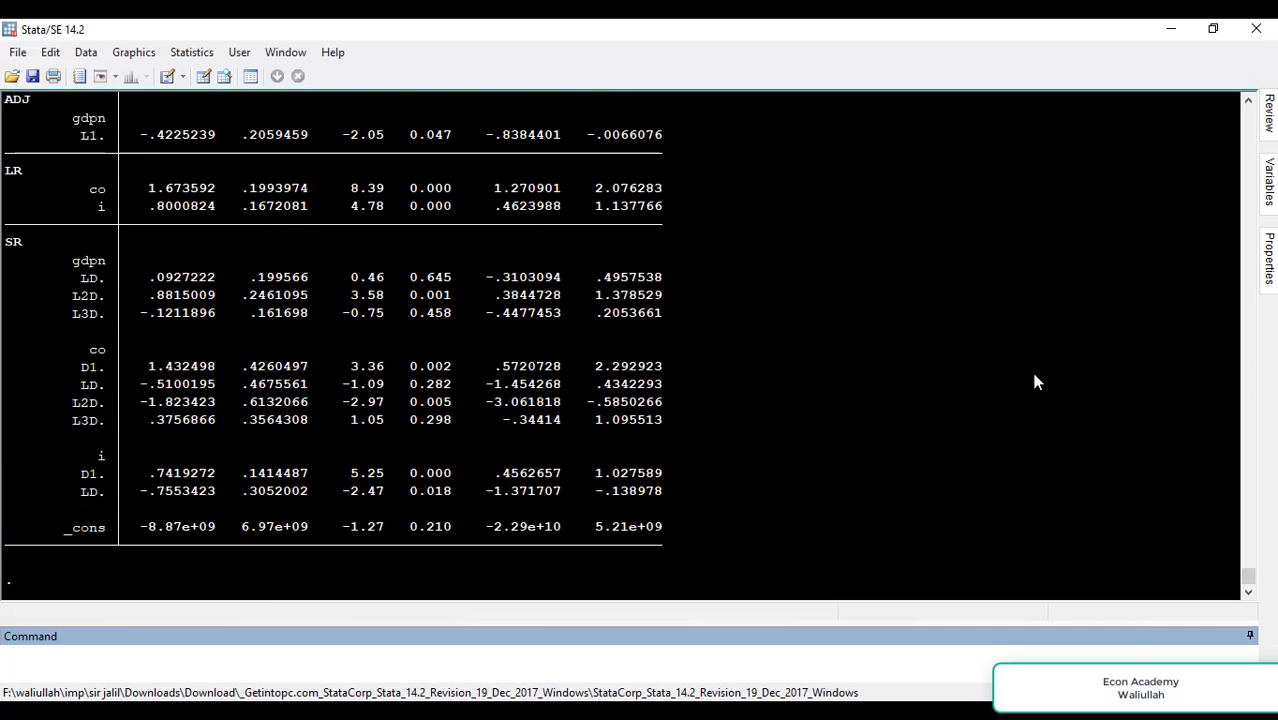
Step: Review the regression's command line, ARDL order, number of observations, R-squared and adjusted R-squared, and the t and Coef. column headings
click(1249, 101)
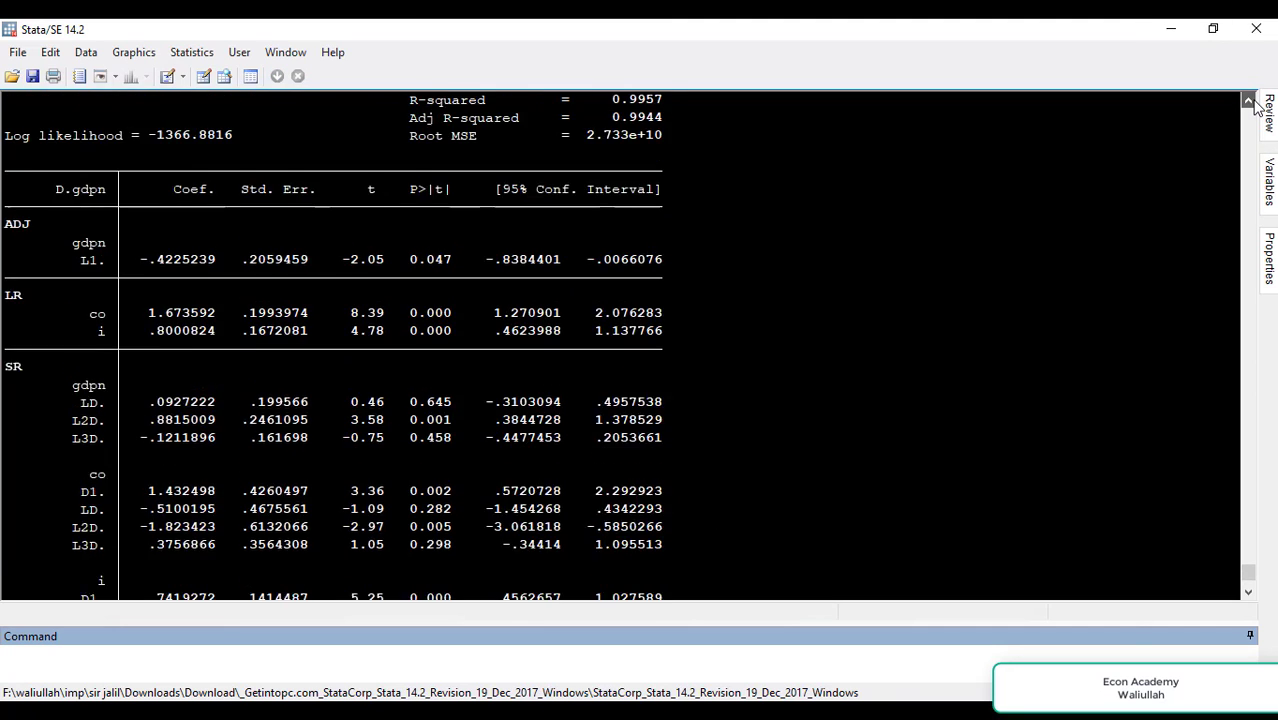
click(1249, 101)
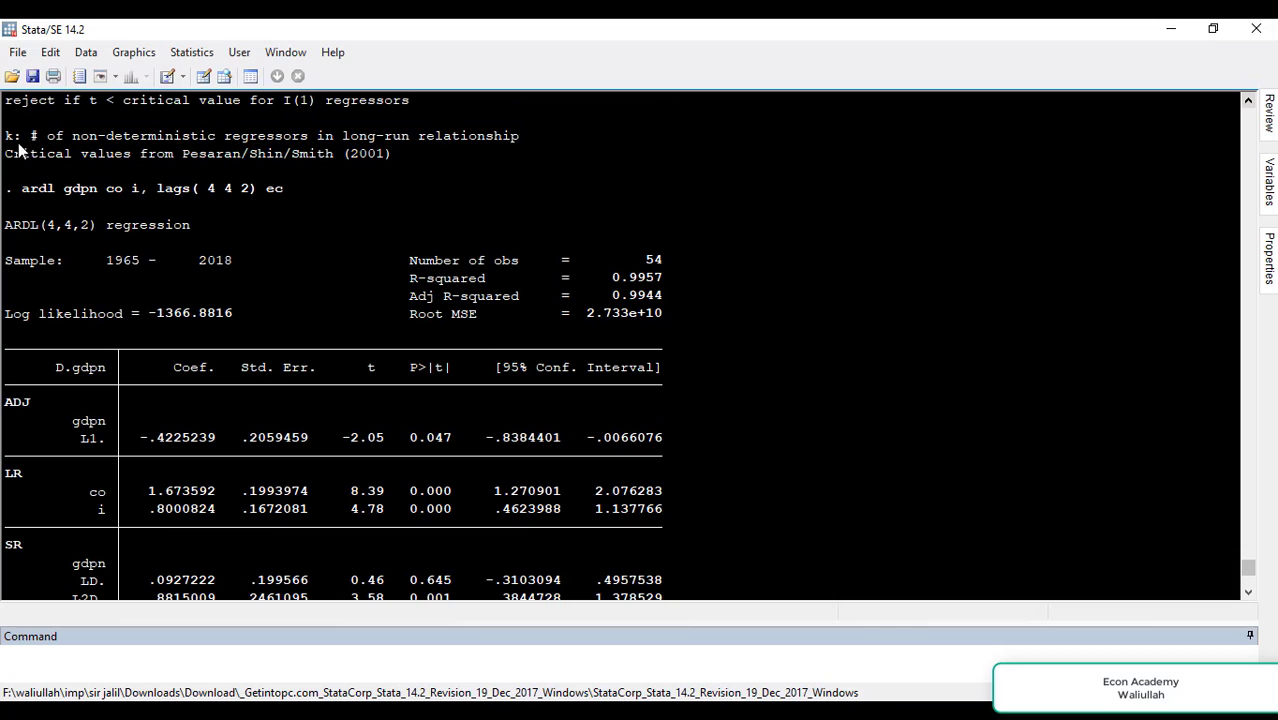
drag(10, 192, 176, 203)
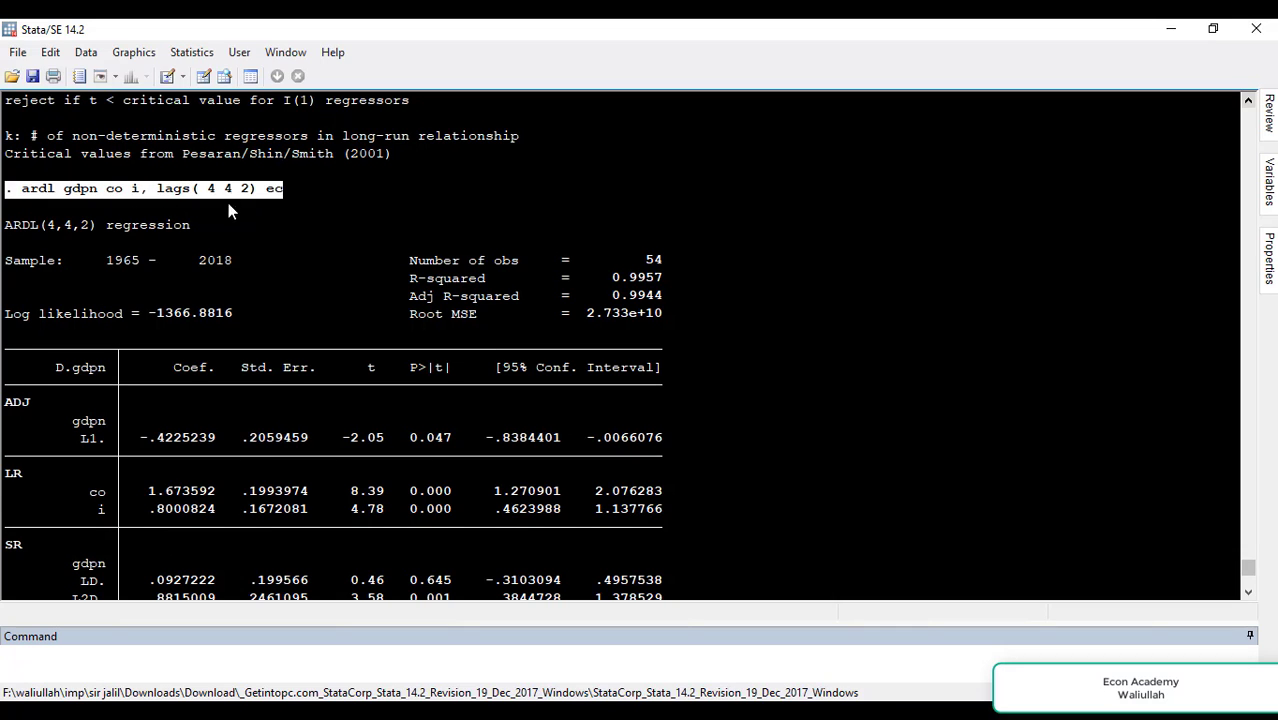
drag(14, 228, 130, 228)
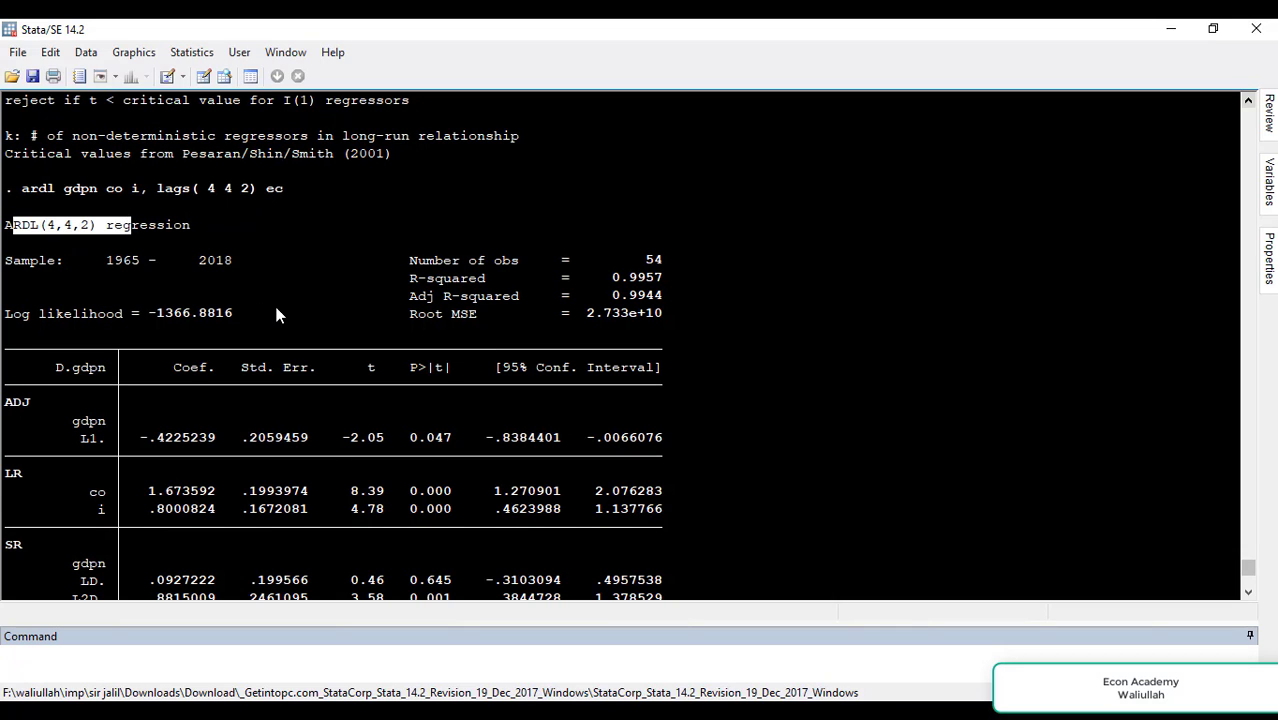
drag(603, 261, 705, 253)
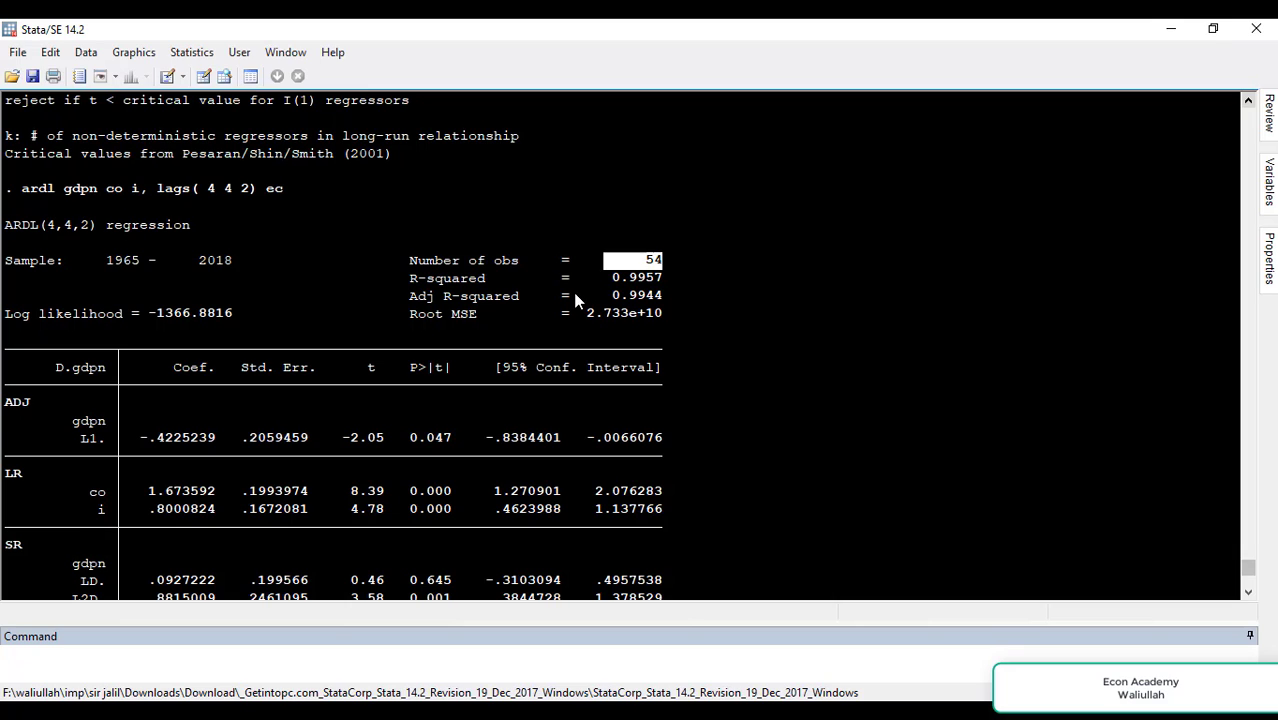
drag(598, 290, 665, 292)
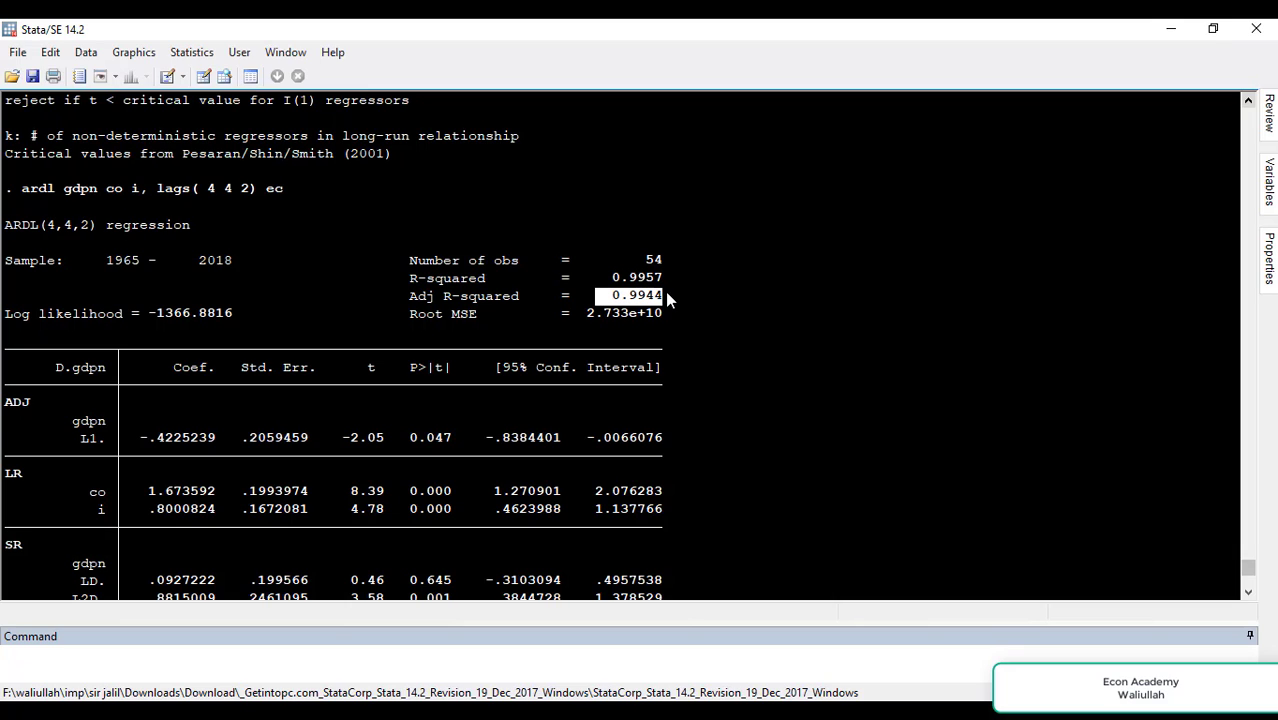
drag(573, 278, 652, 297)
drag(452, 368, 370, 368)
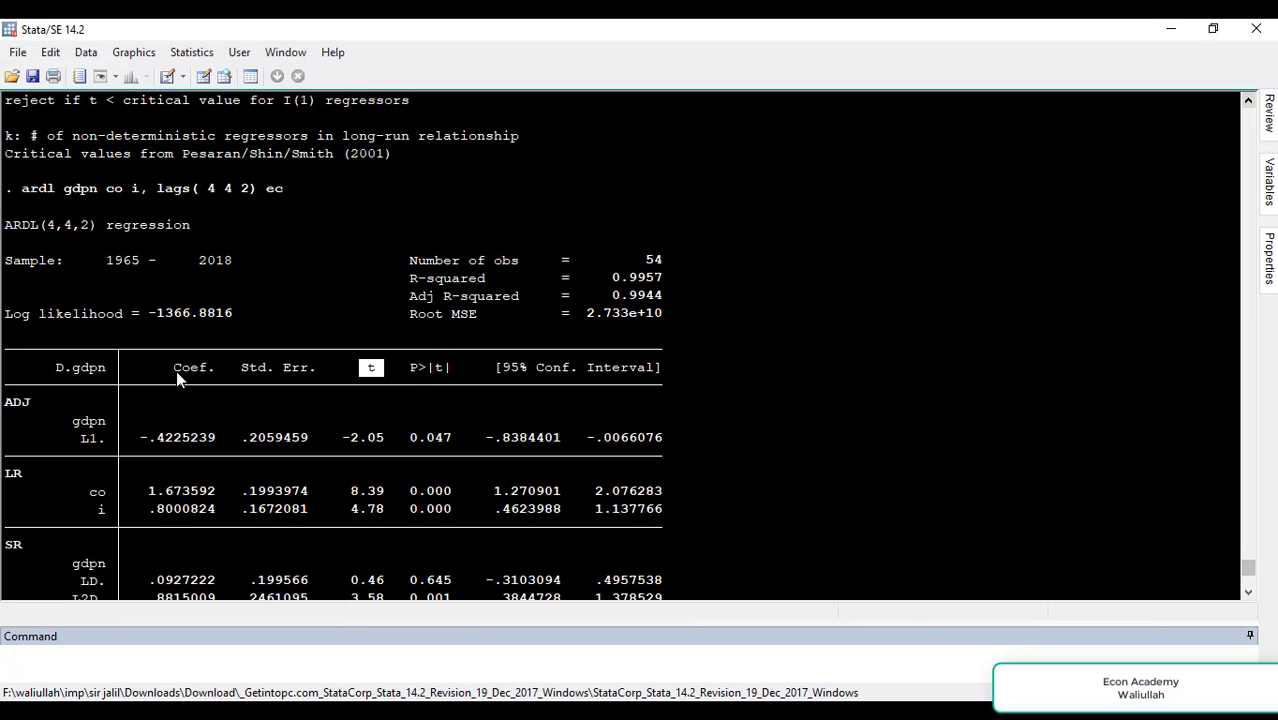
drag(176, 370, 207, 373)
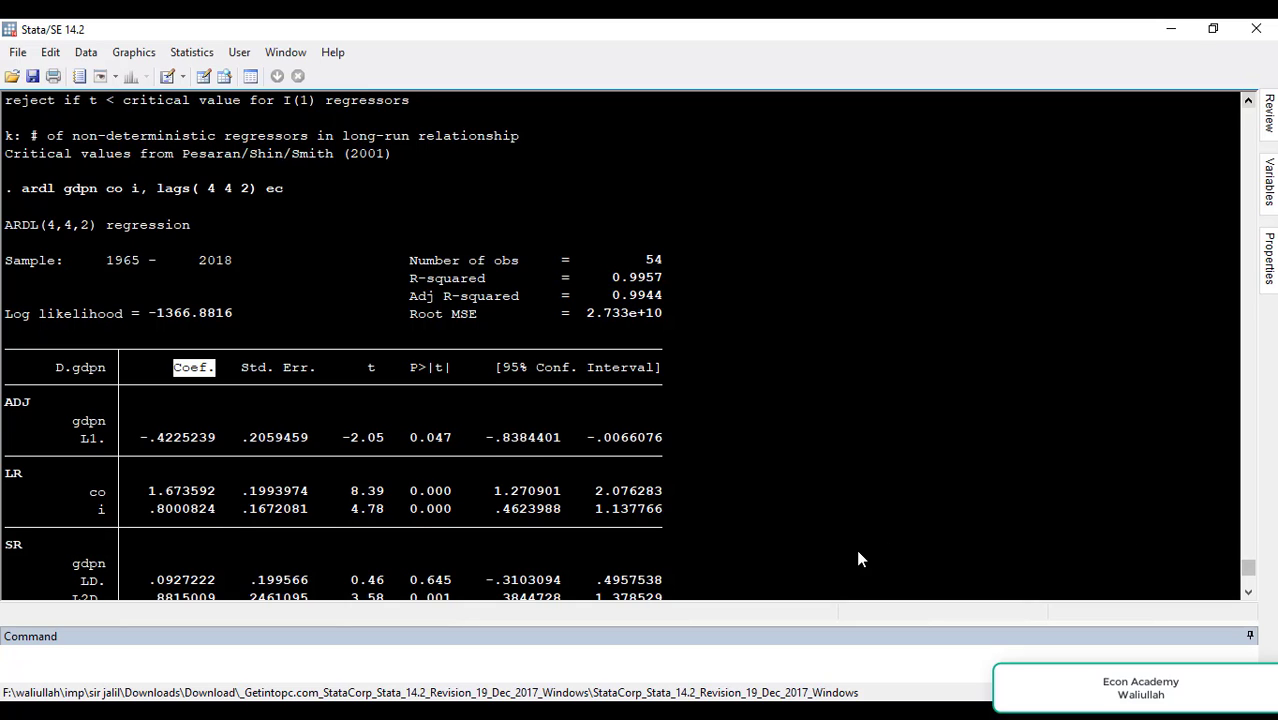
Step: Examine the short-run (SR) block of coefficients for gdpn, co, i and the constant
click(1248, 592)
scroll(1248, 597, down, 5)
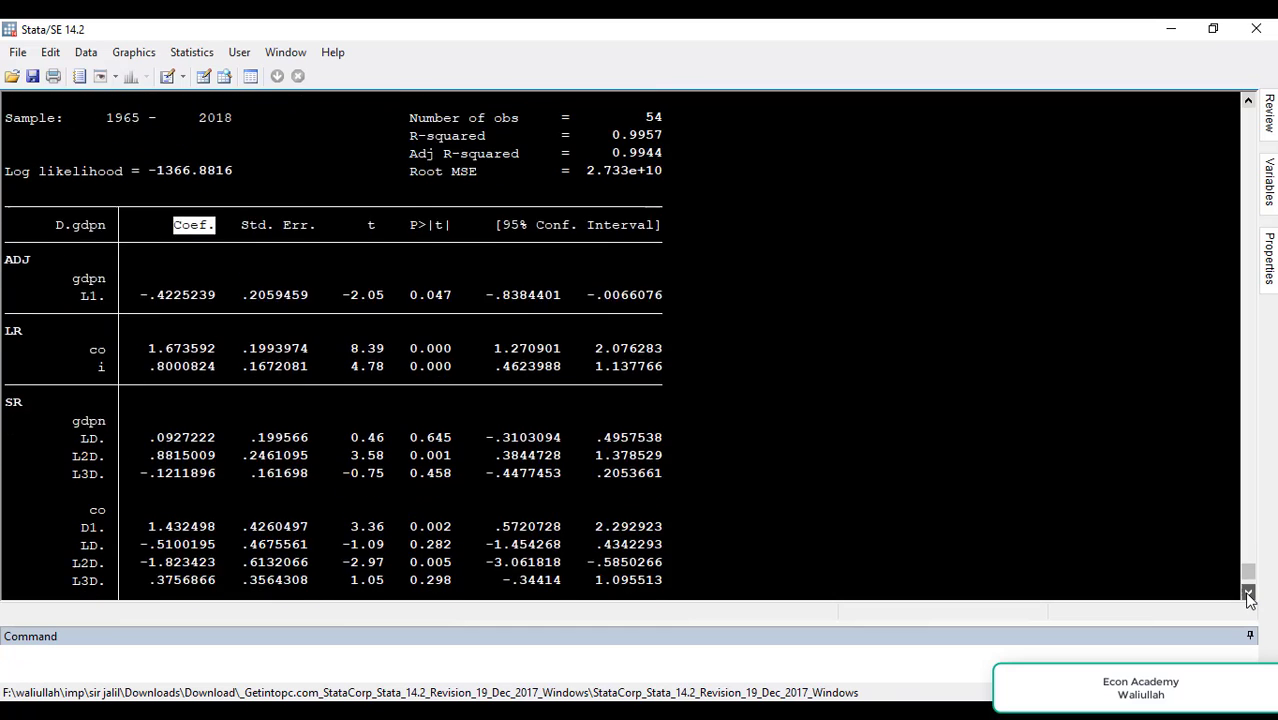
drag(5, 259, 679, 557)
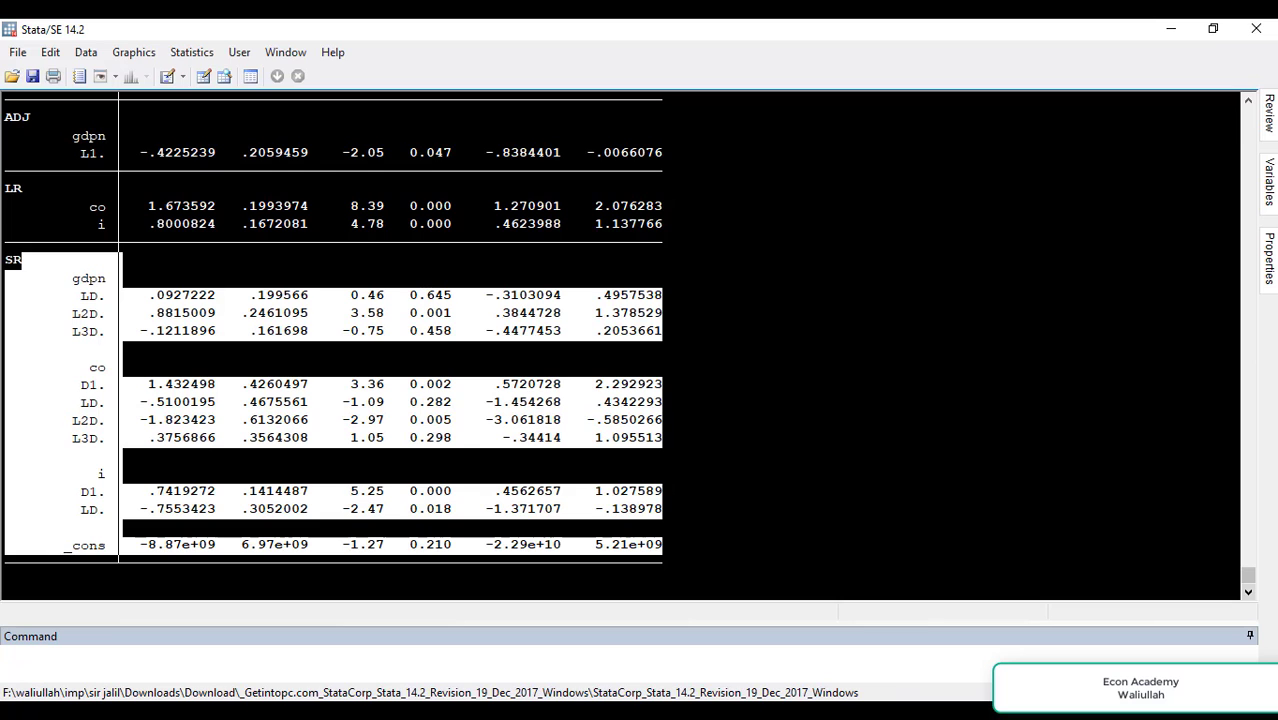
Step: Examine the long-run (LR) rows for co and i, focusing on their P>|t| values
scroll(1247, 104, up, 4)
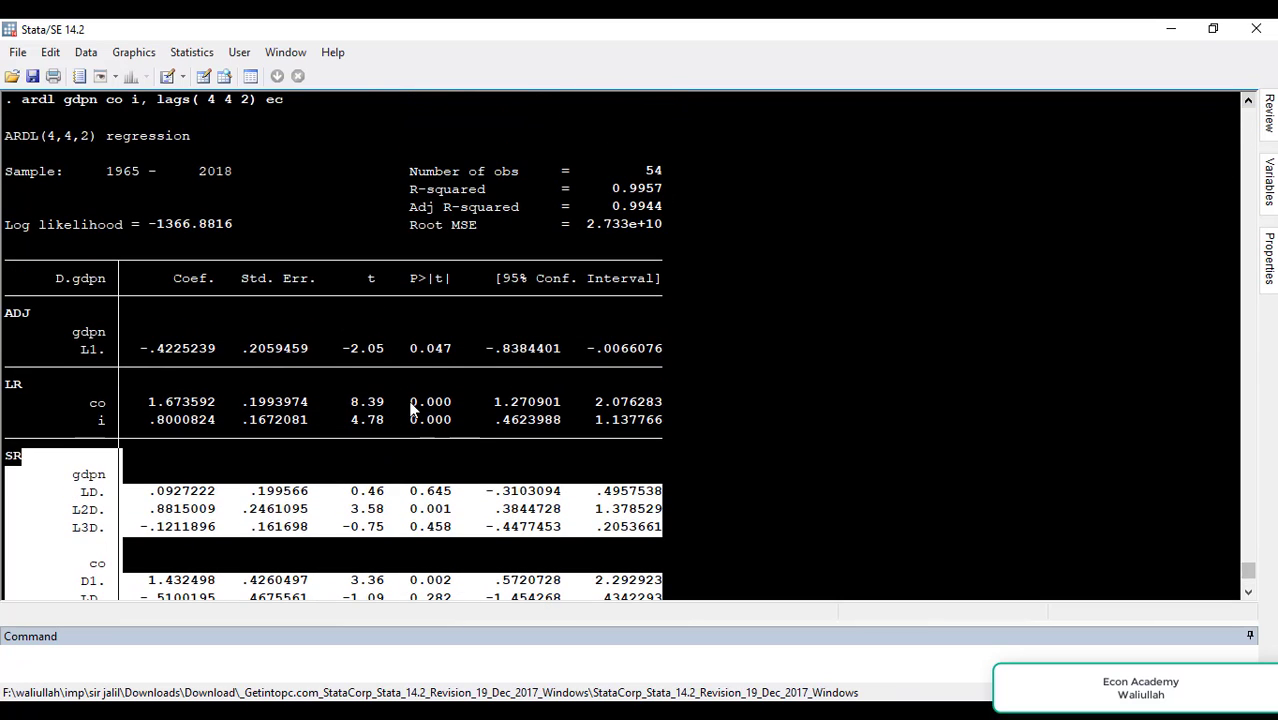
drag(392, 402, 106, 449)
drag(104, 403, 674, 430)
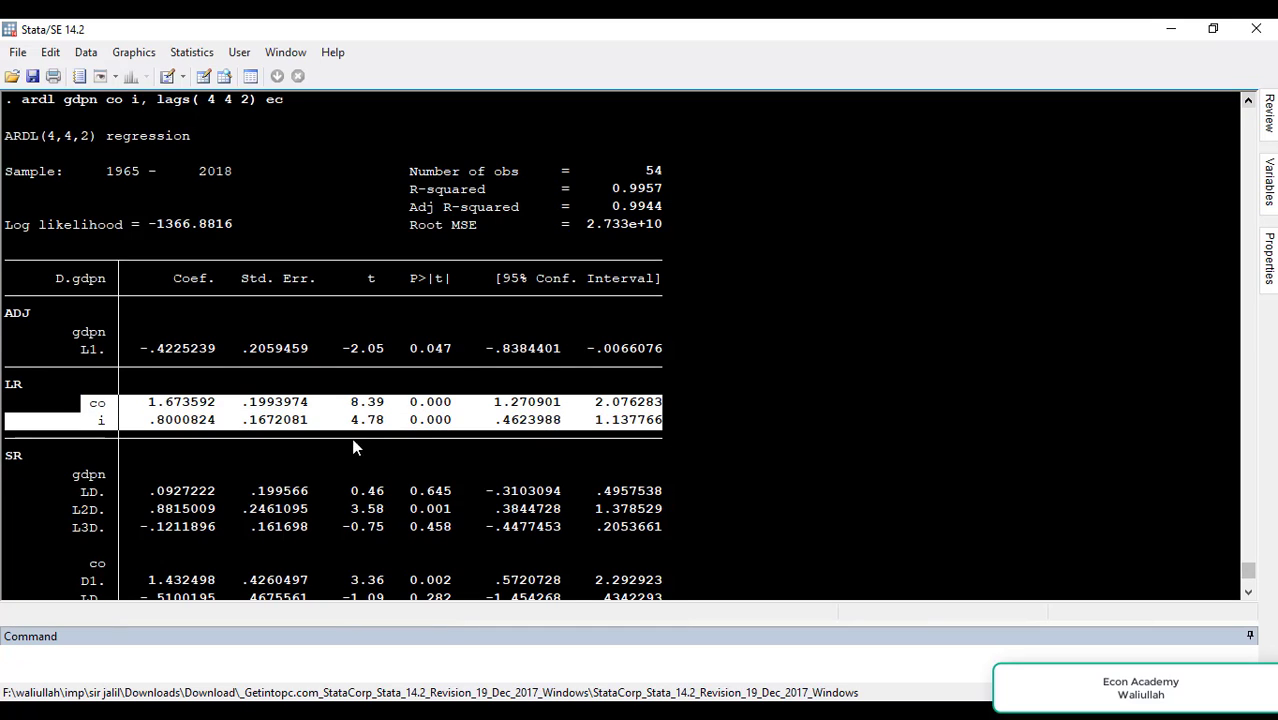
click(428, 410)
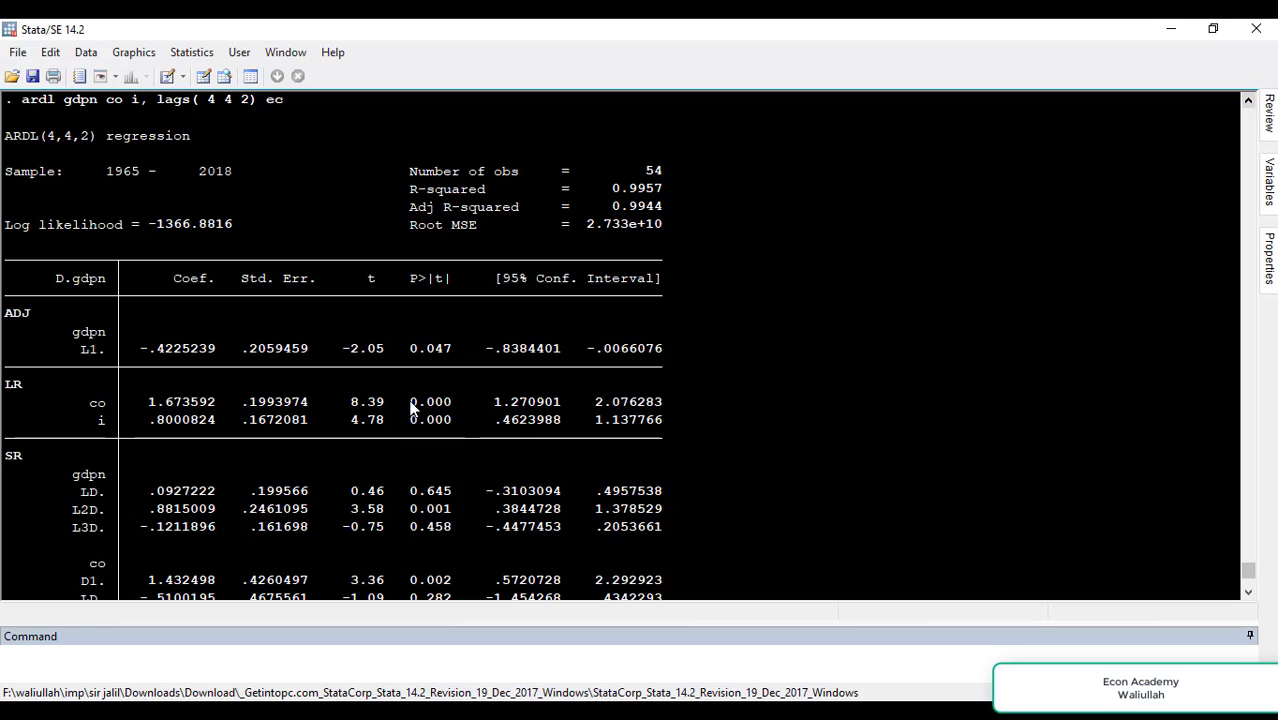
drag(410, 401, 450, 418)
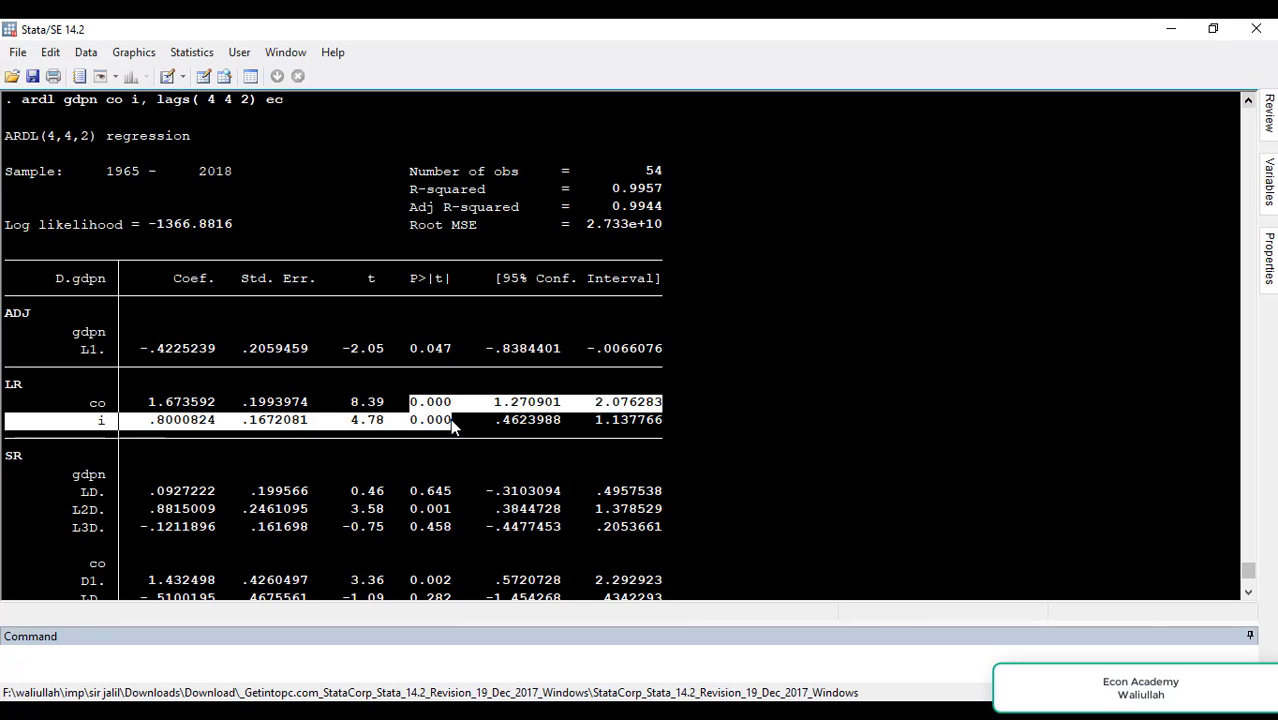
click(436, 417)
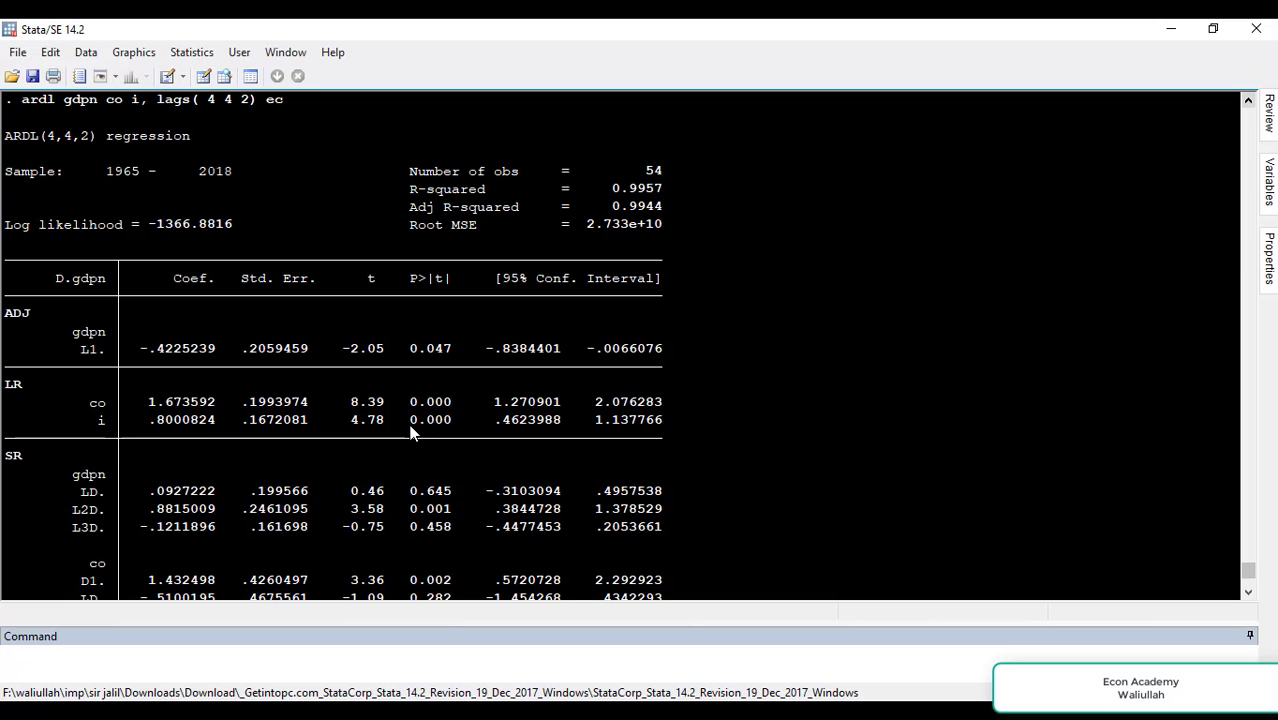
Step: Check the p-value and t statistic of i in the LR block, and interpret the long-run coefficients of co and i
drag(411, 422, 447, 423)
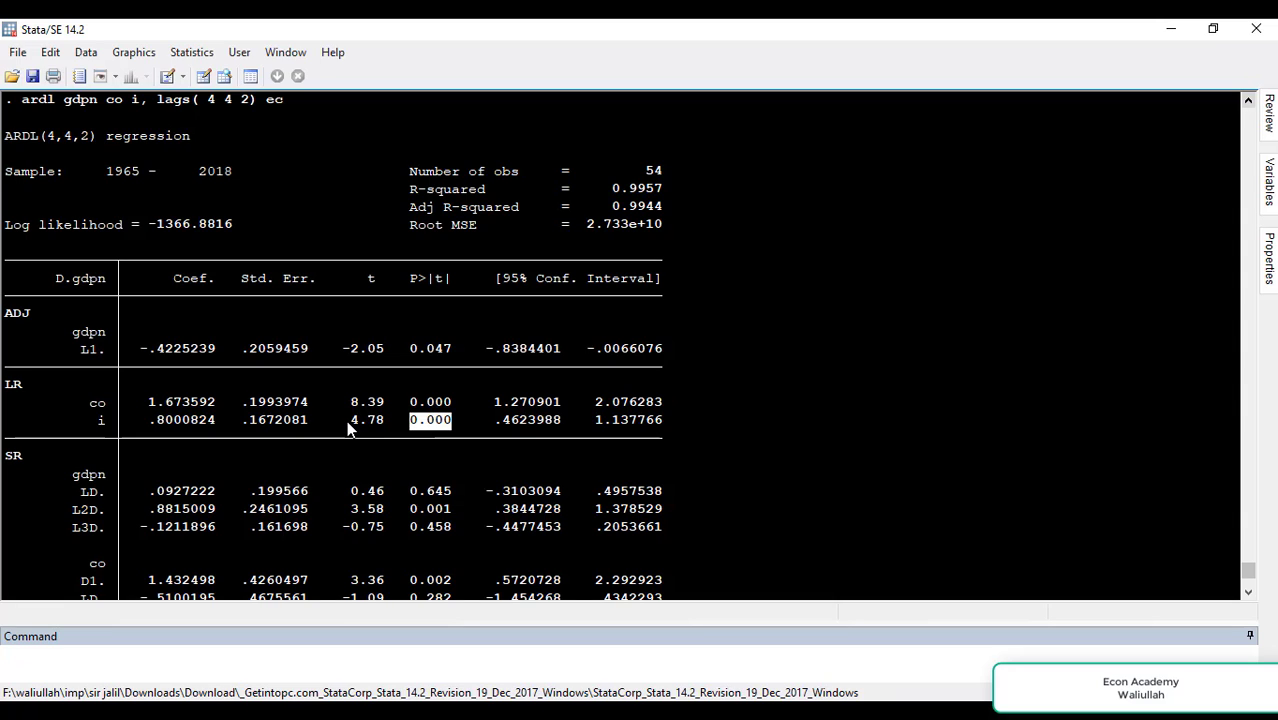
drag(346, 422, 387, 428)
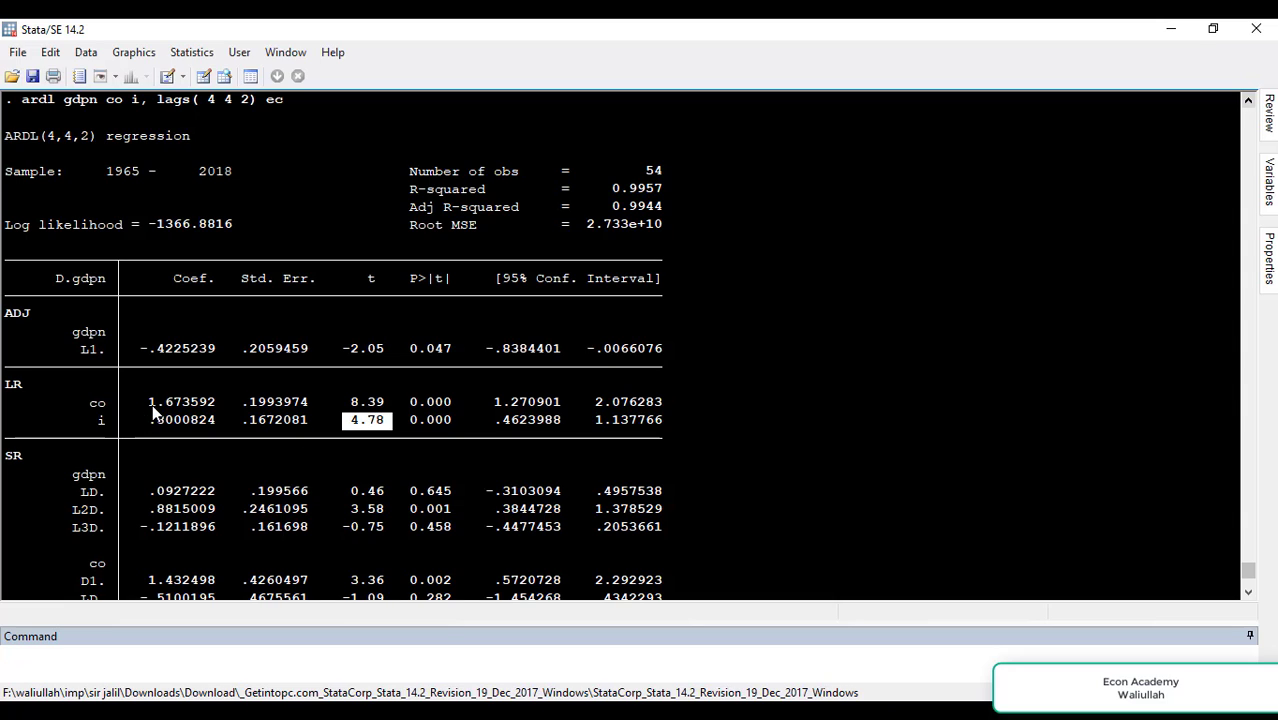
mouse_move(148, 404)
mouse_down()
mouse_move(220, 421)
mouse_move(153, 406)
mouse_move(208, 406)
mouse_move(143, 402)
mouse_move(213, 408)
mouse_move(162, 425)
mouse_up()
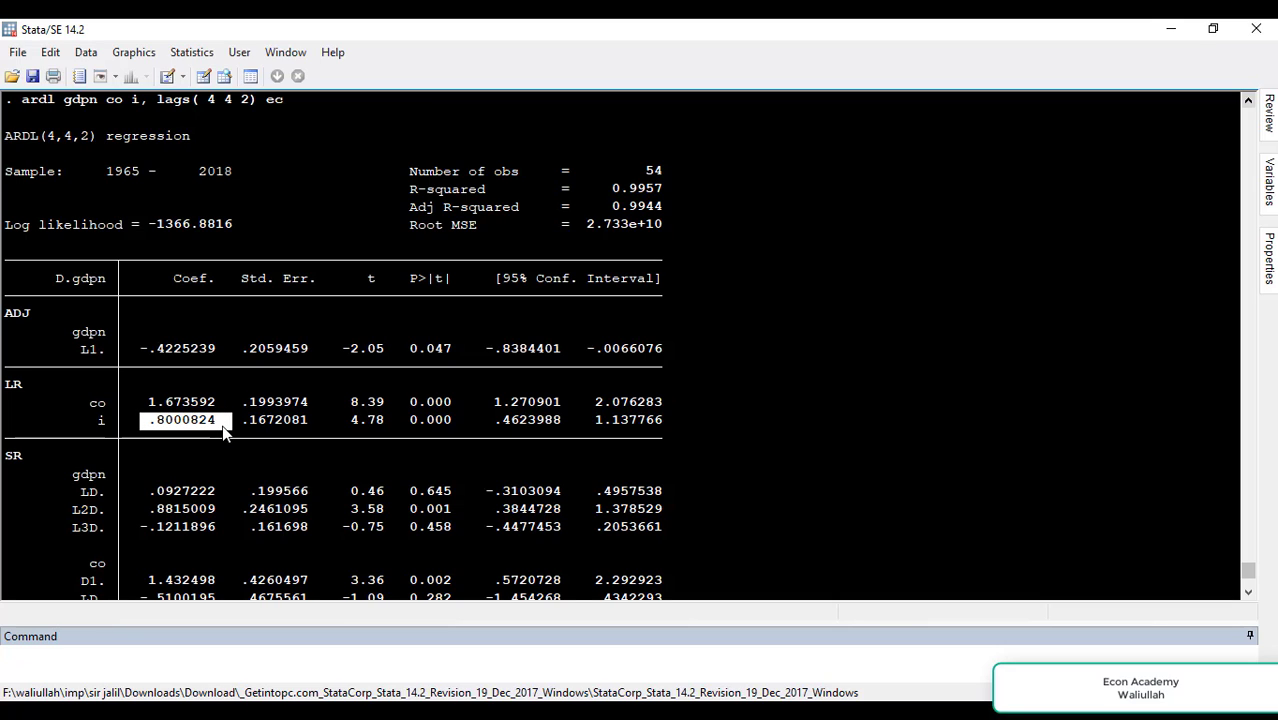
drag(144, 402, 222, 410)
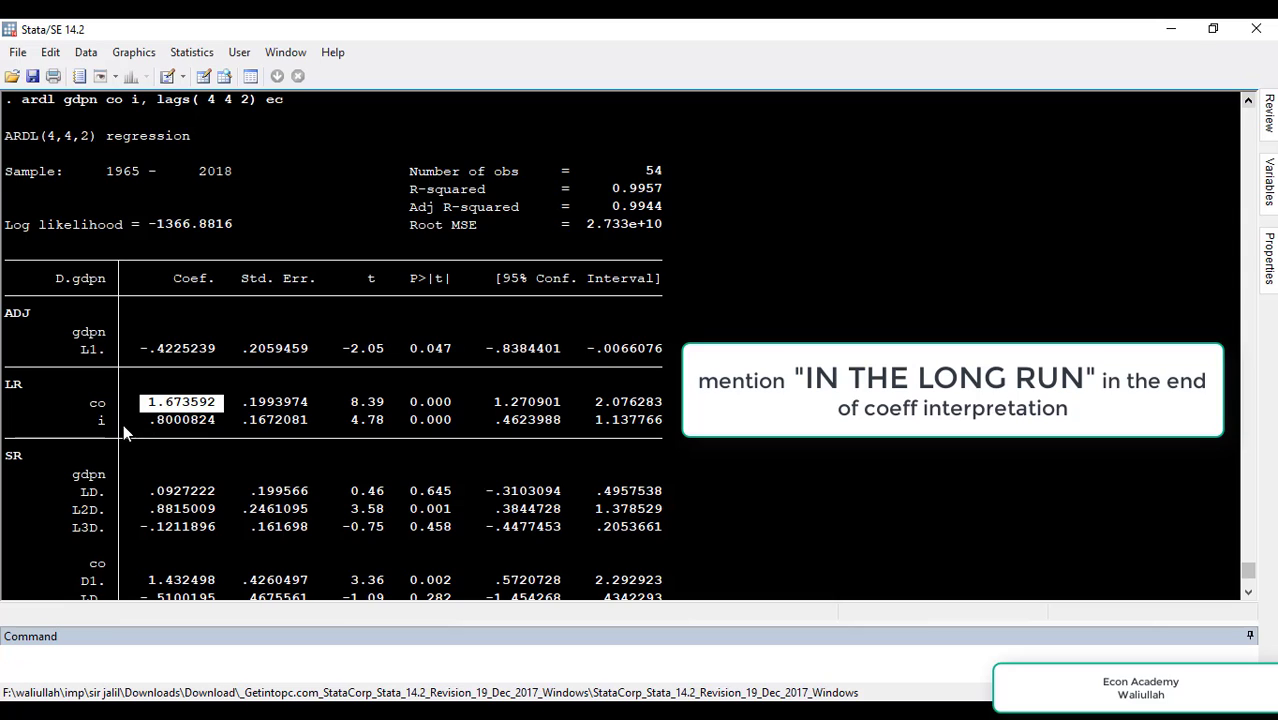
drag(143, 428, 199, 421)
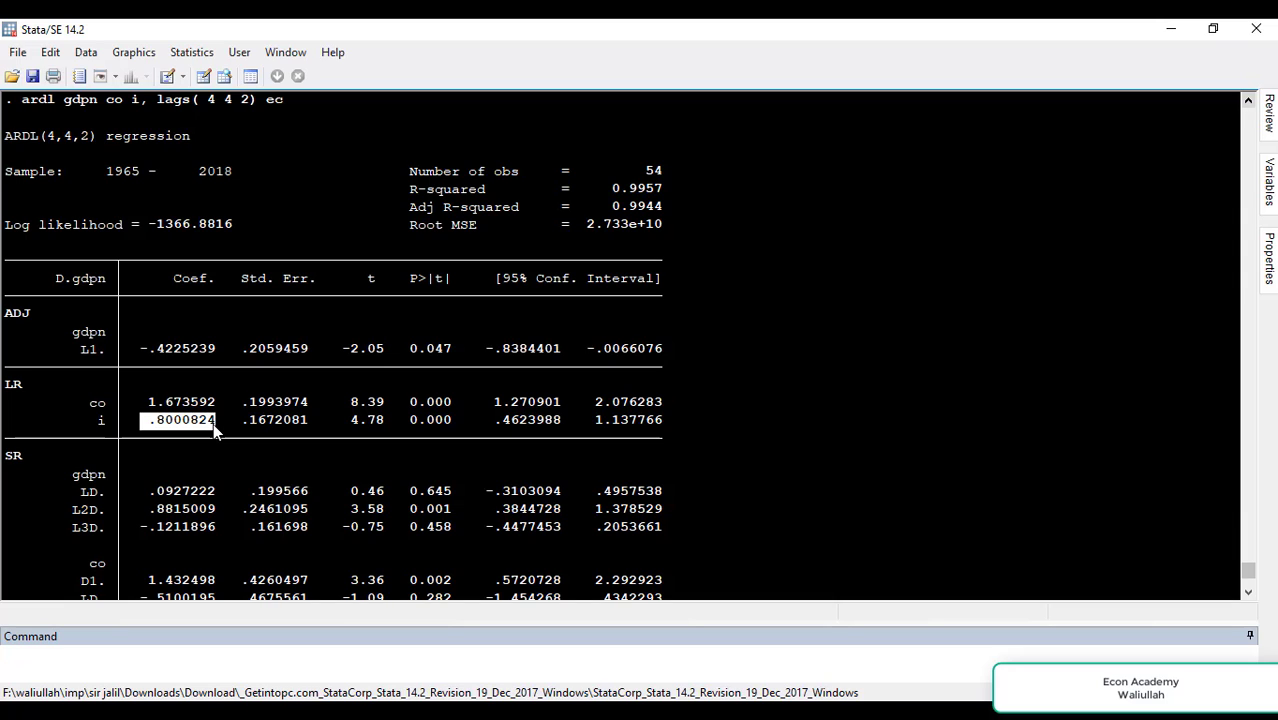
click(1207, 637)
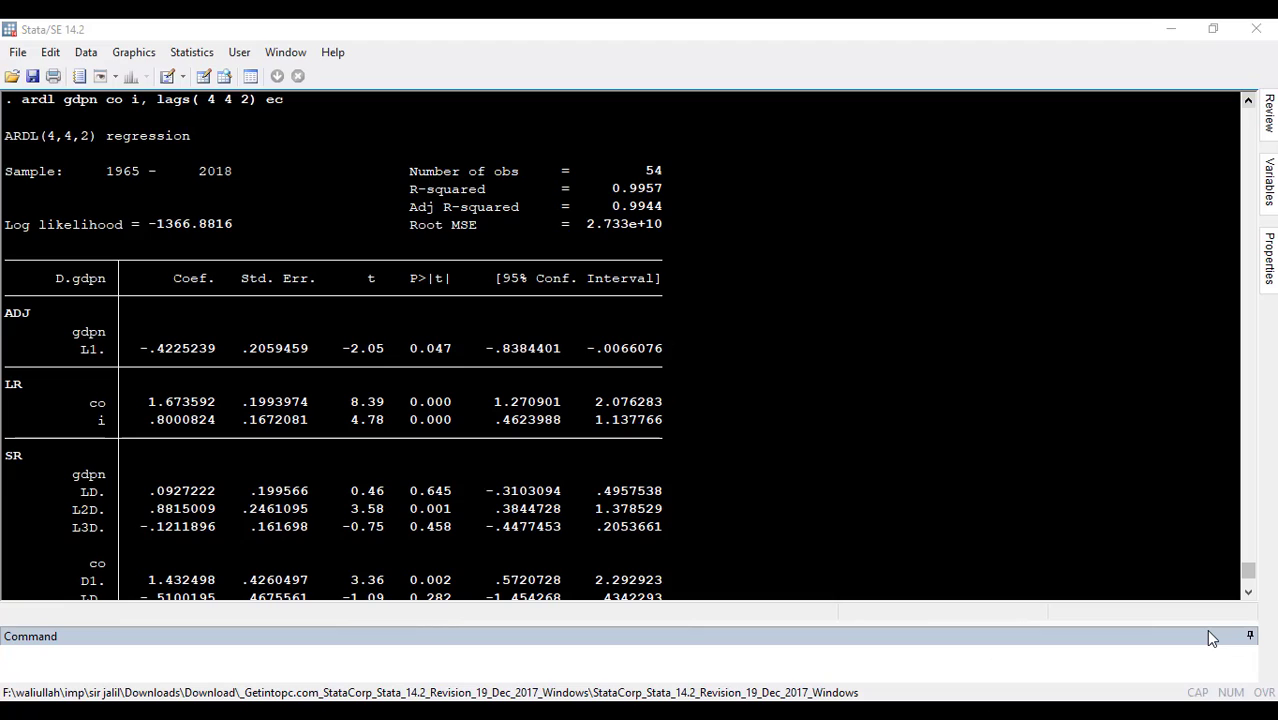